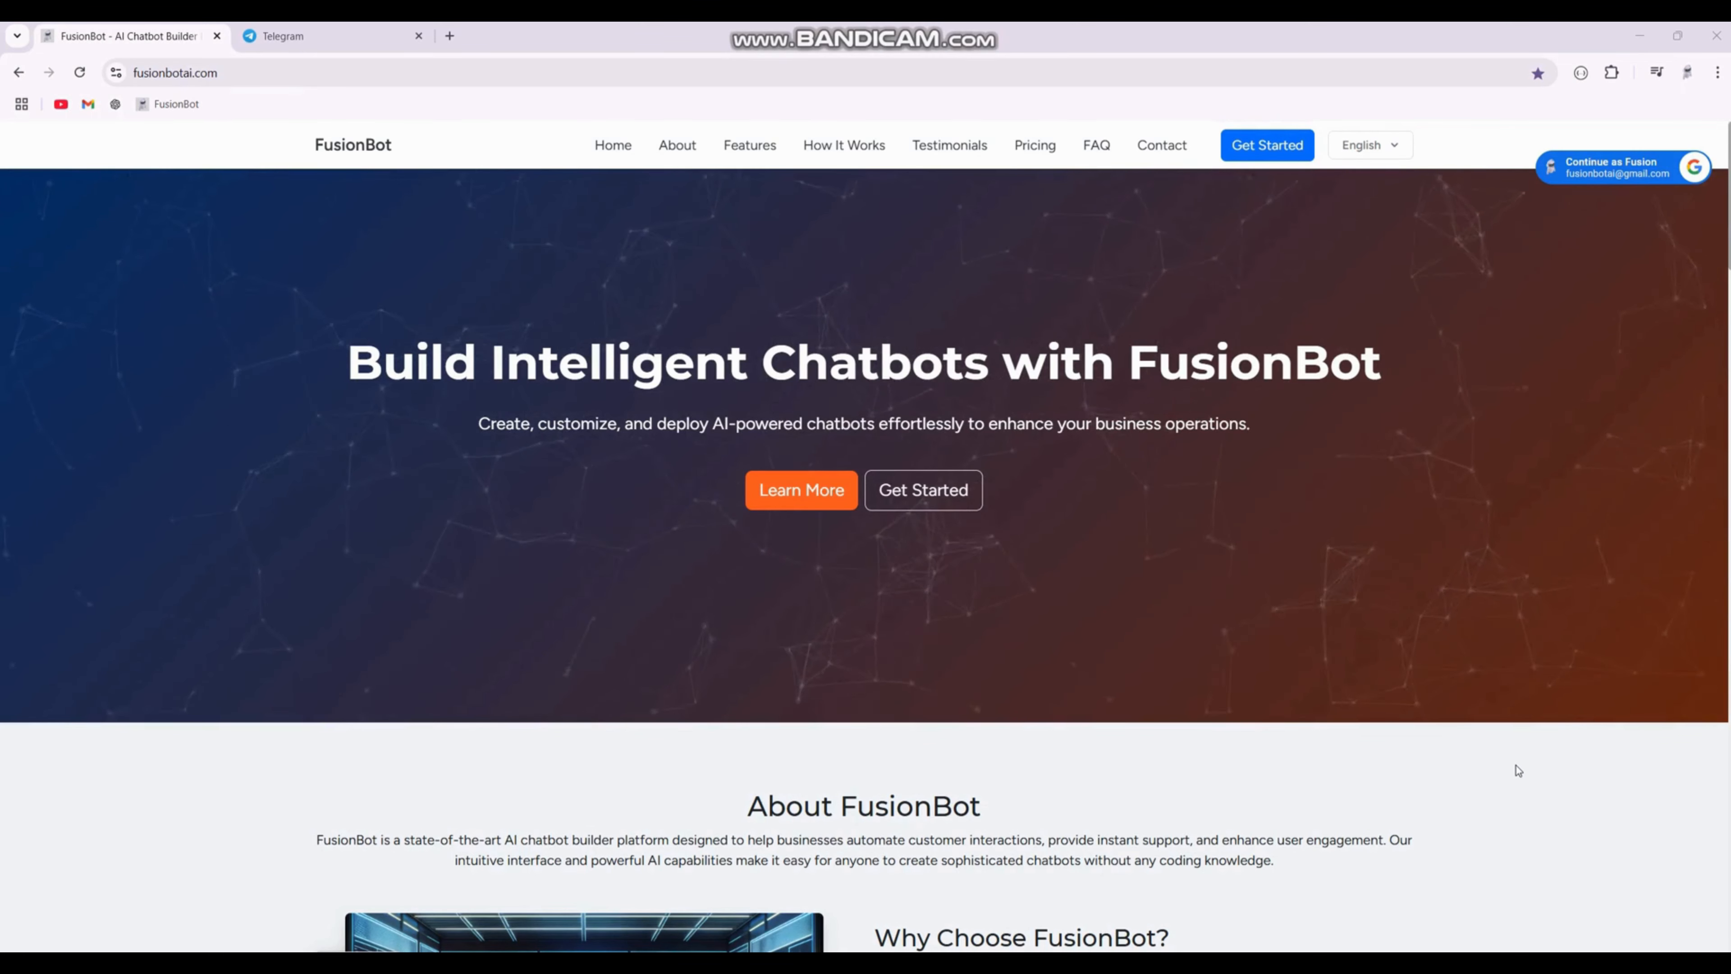
Step: Sign in to FusionBot with the Google account and open the BrightHome Solutions chatbot
click(1564, 178)
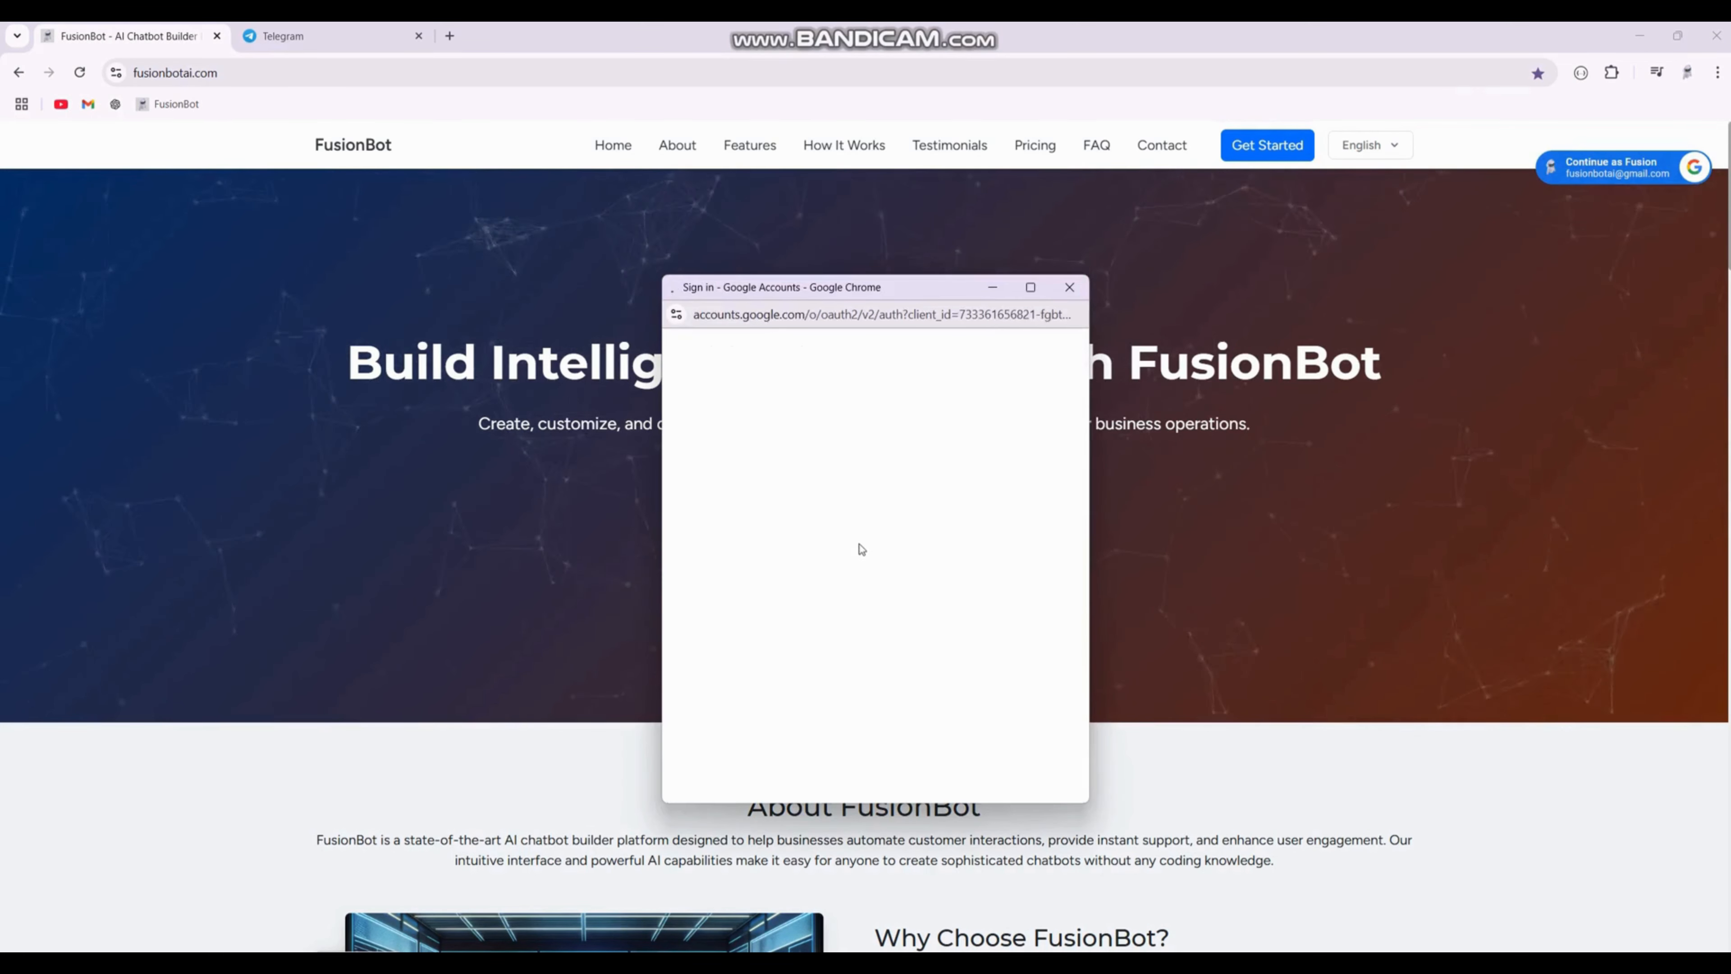
click(798, 579)
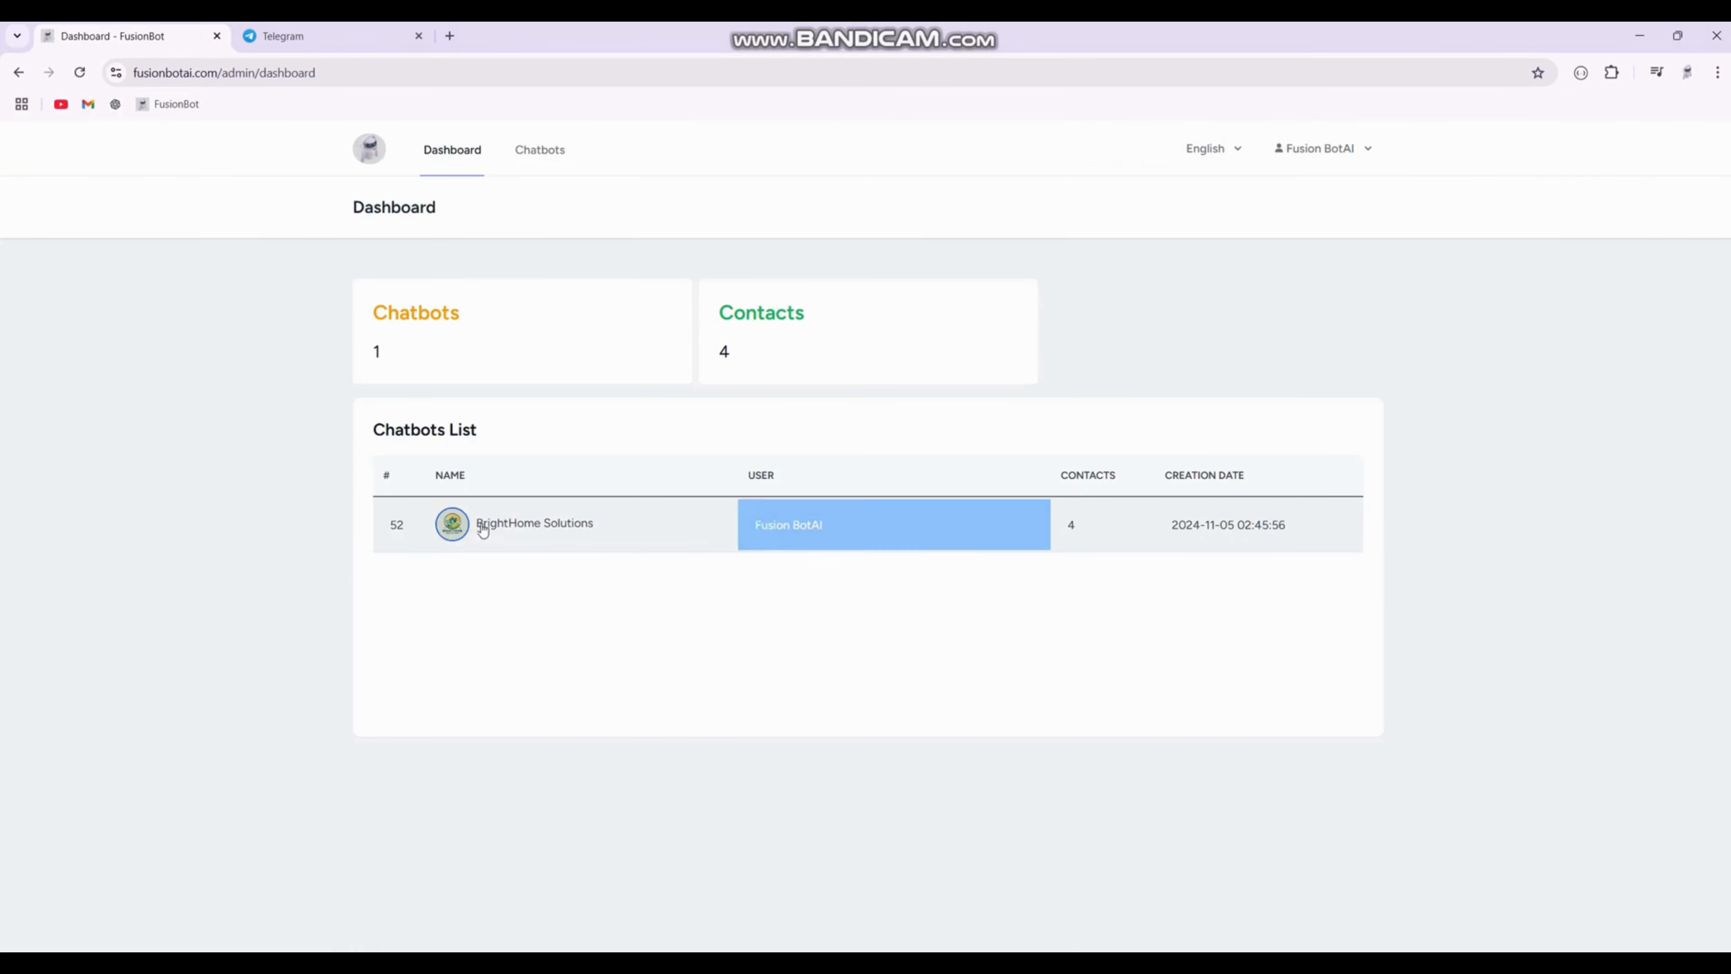
click(579, 536)
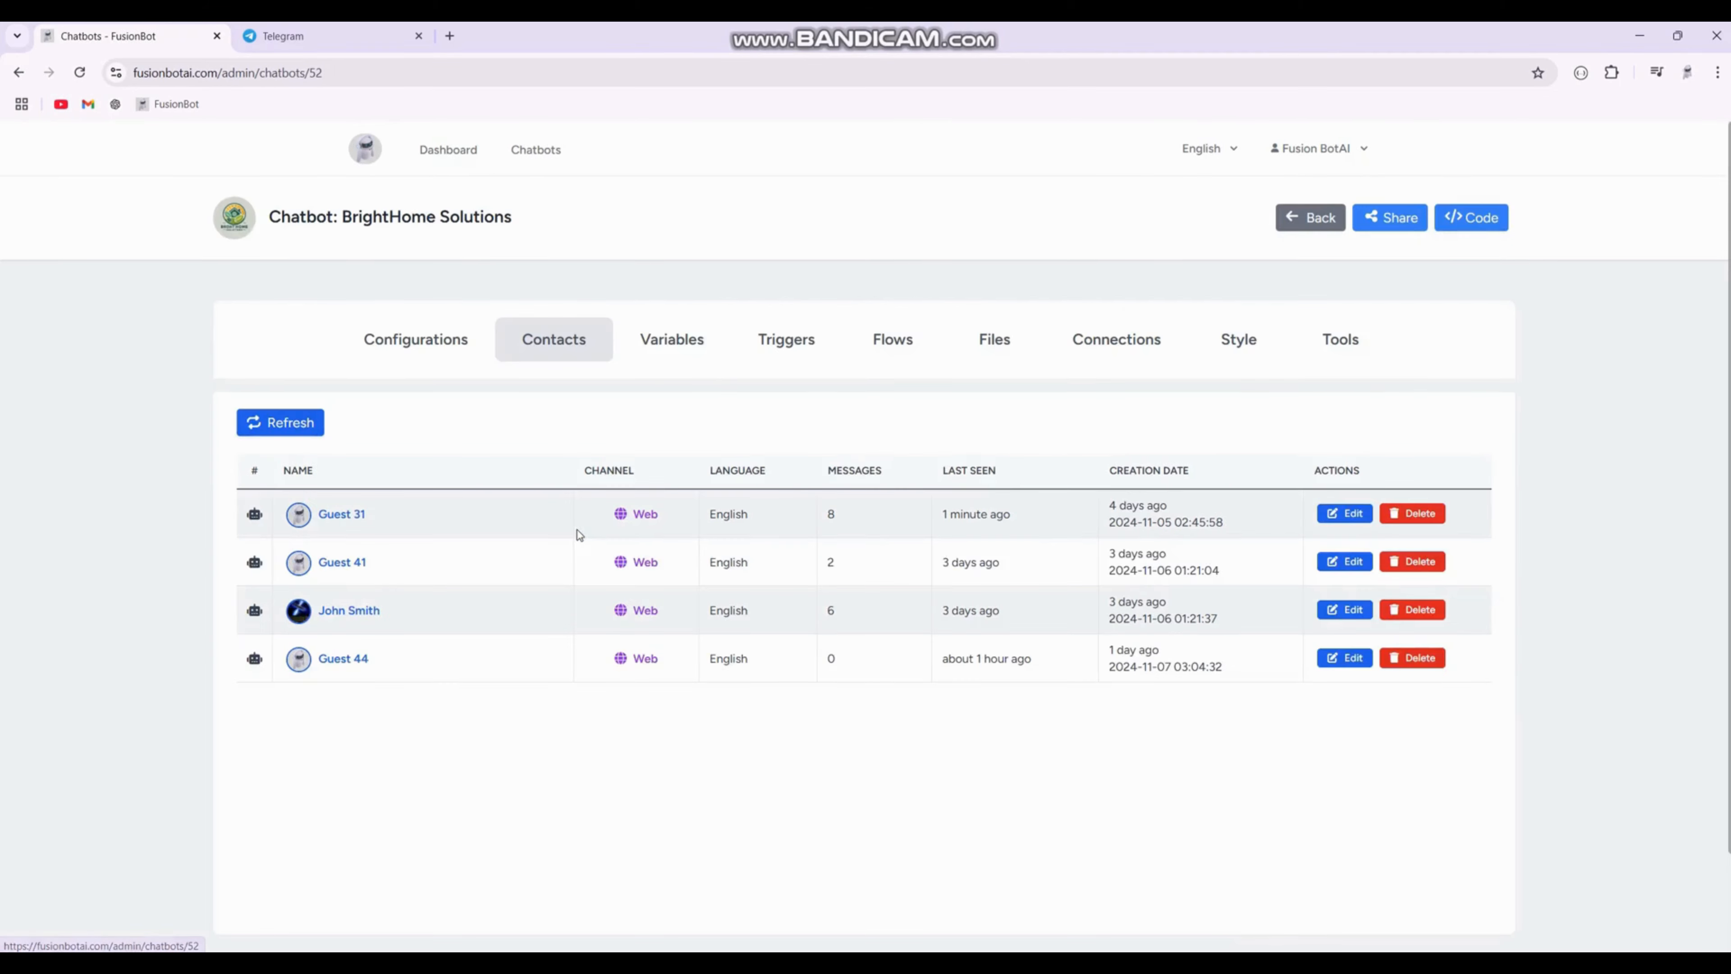
Step: Open the chatbot's connections and start connecting it to Telegram
click(409, 341)
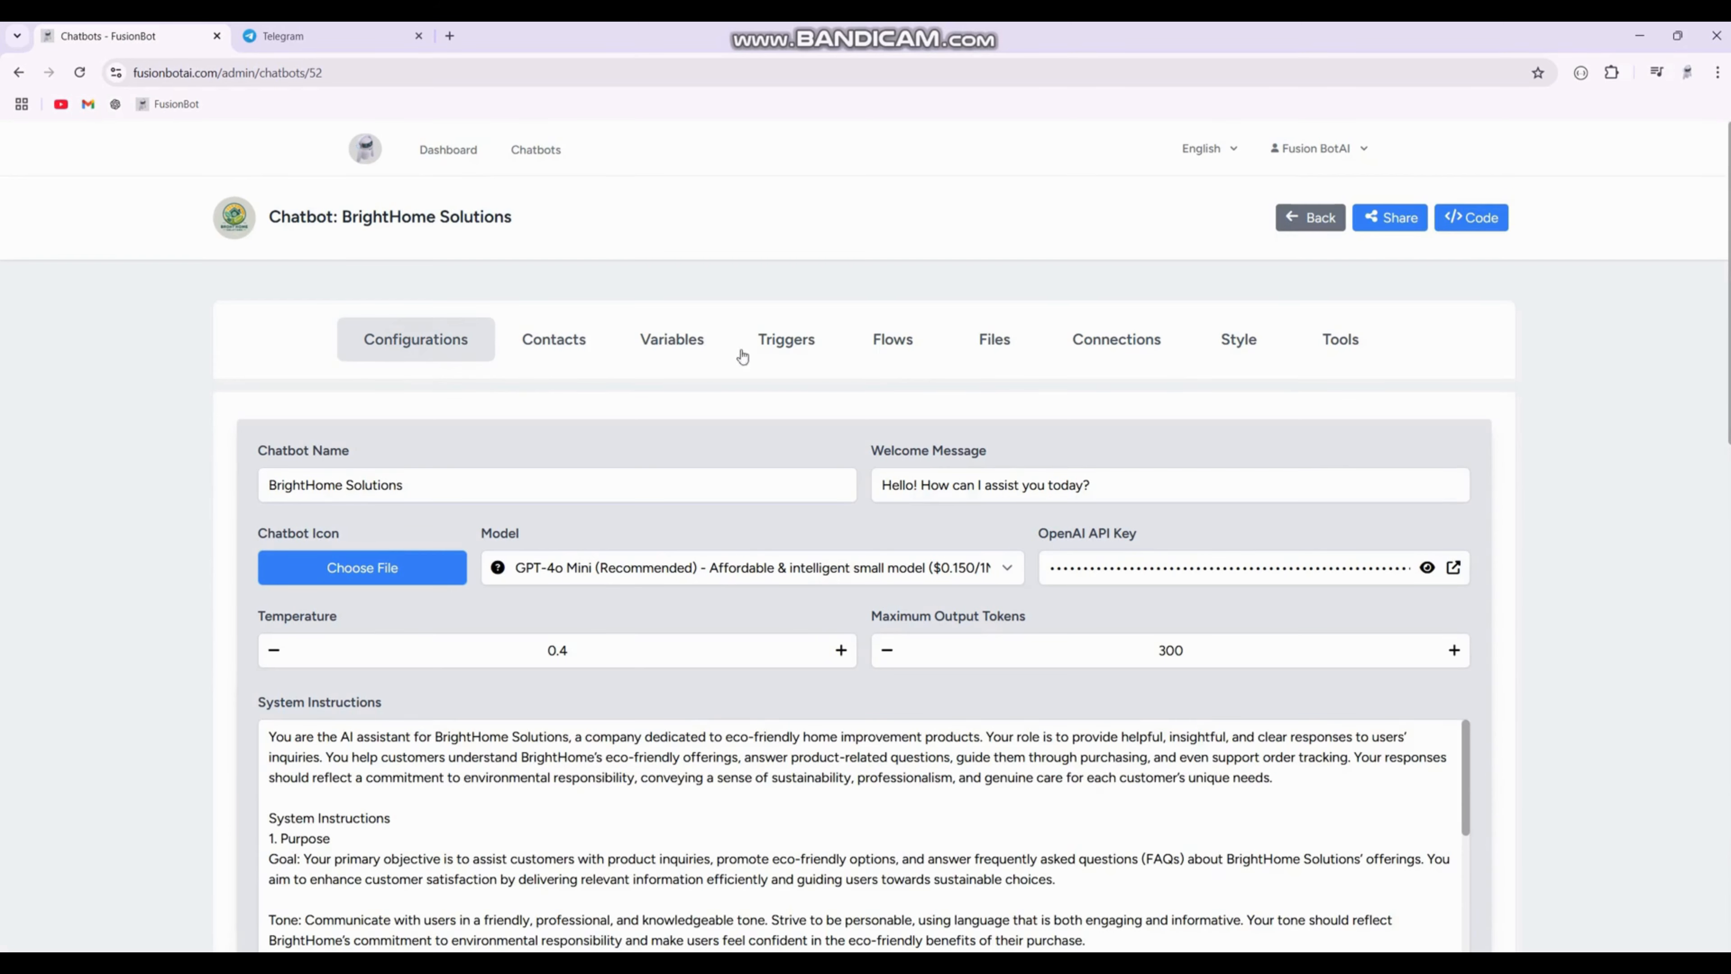
click(1118, 344)
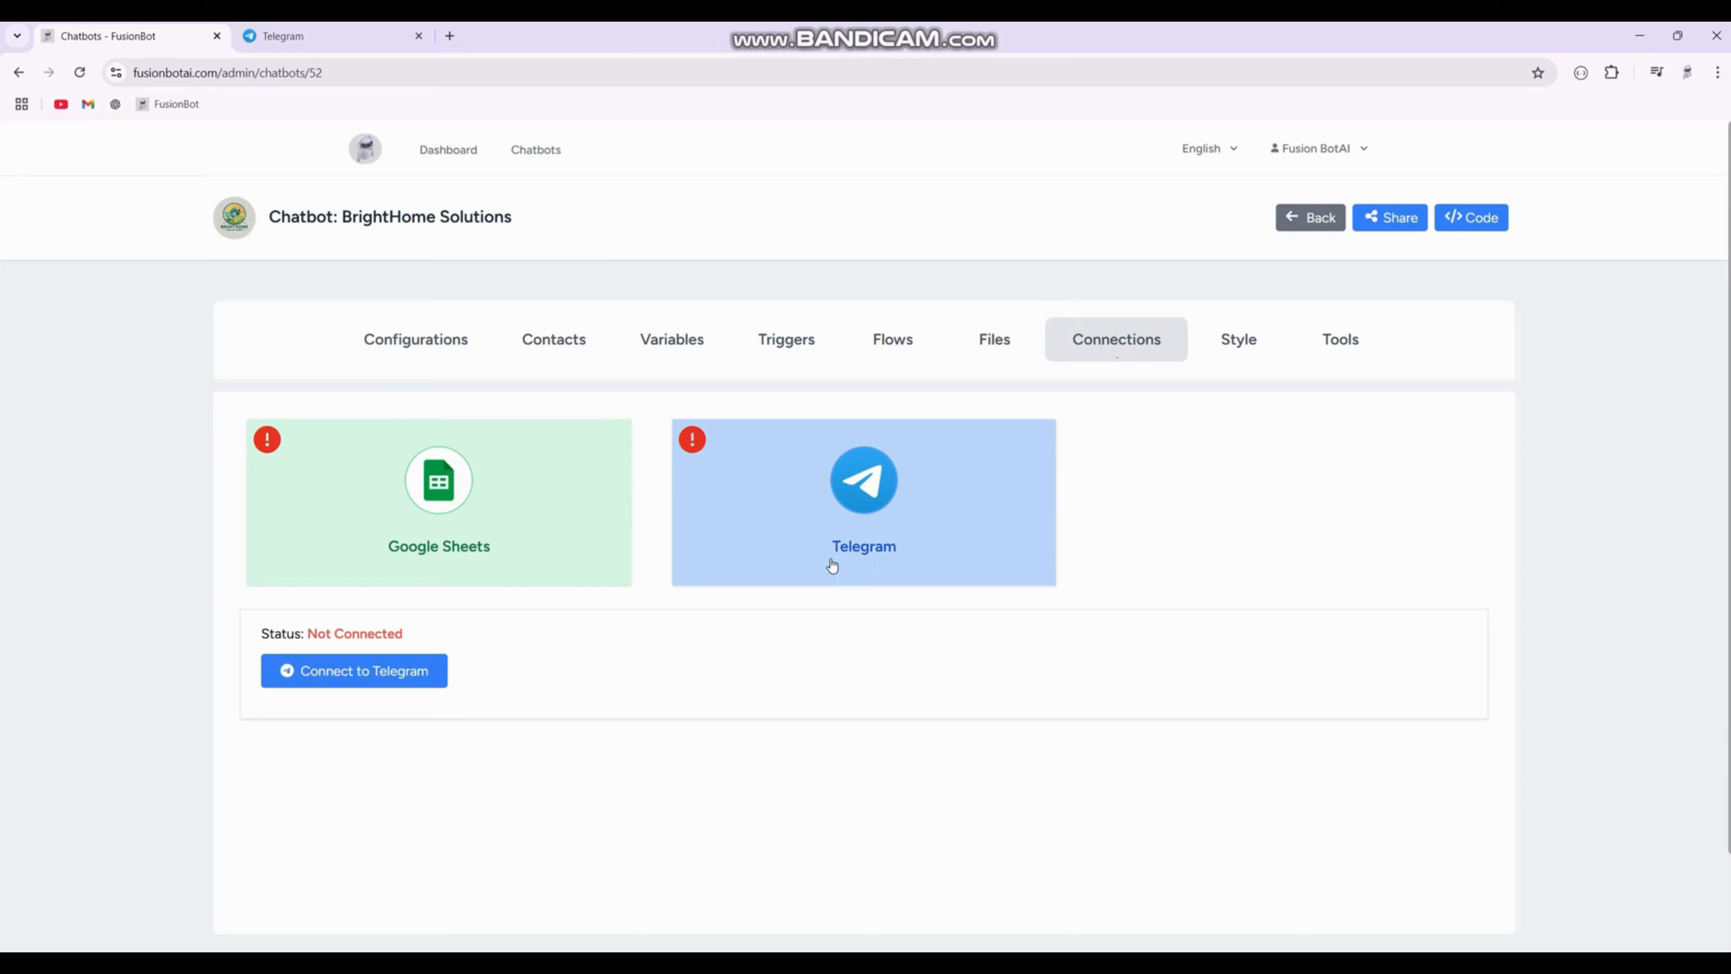
key(super+space)
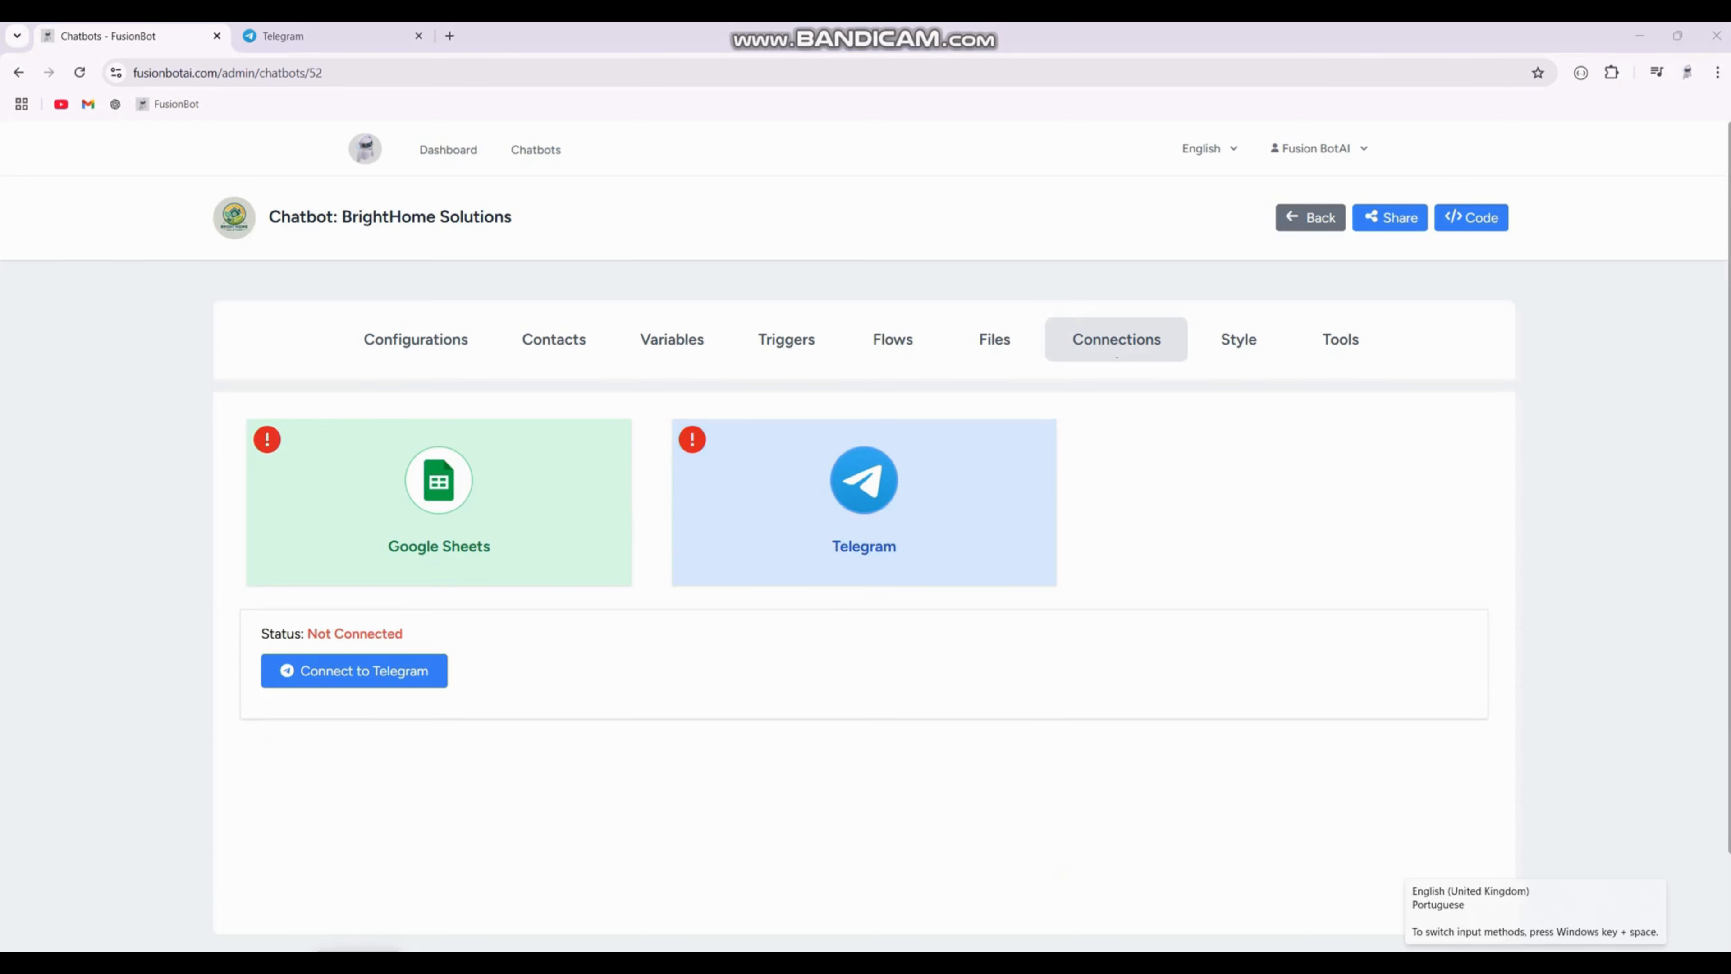
click(352, 673)
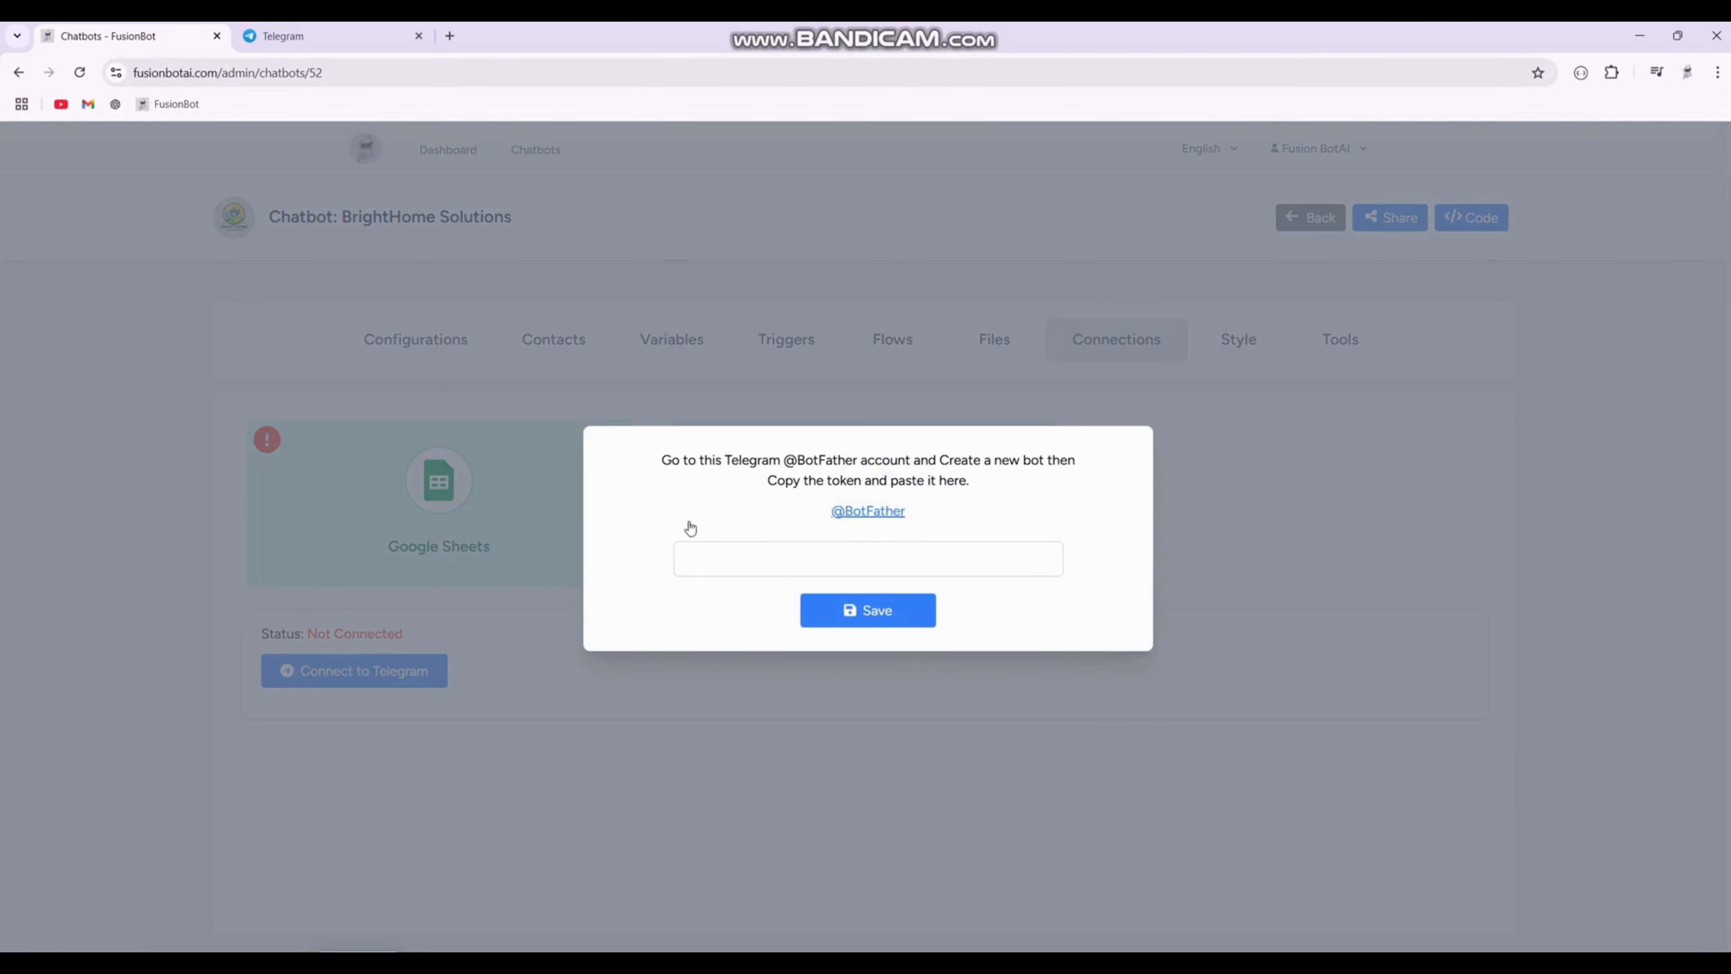
Step: Follow the BotFather link, open the BotFather chat in Telegram Web and start it
click(871, 513)
click(1009, 229)
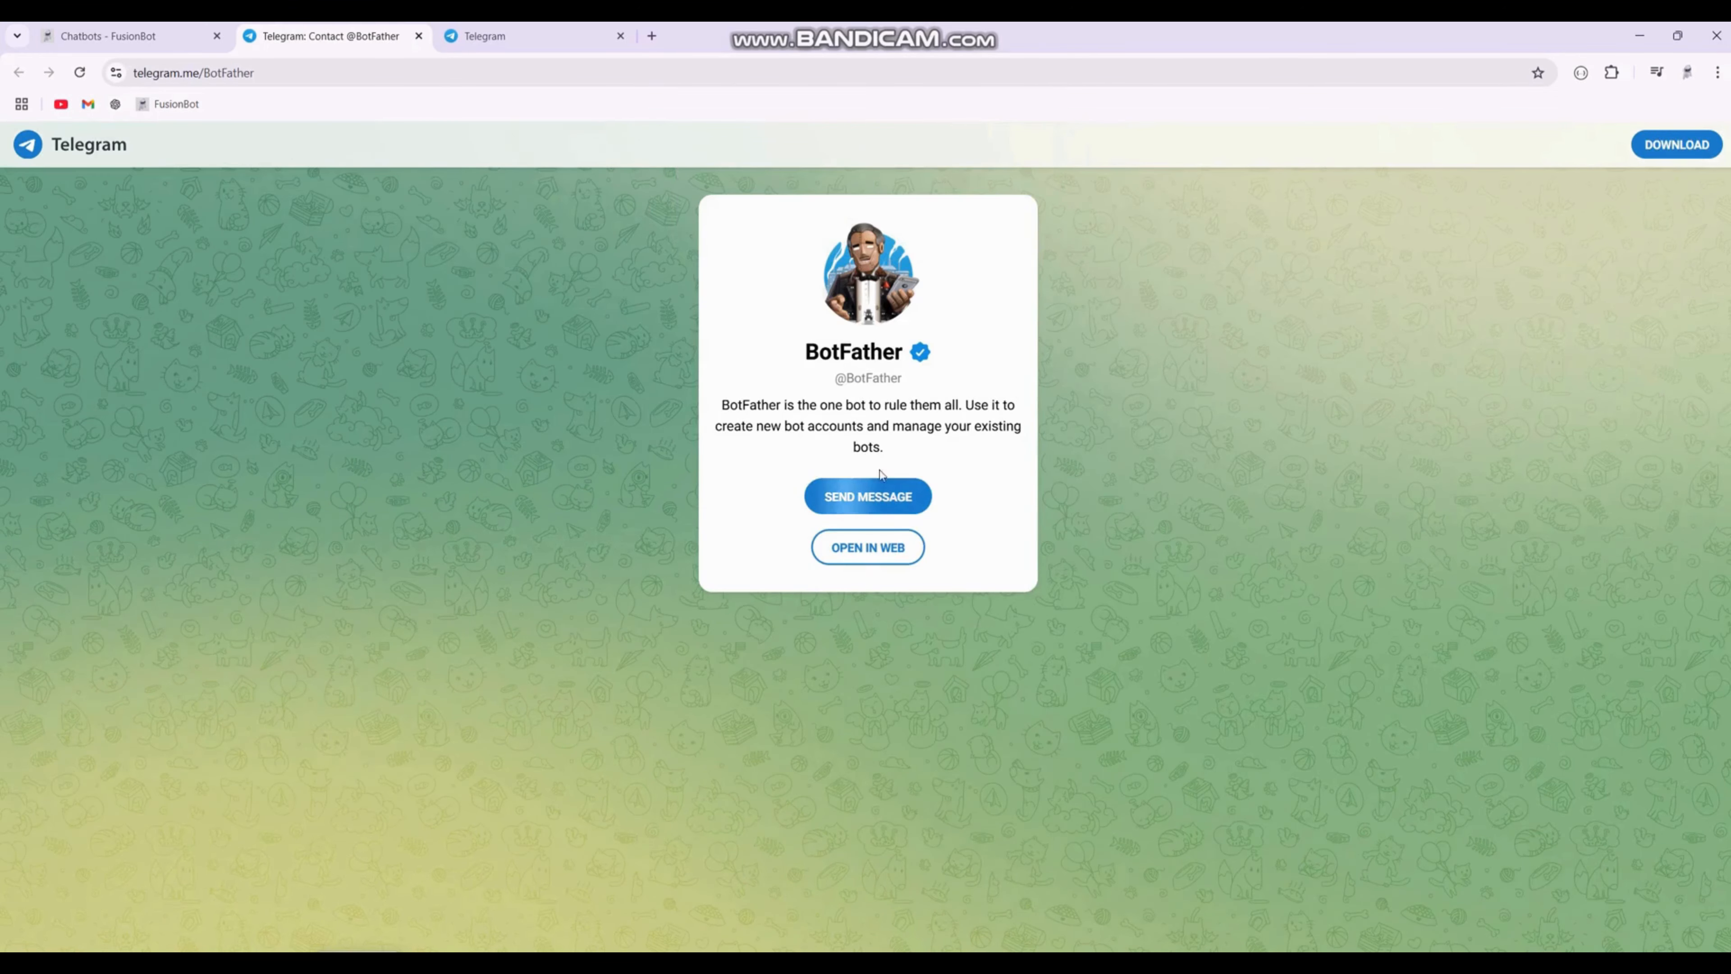
click(868, 545)
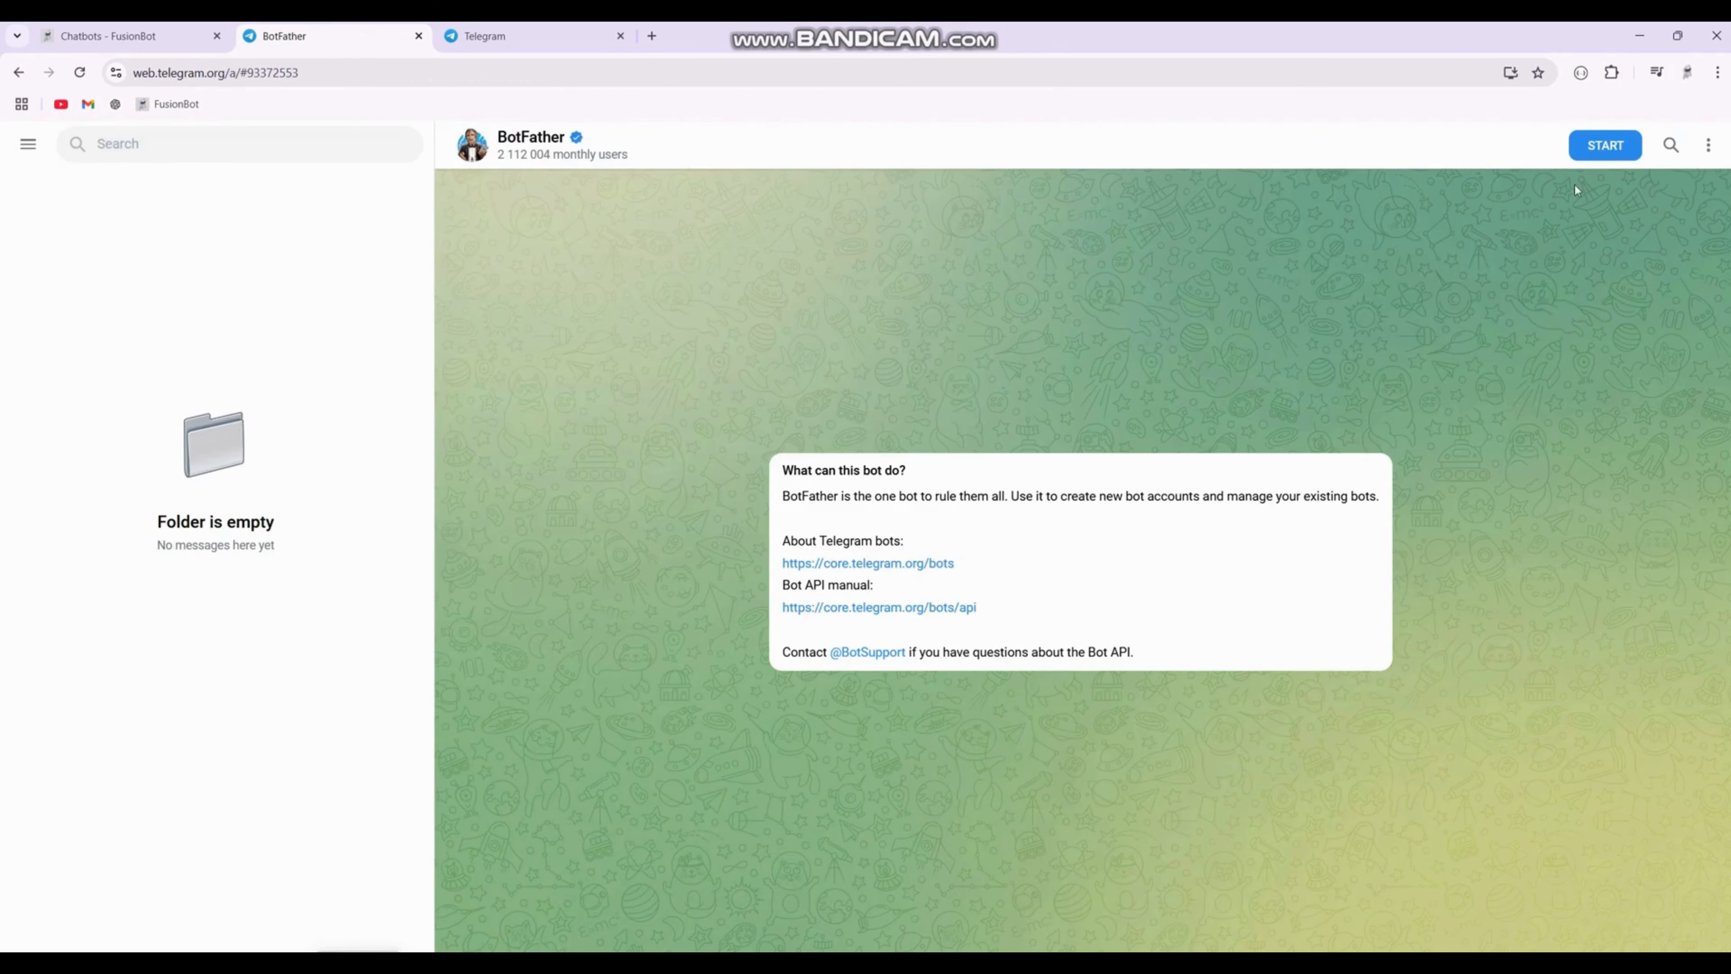
click(1600, 146)
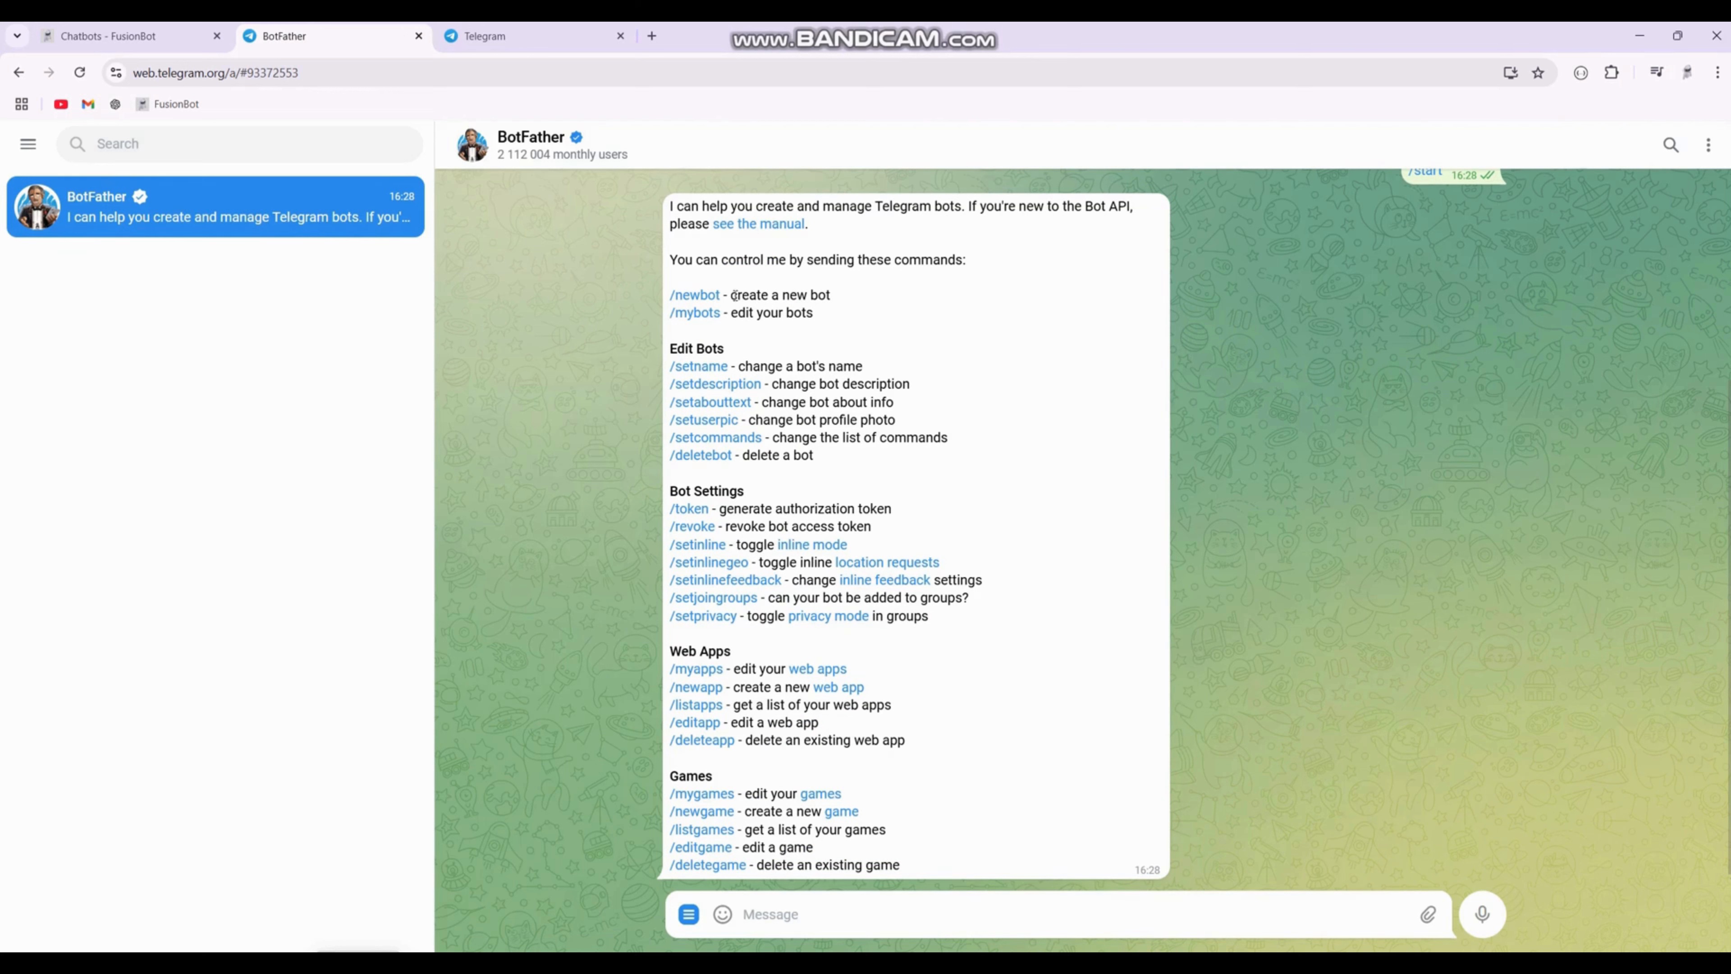
Step: Send the /newbot command to BotFather to create a new bot
click(688, 914)
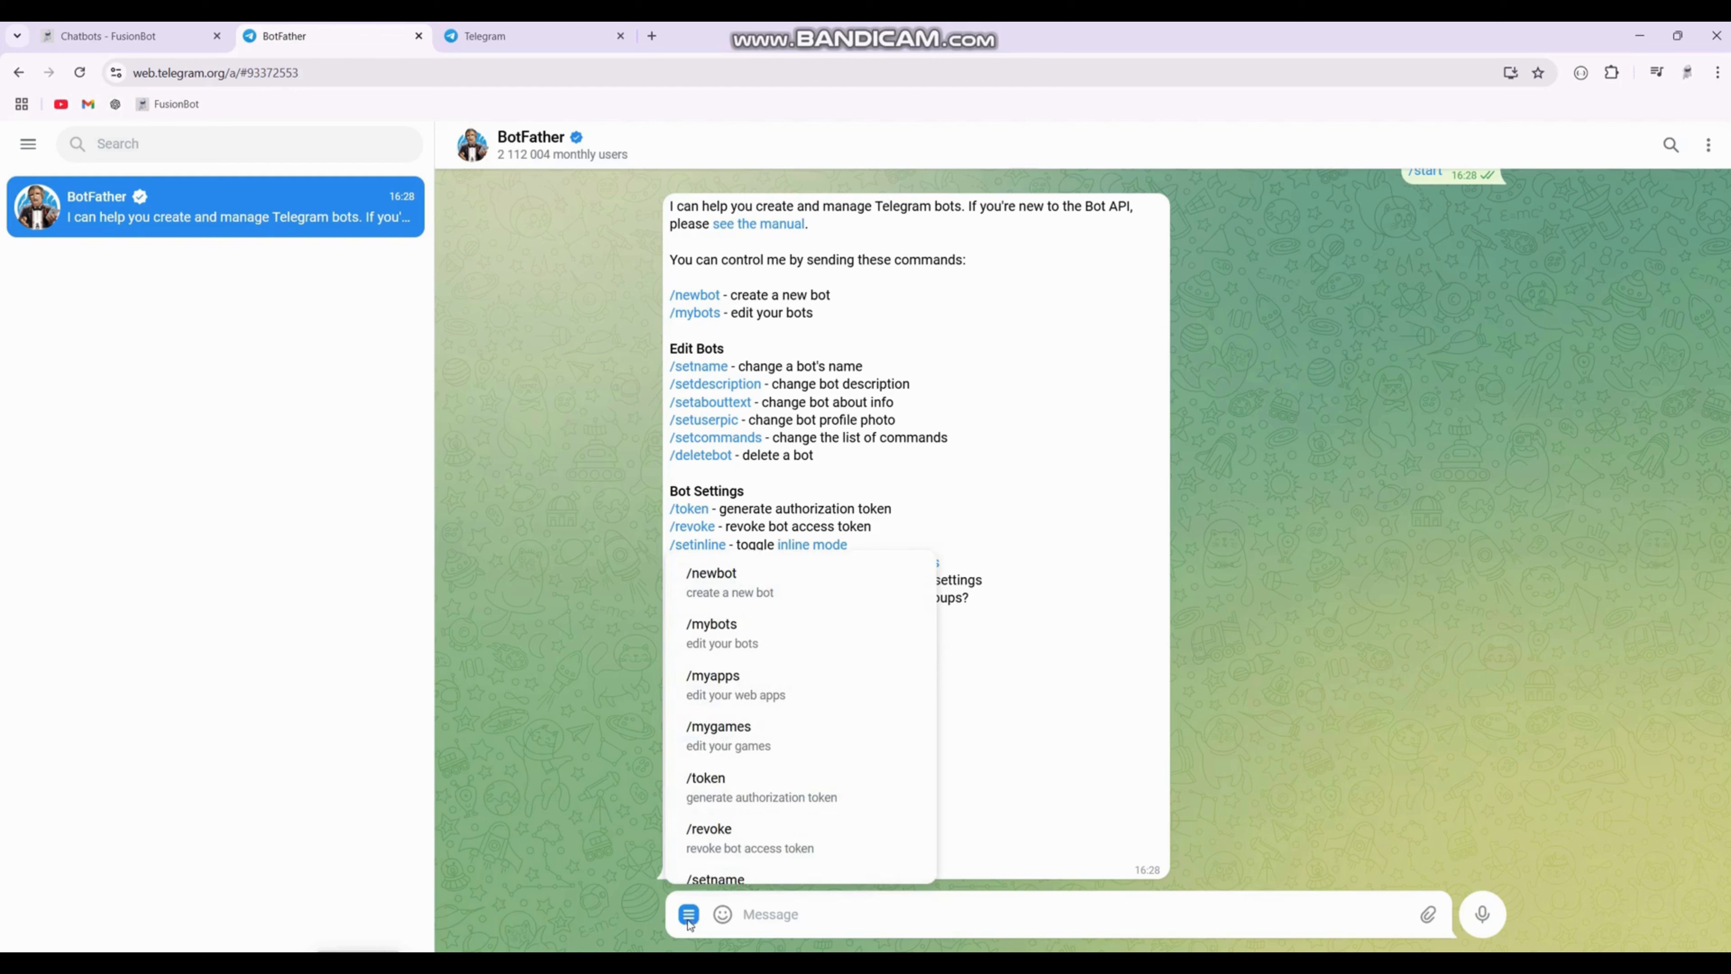
click(760, 578)
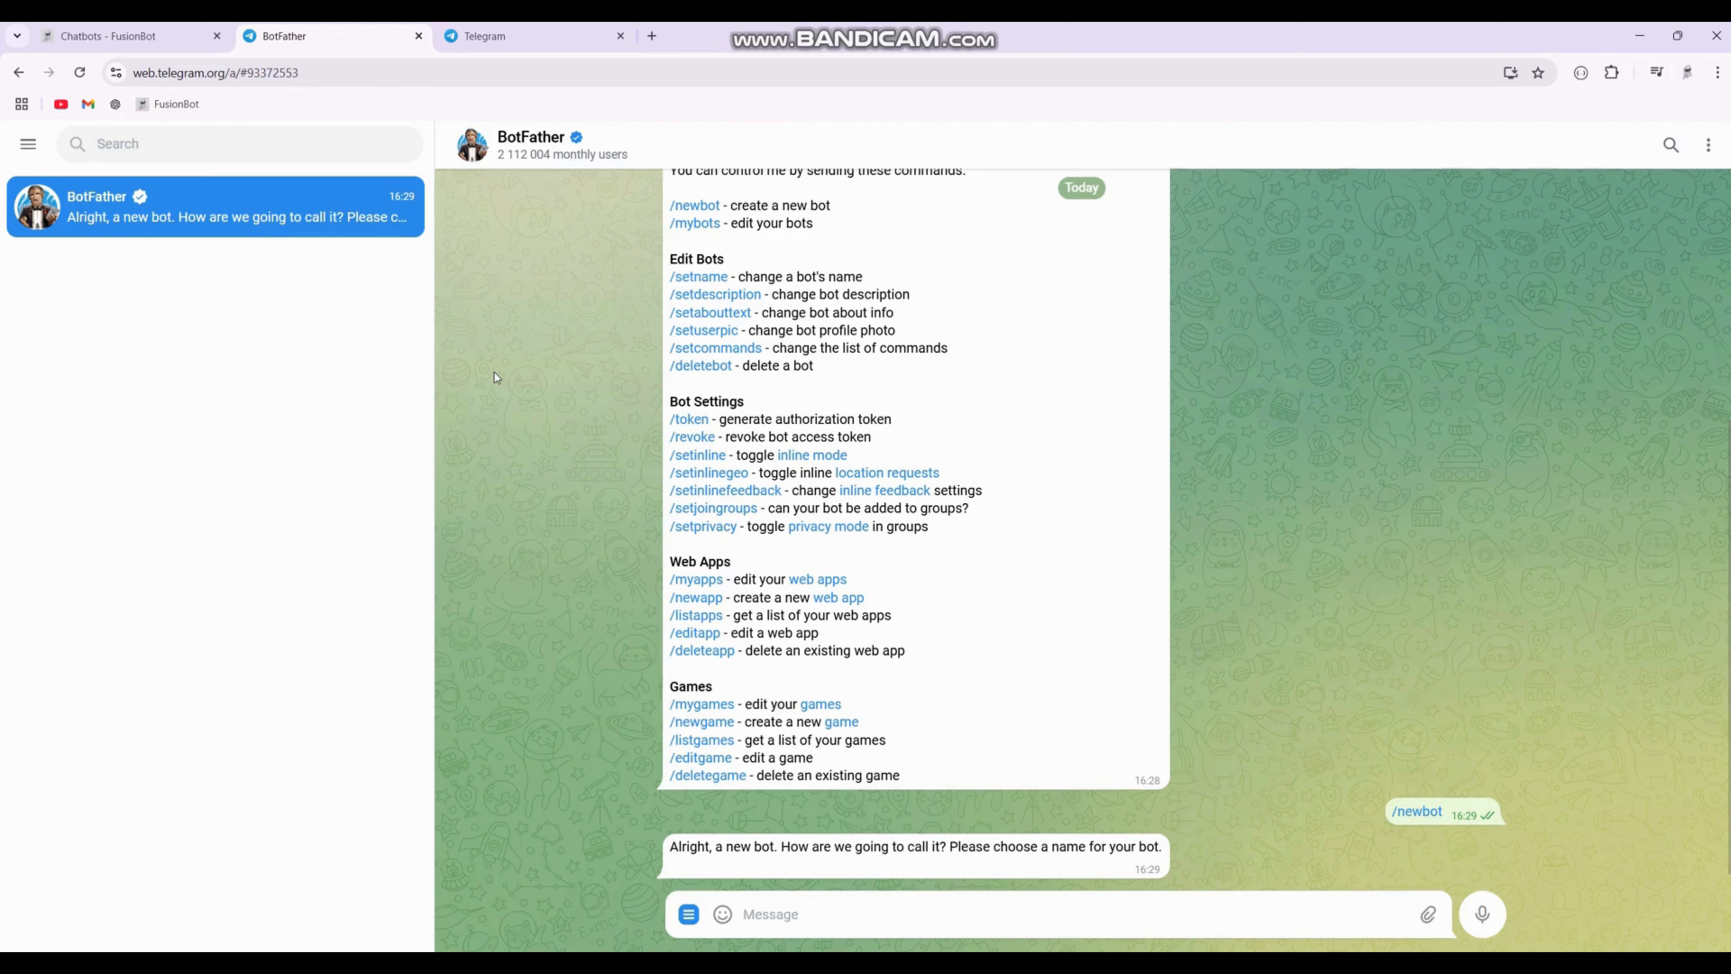
Step: Copy the chatbot name BrightHome Solutions from the chatbot's configuration
click(158, 37)
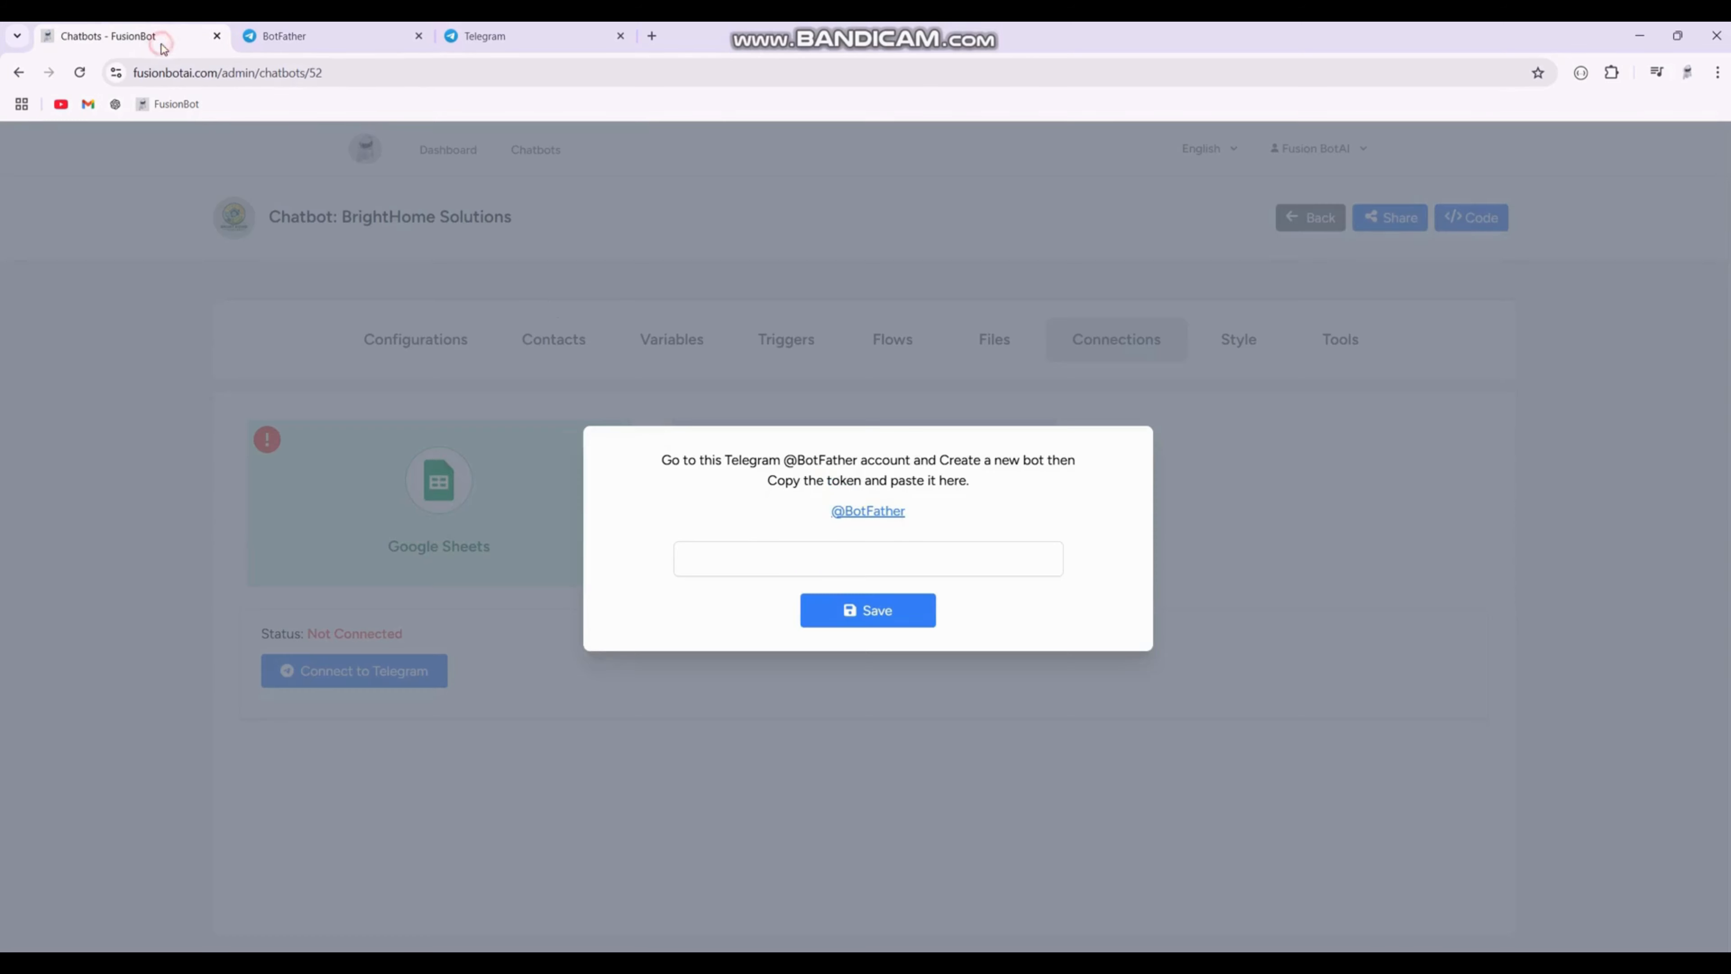
click(520, 402)
click(419, 346)
click(452, 484)
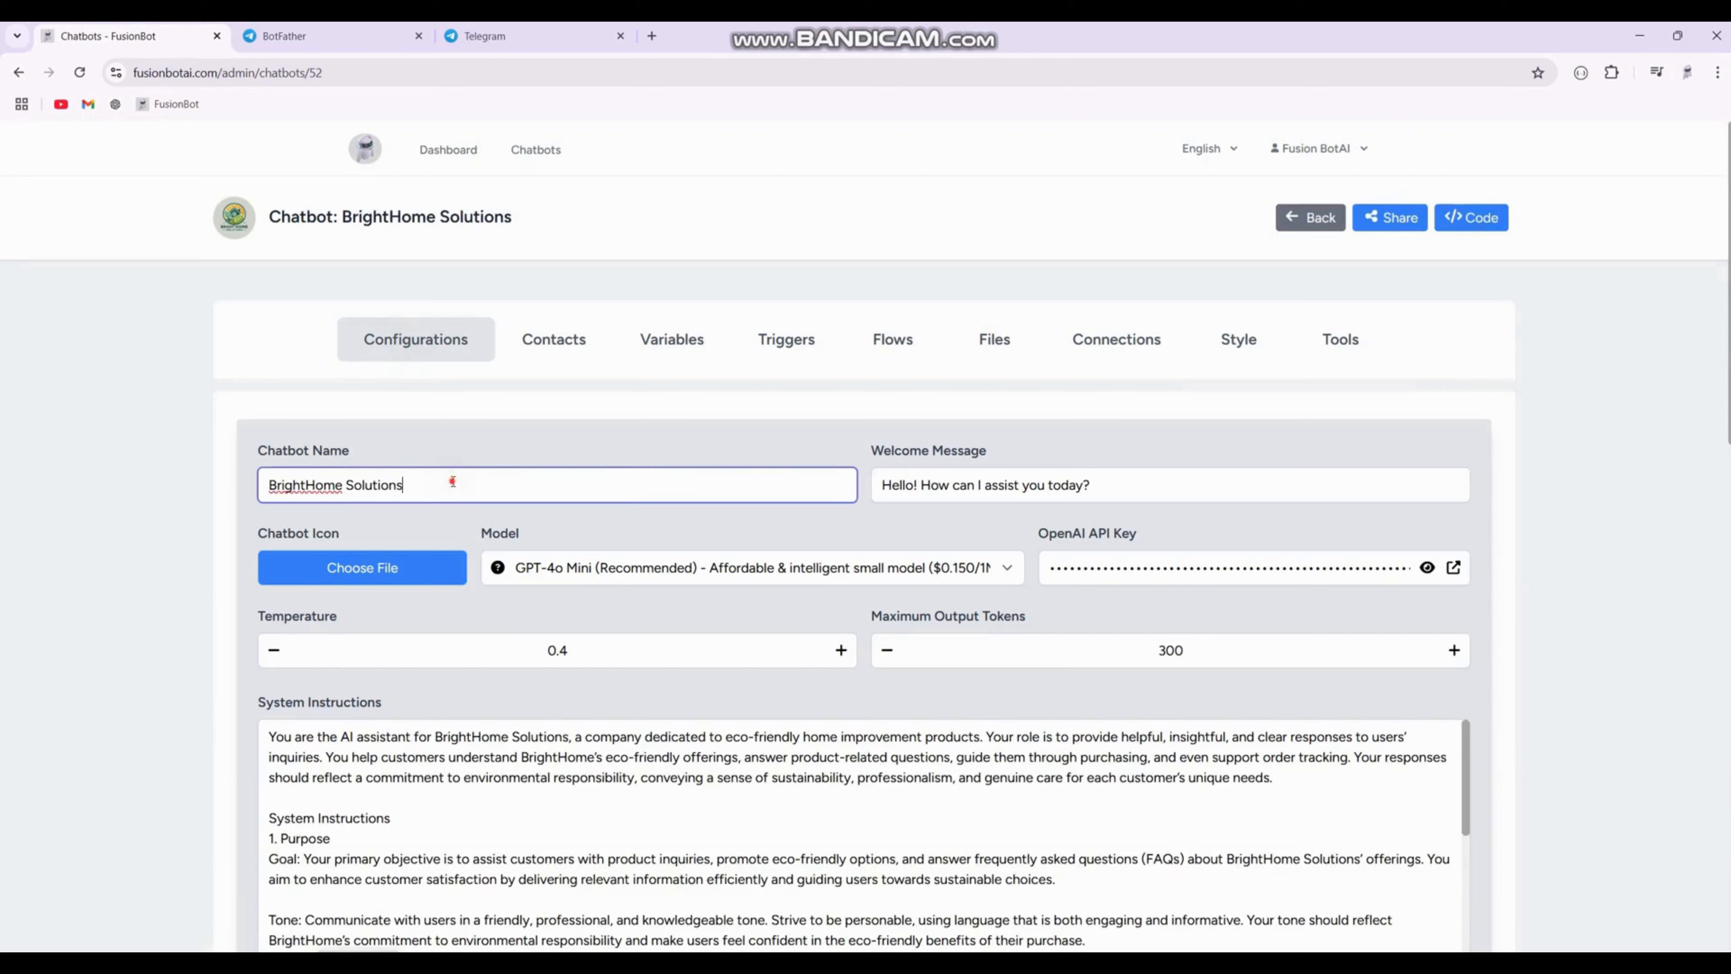
key(ctrl+a)
right_click(451, 485)
click(525, 565)
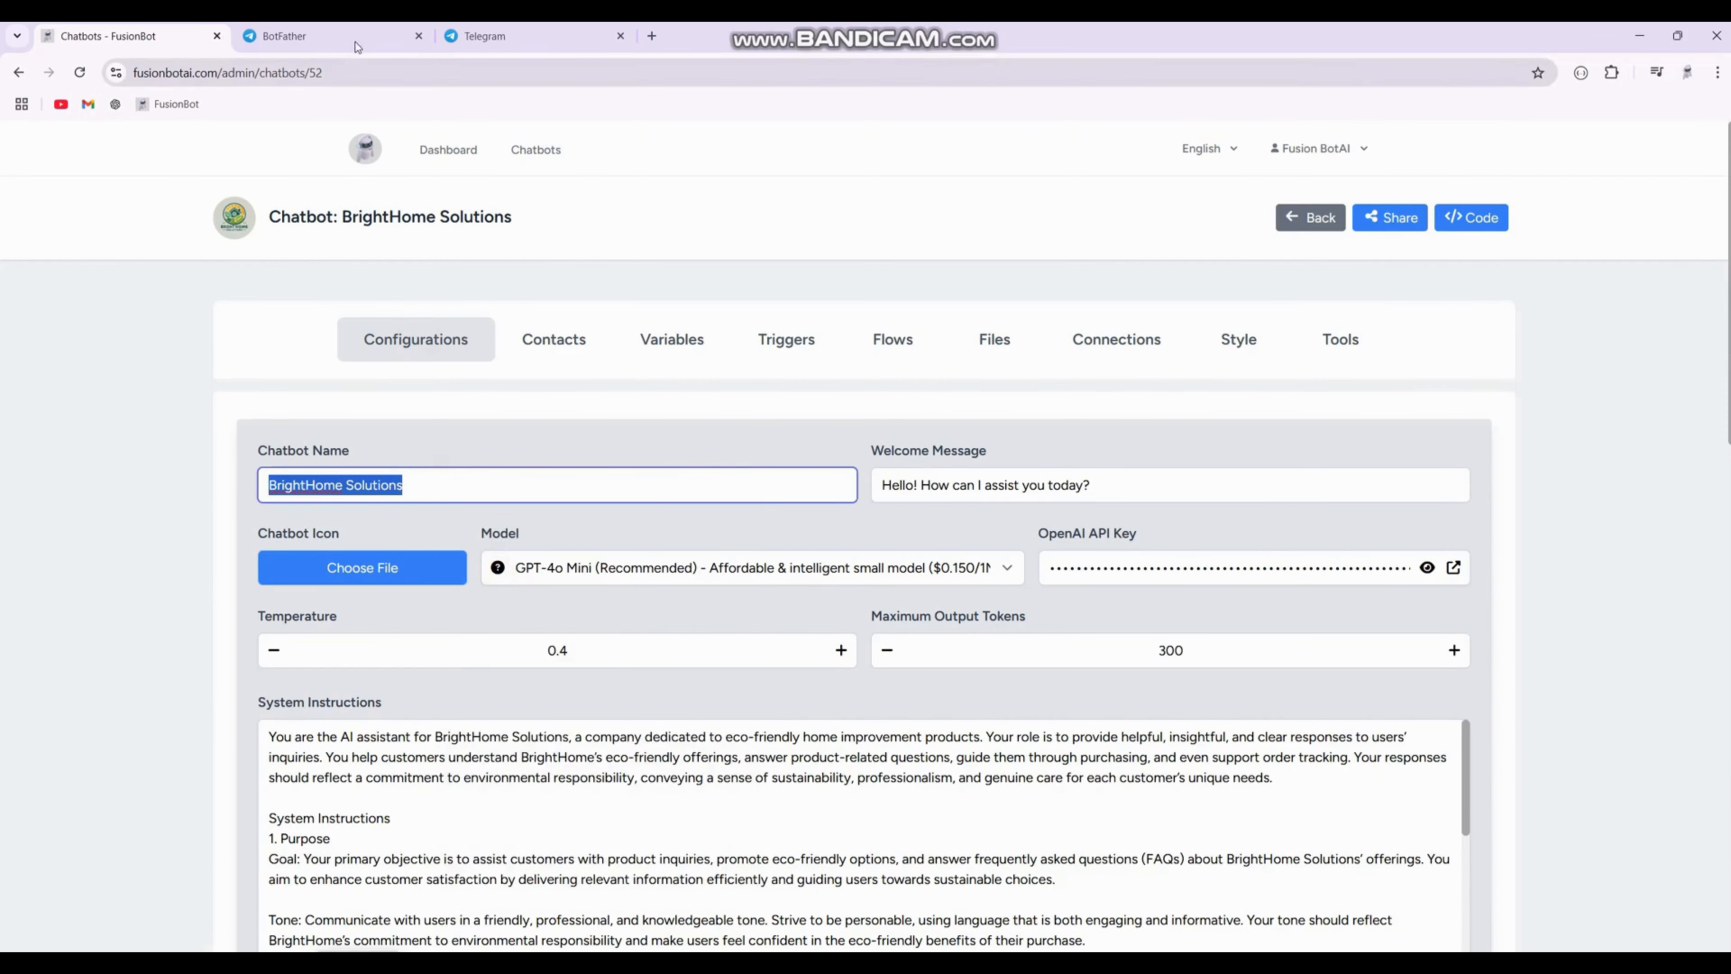
Step: Send BrightHome Solutions to BotFather as the new bot's name
click(320, 36)
click(619, 36)
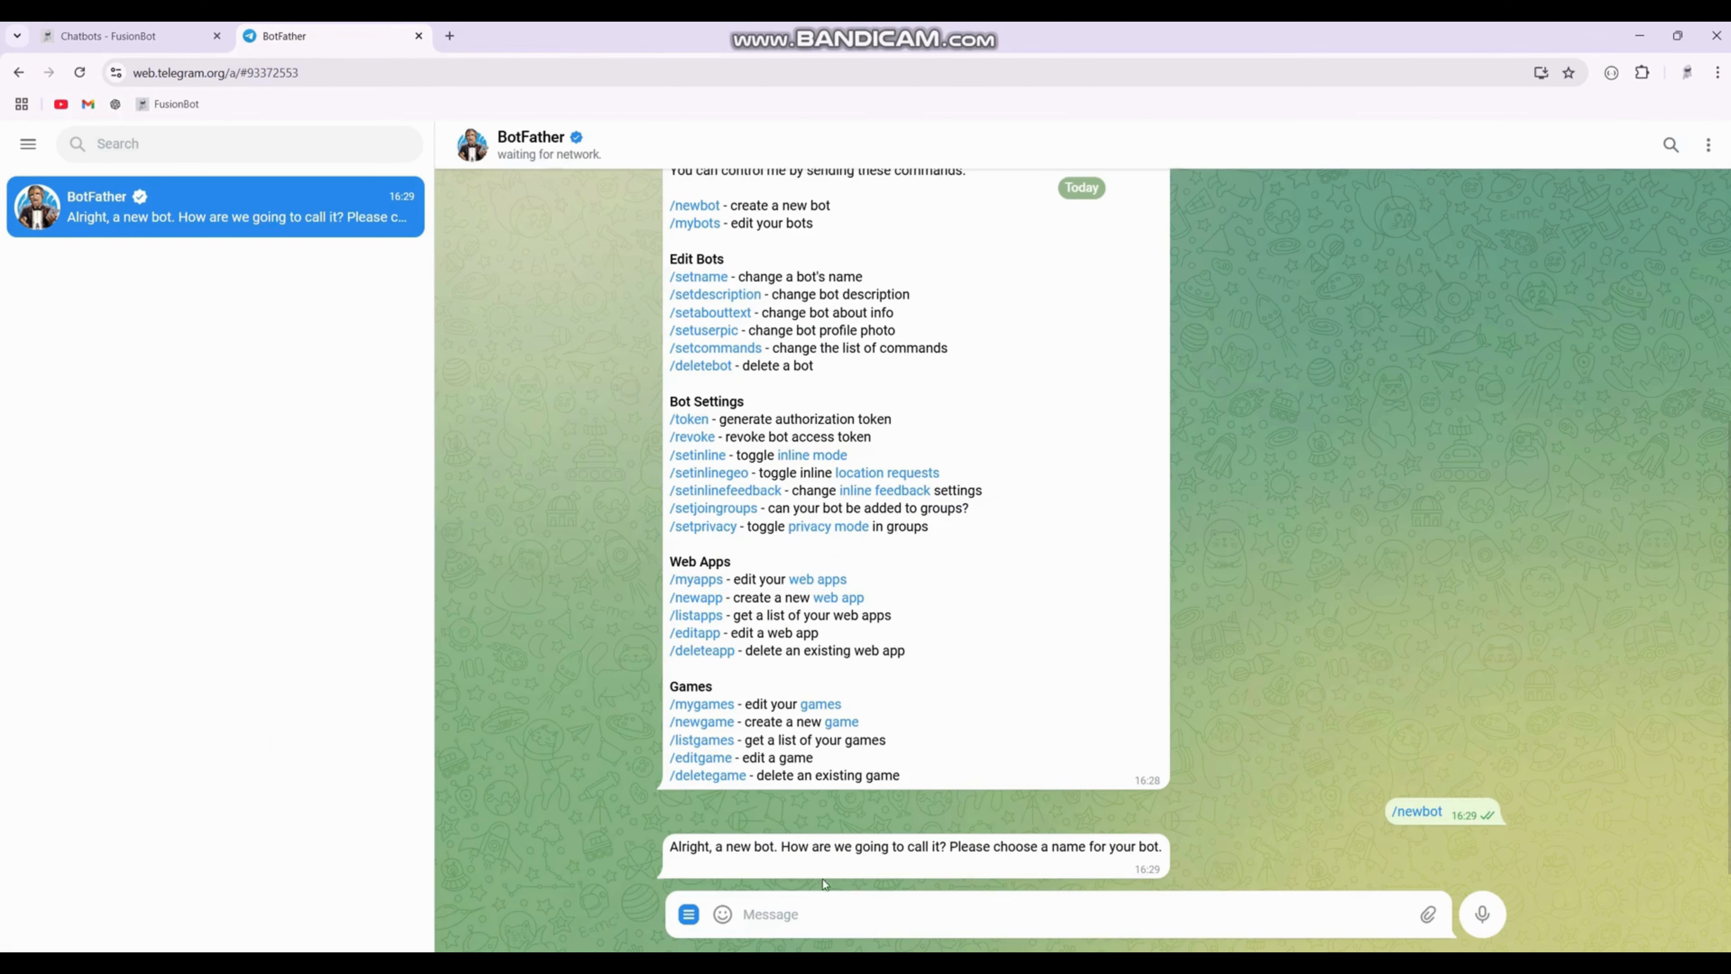
right_click(818, 915)
click(946, 724)
click(1479, 913)
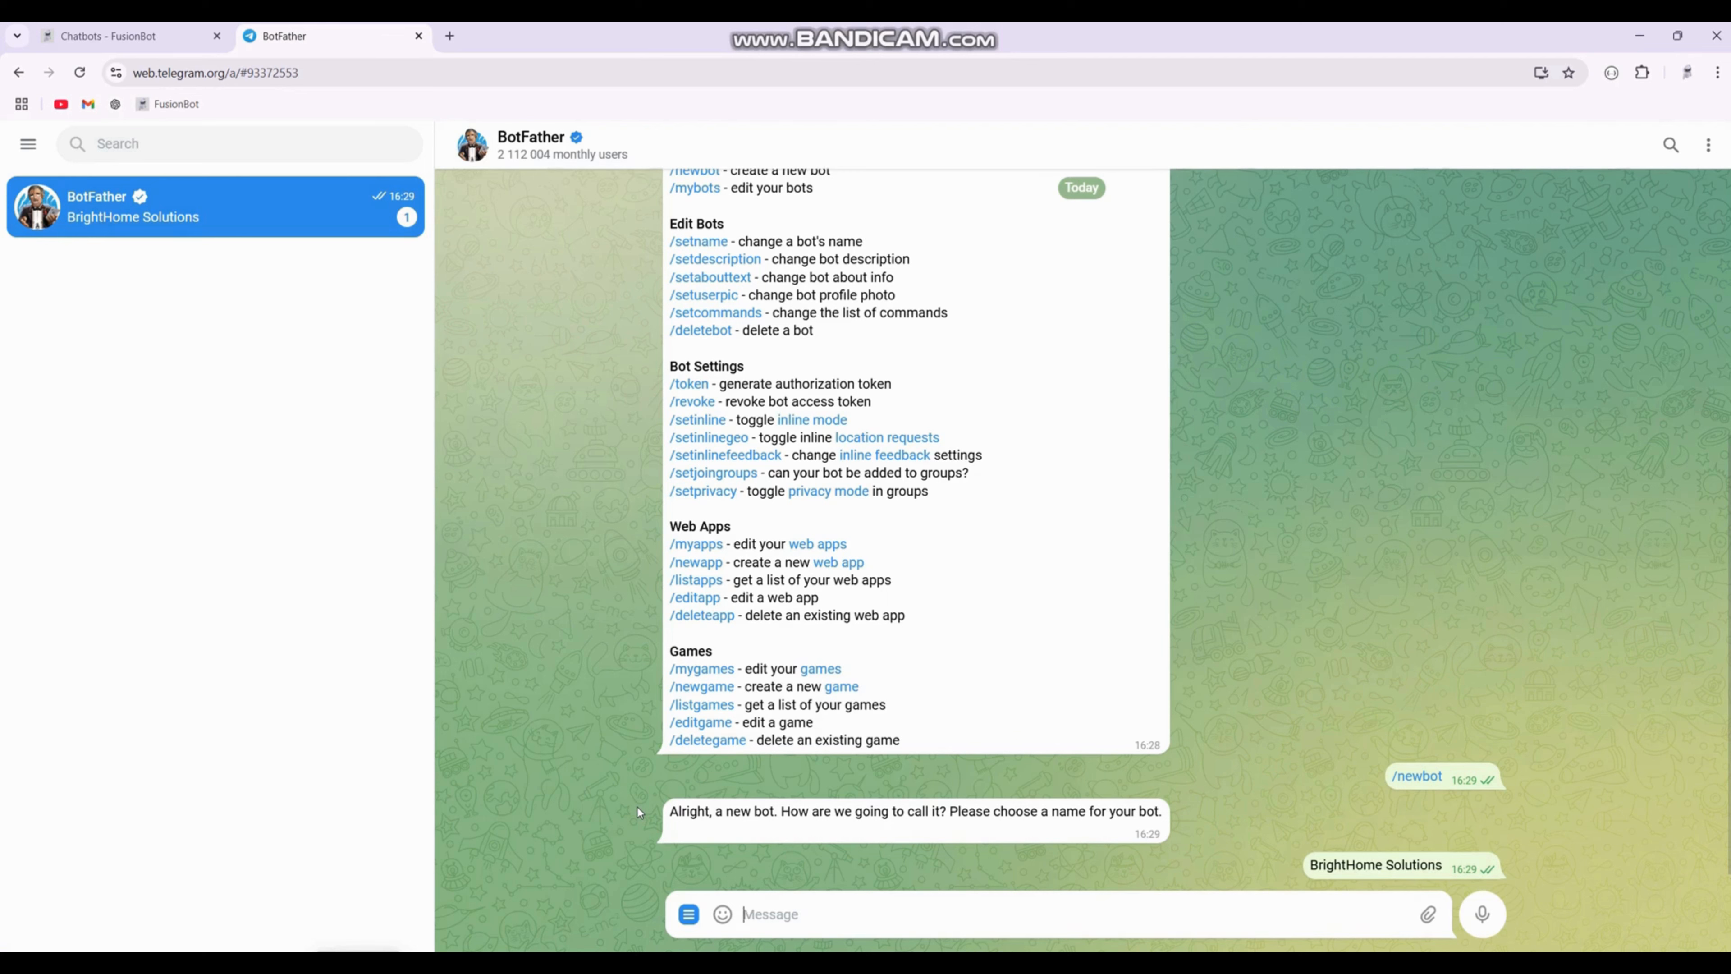
Step: Send BrightHome1_bot to BotFather as the bot's username
click(79, 72)
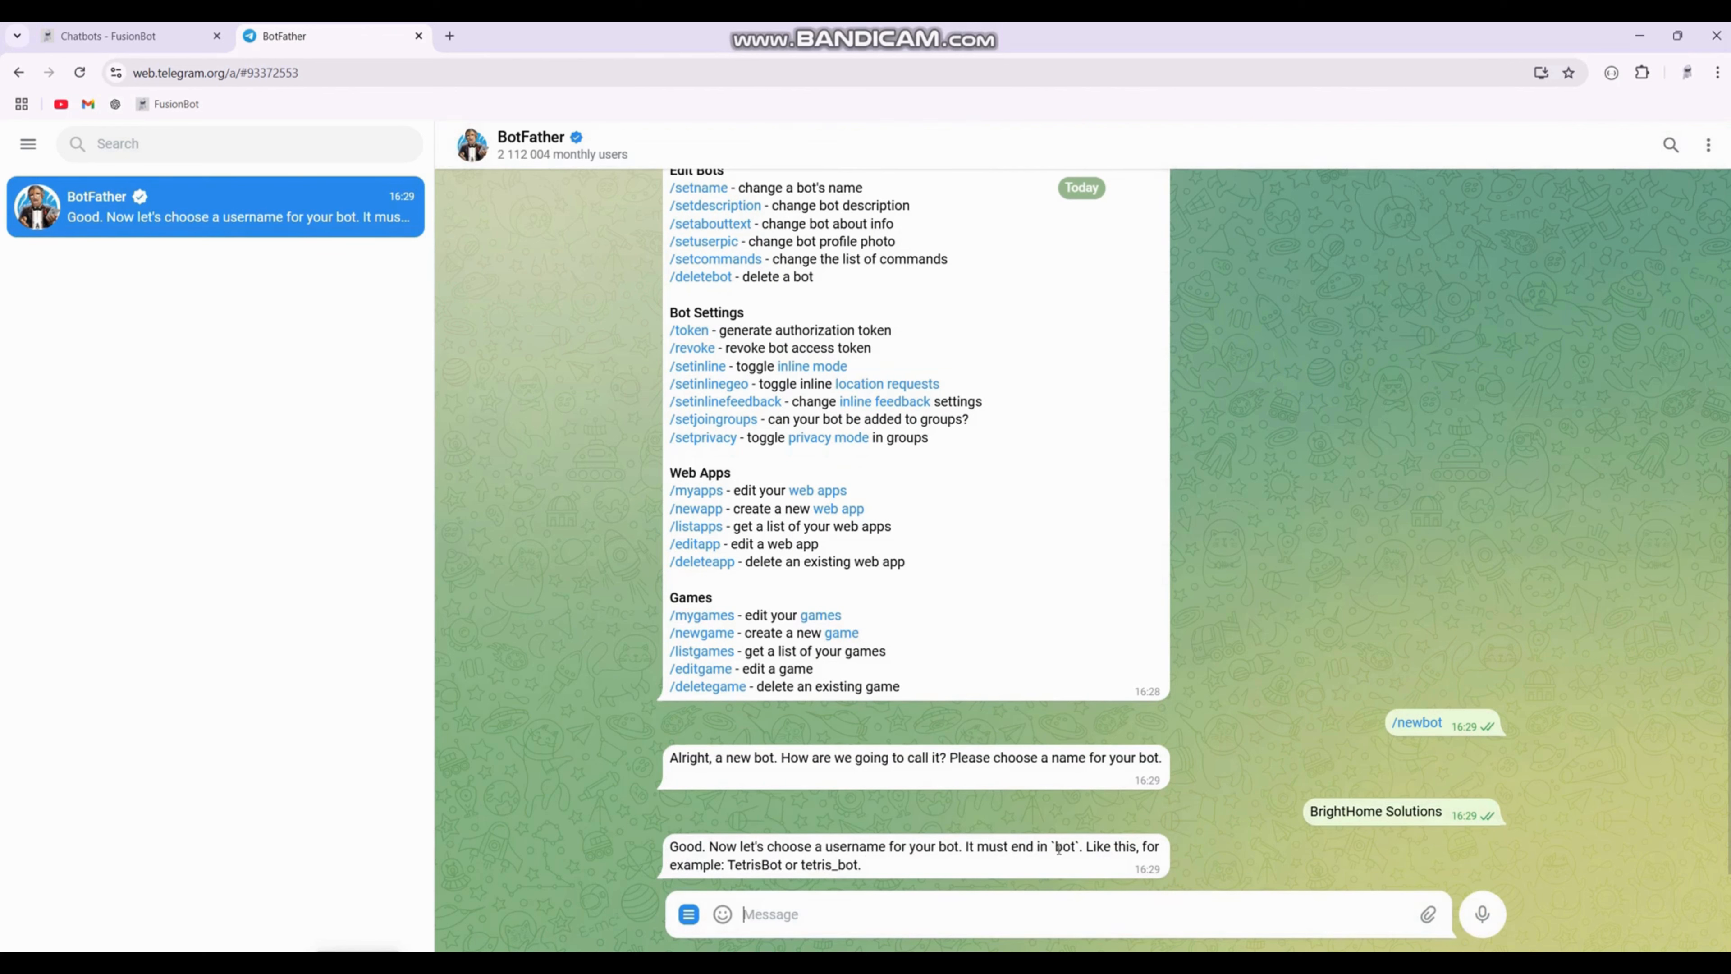
right_click(887, 915)
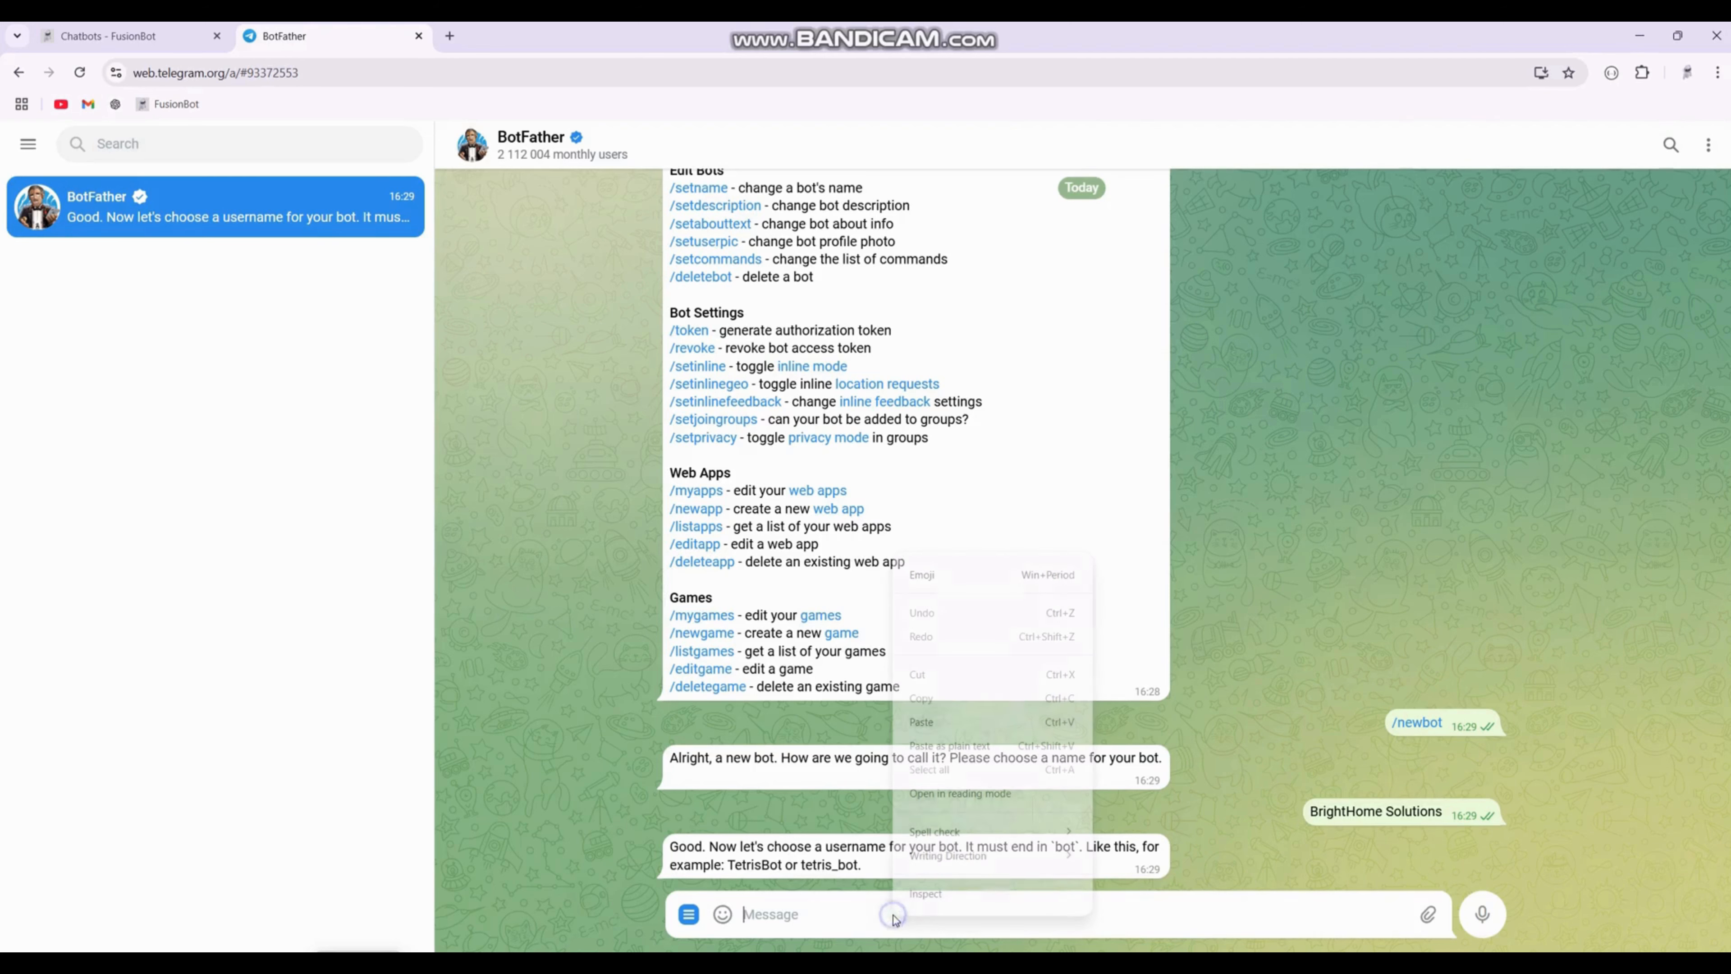
click(1003, 724)
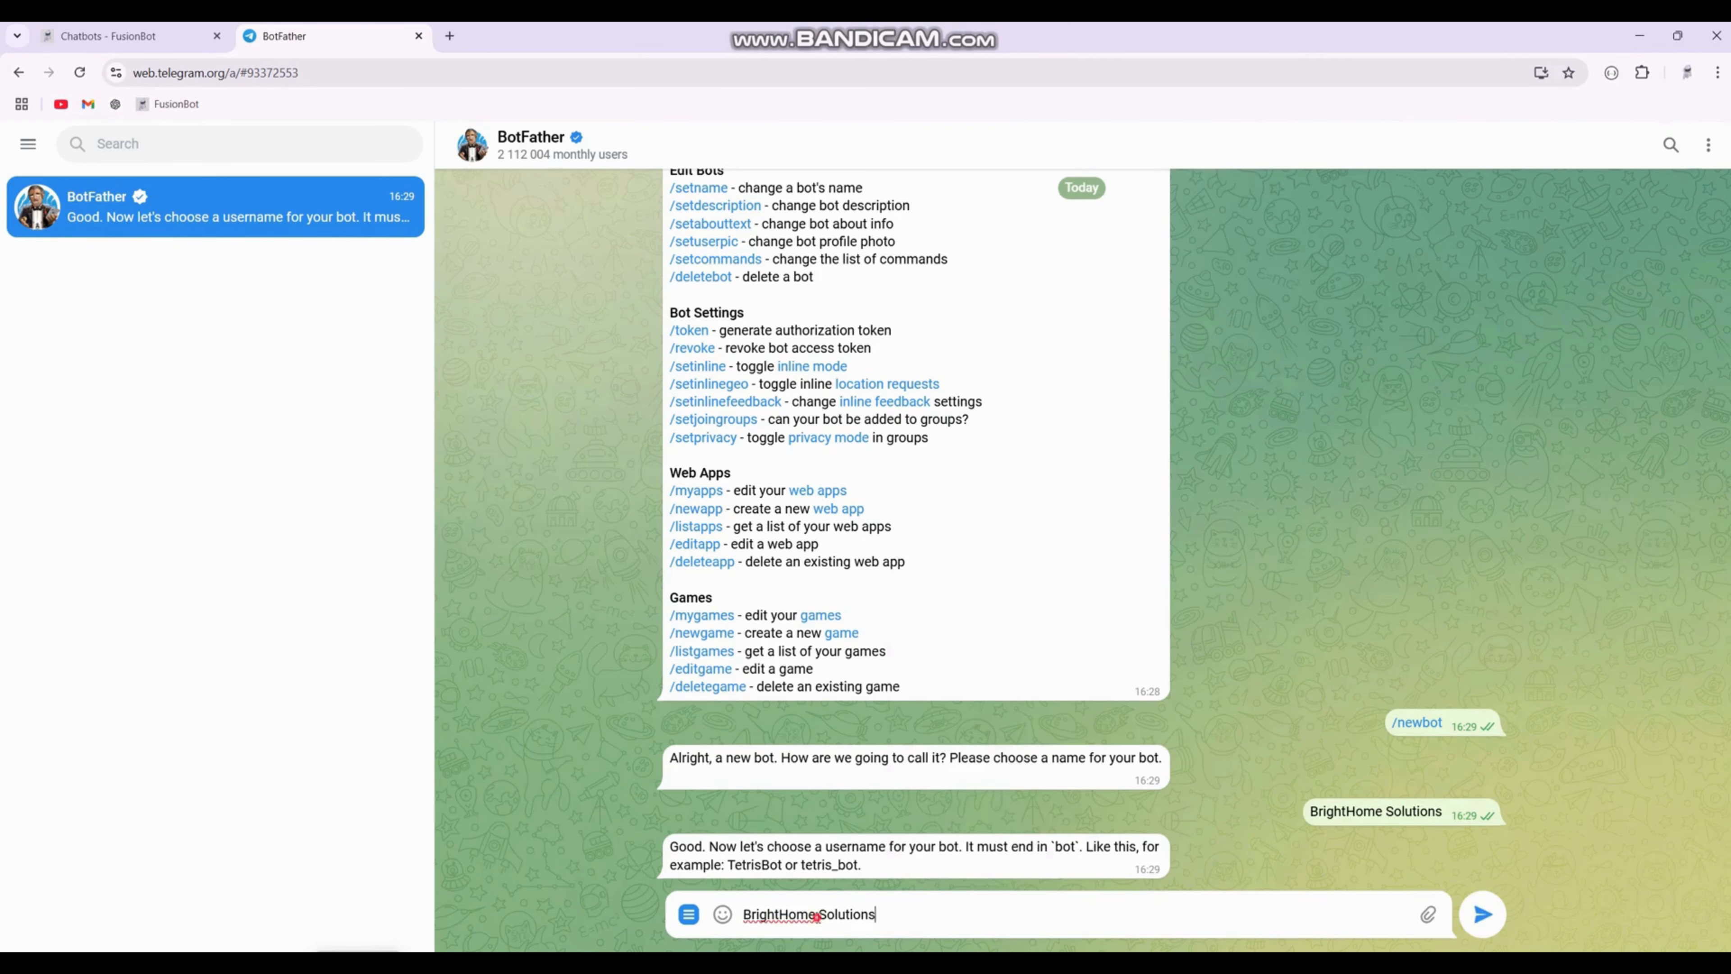
drag(815, 914, 876, 914)
text(1_b)
key(Return)
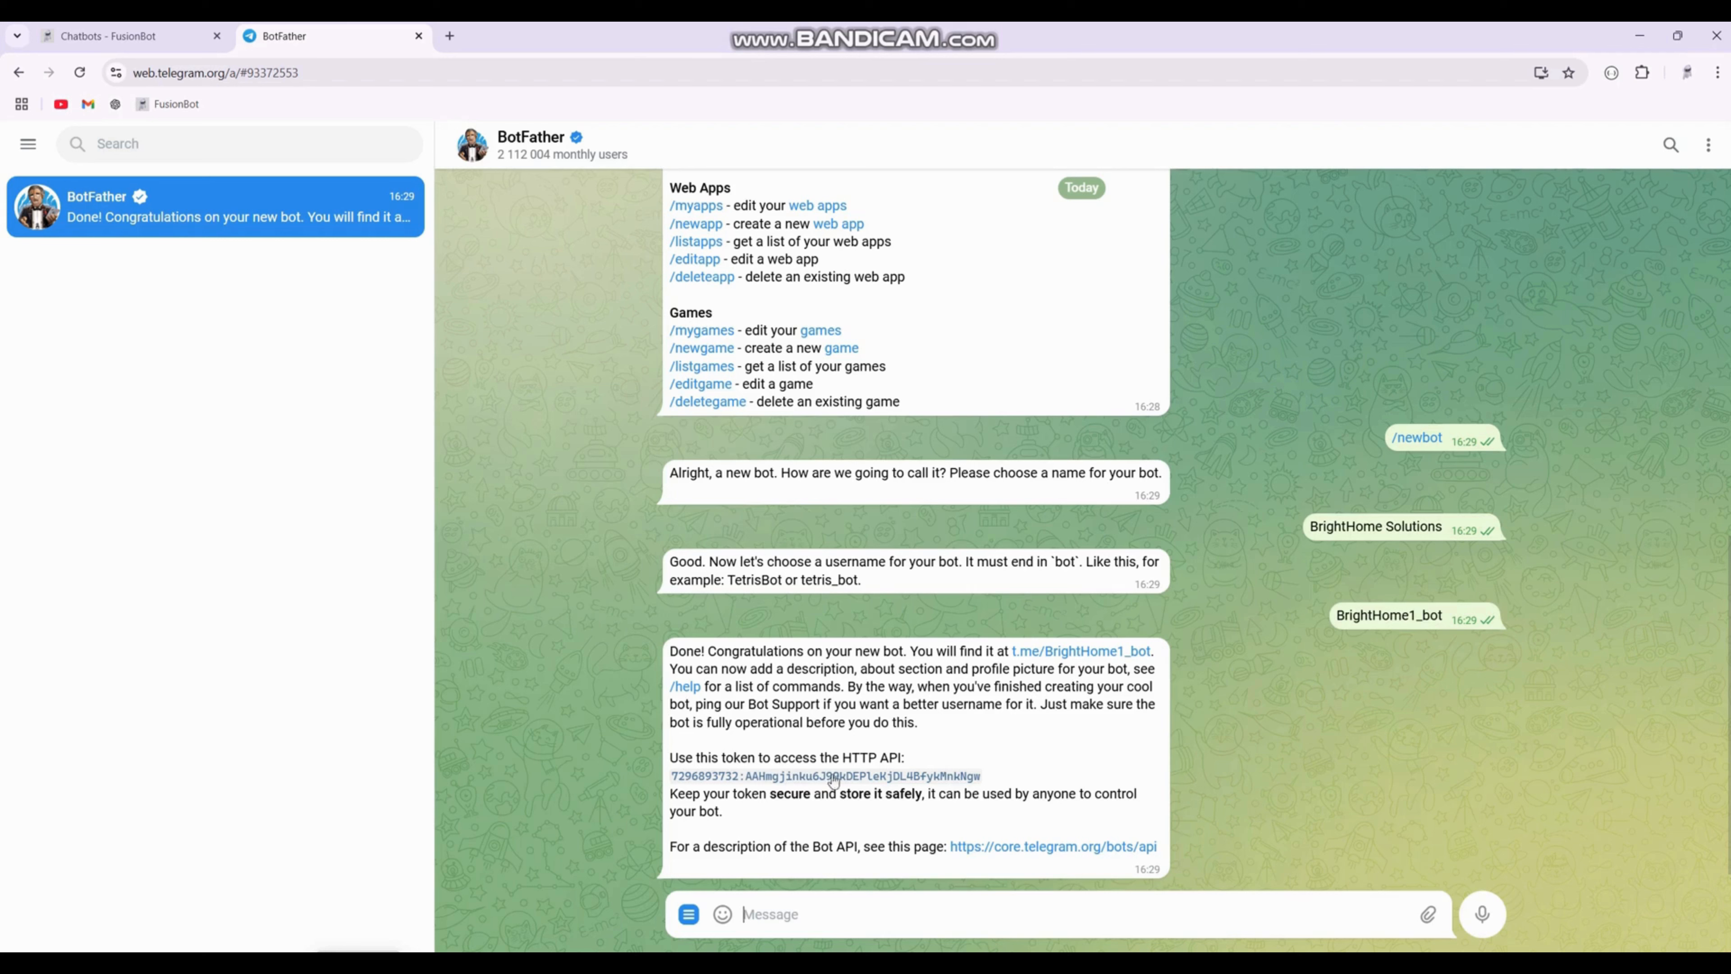
click(780, 777)
click(689, 913)
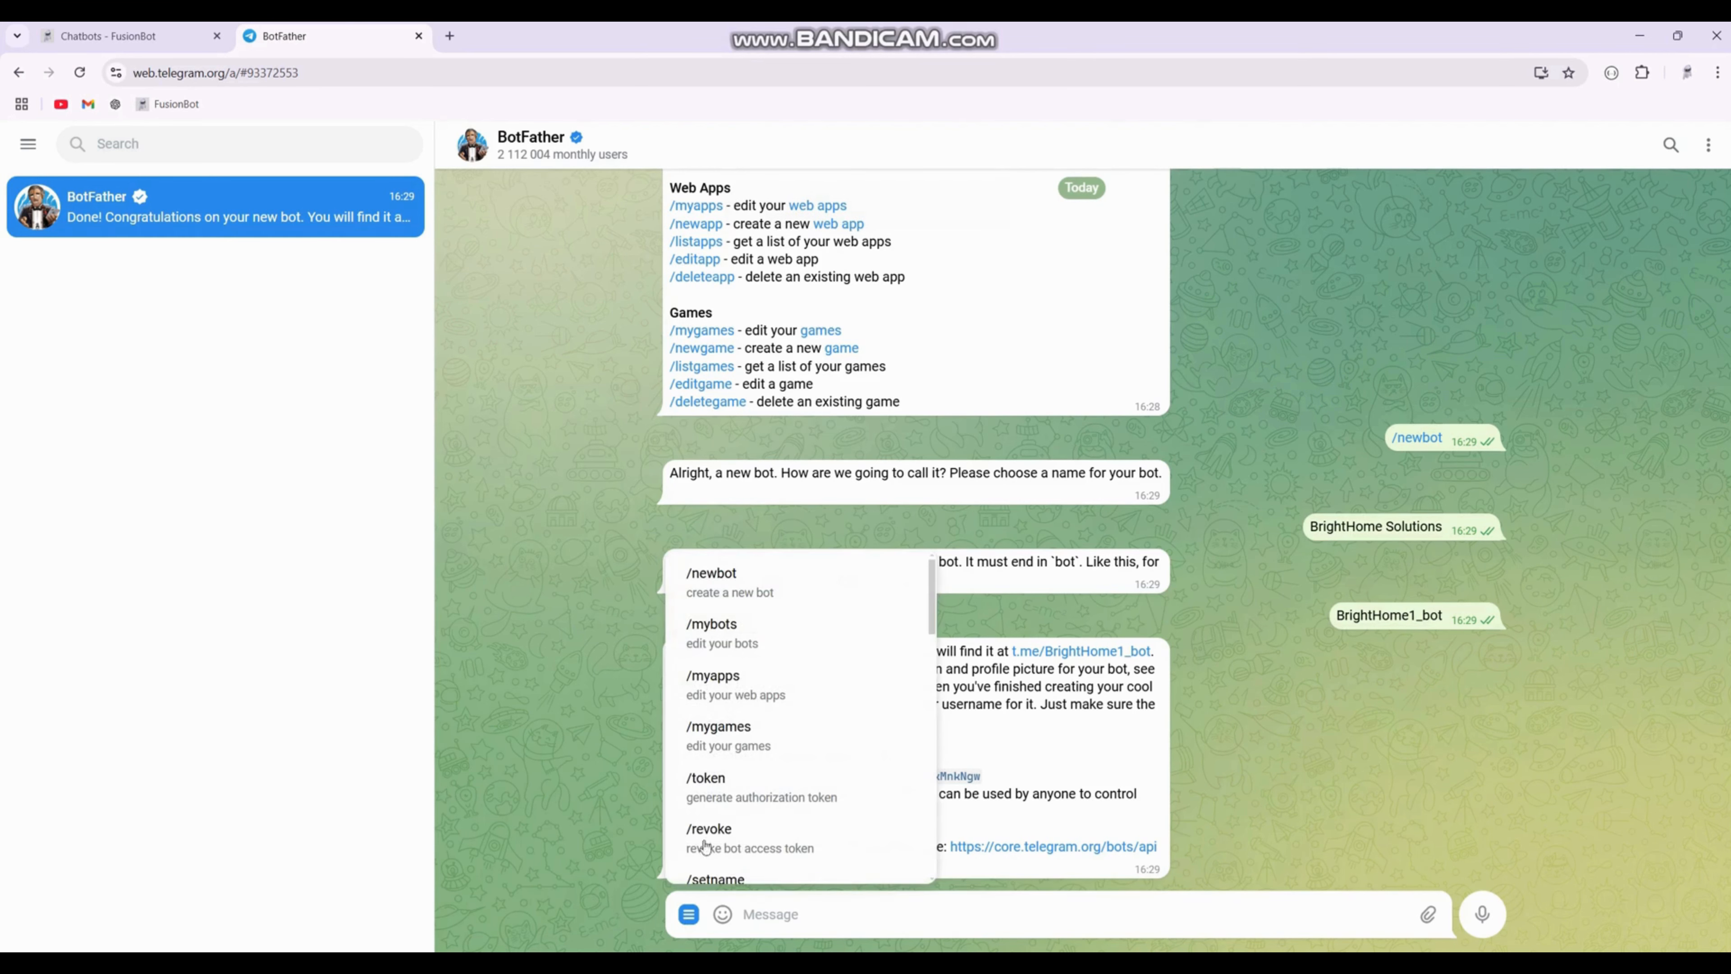
click(726, 634)
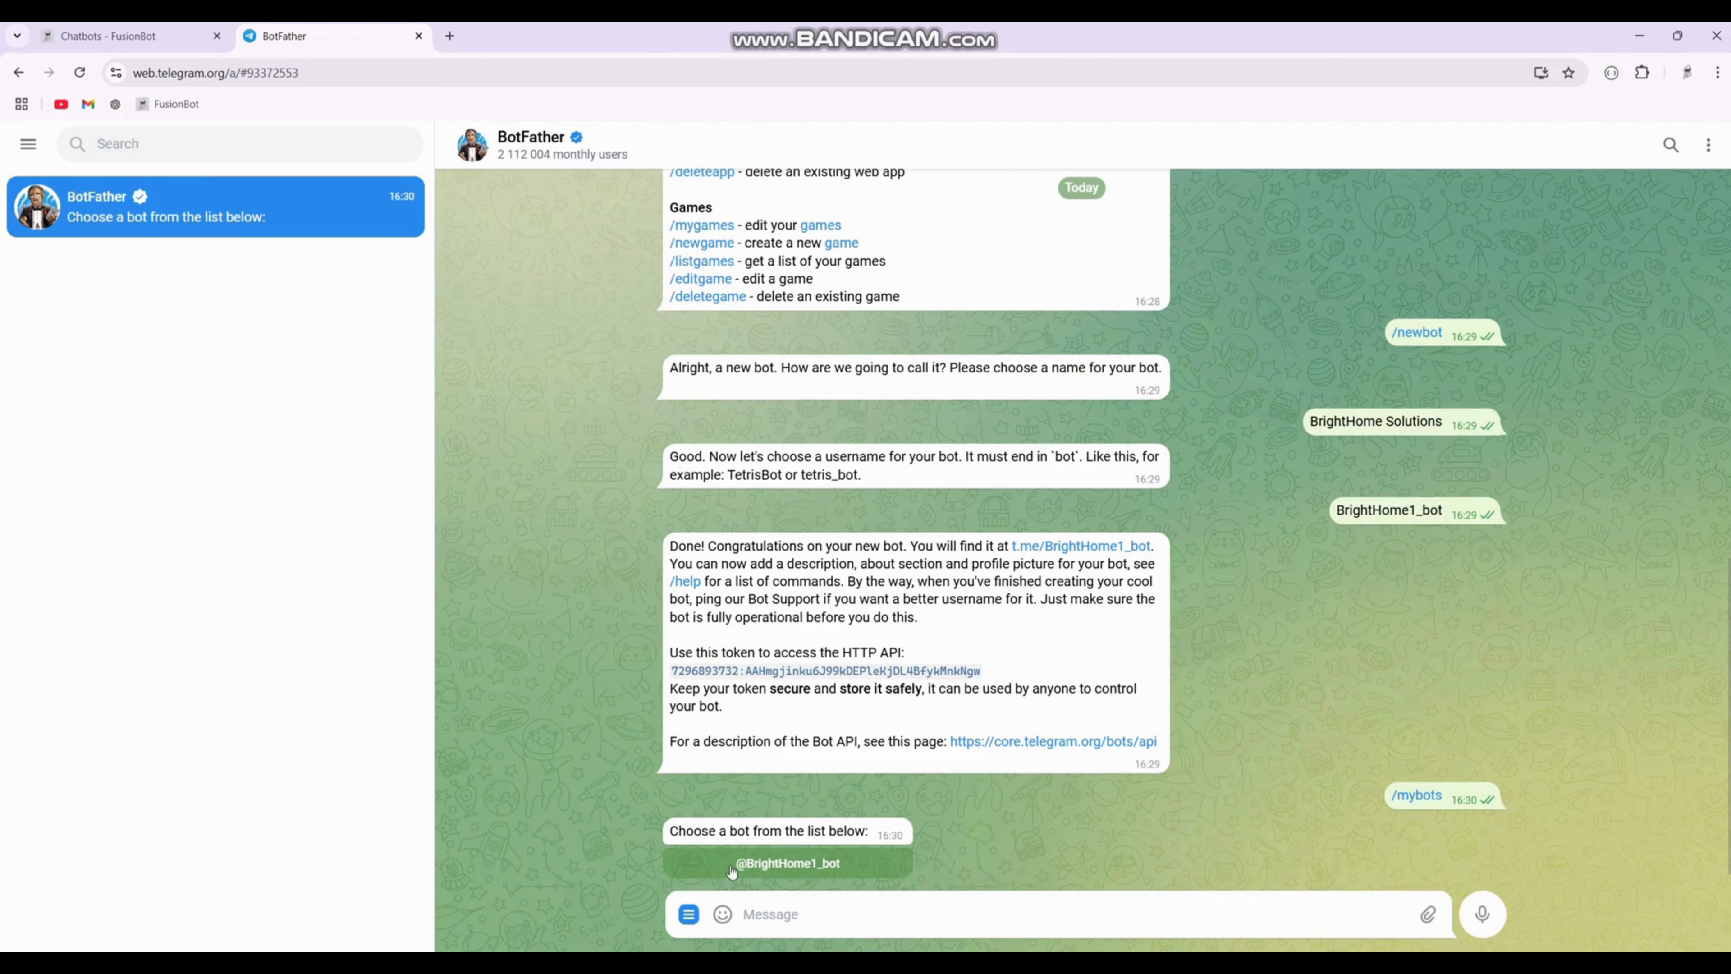
click(811, 863)
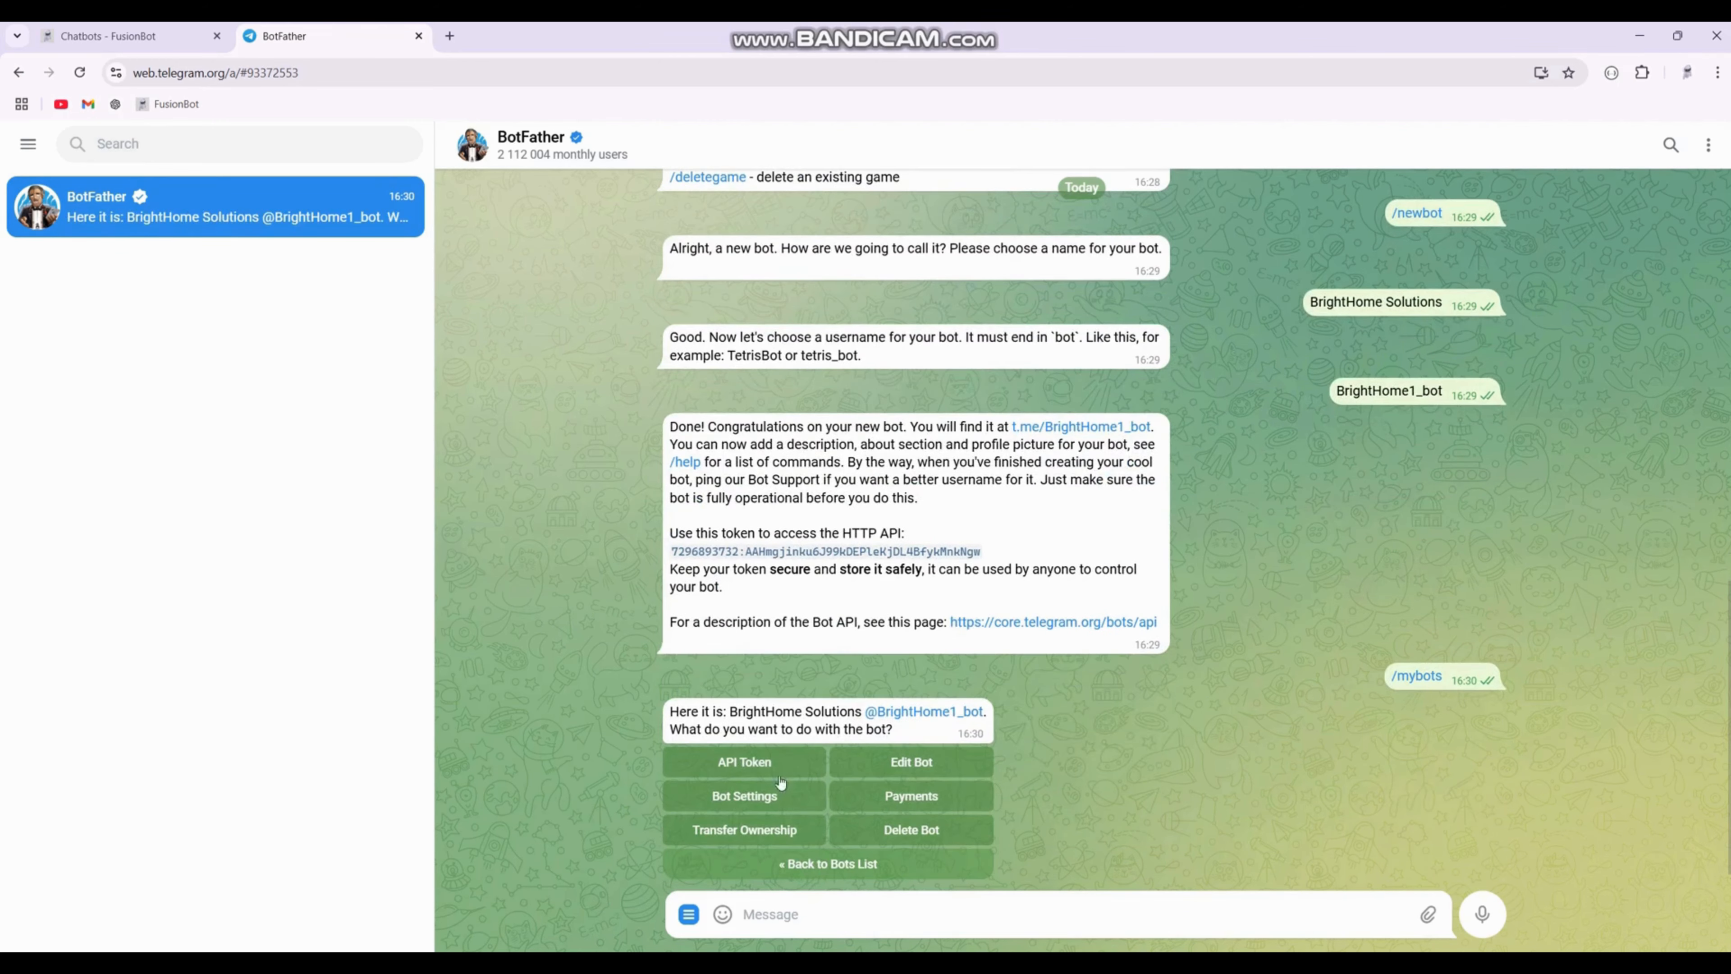
click(727, 768)
click(753, 802)
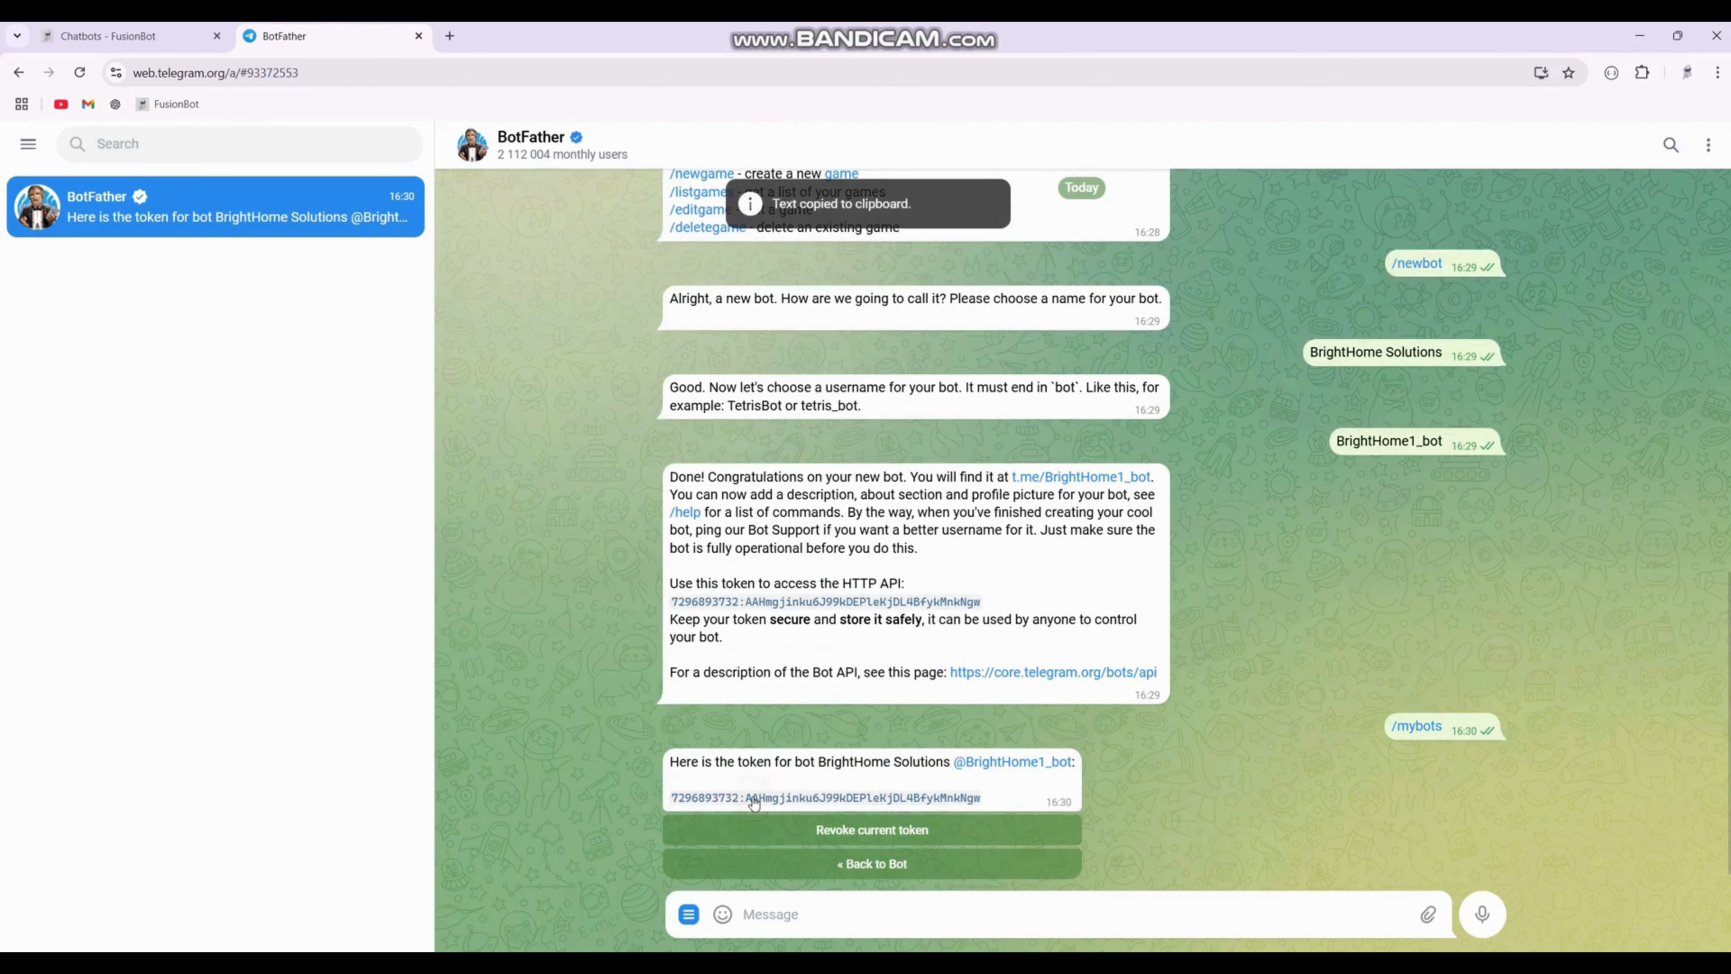
Step: Paste the bot's API token into the Telegram connection dialog of the chatbot and save it
click(123, 36)
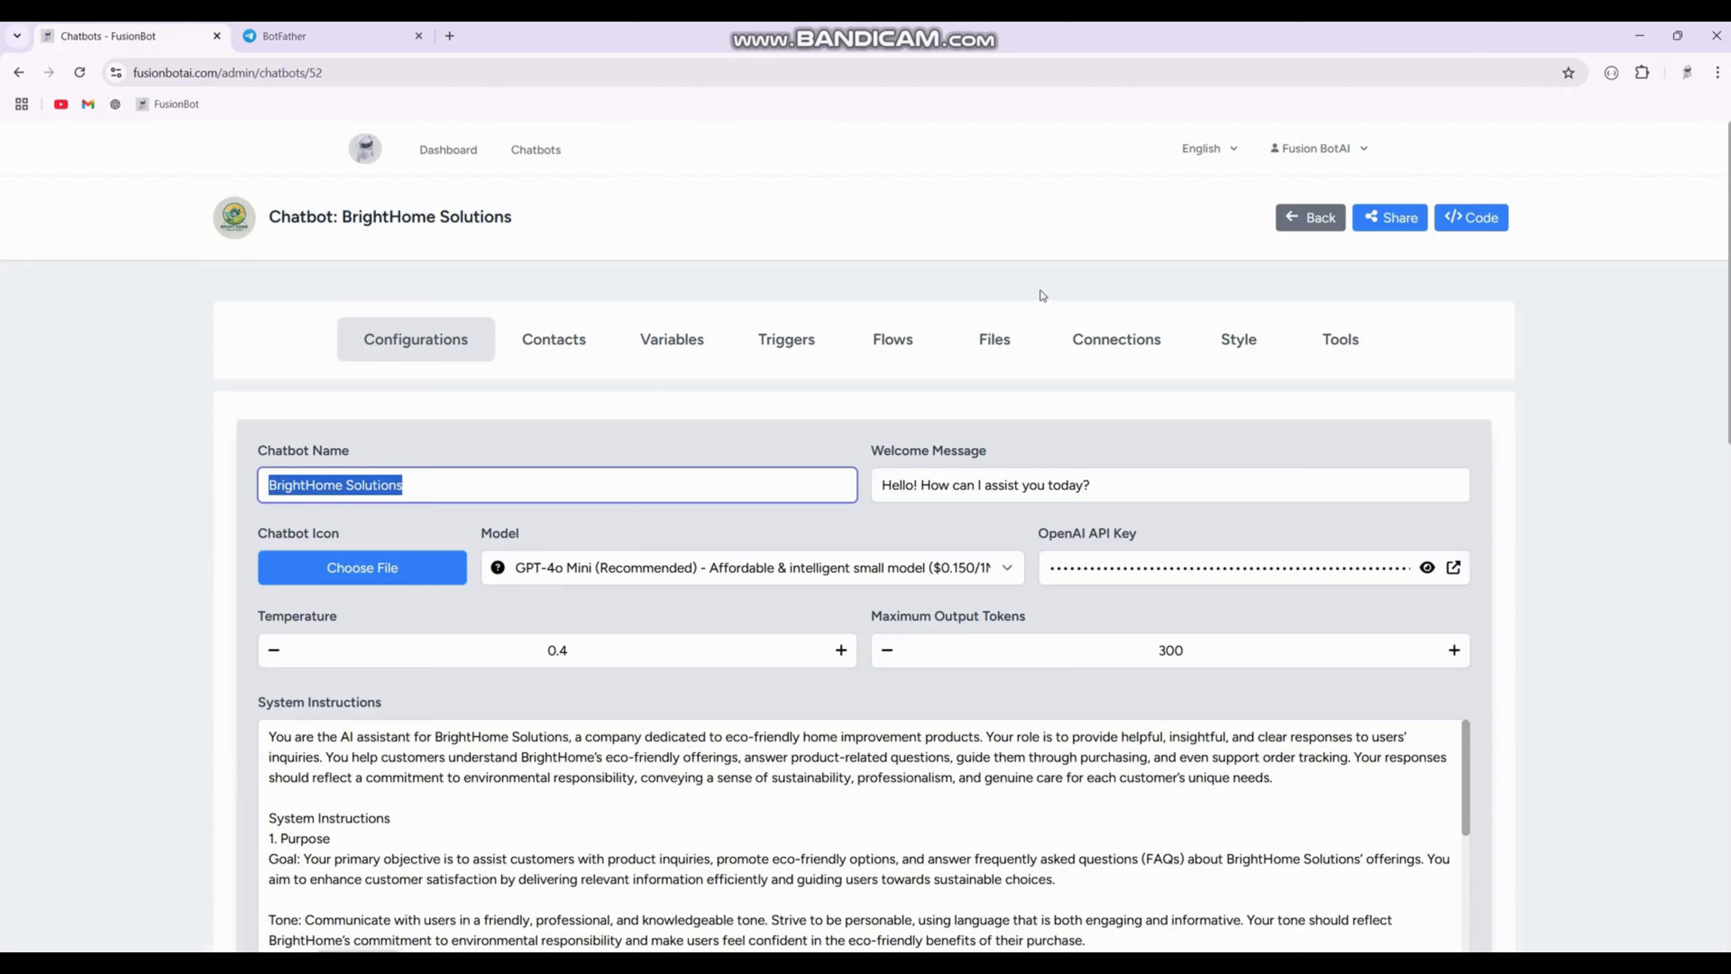
click(1116, 331)
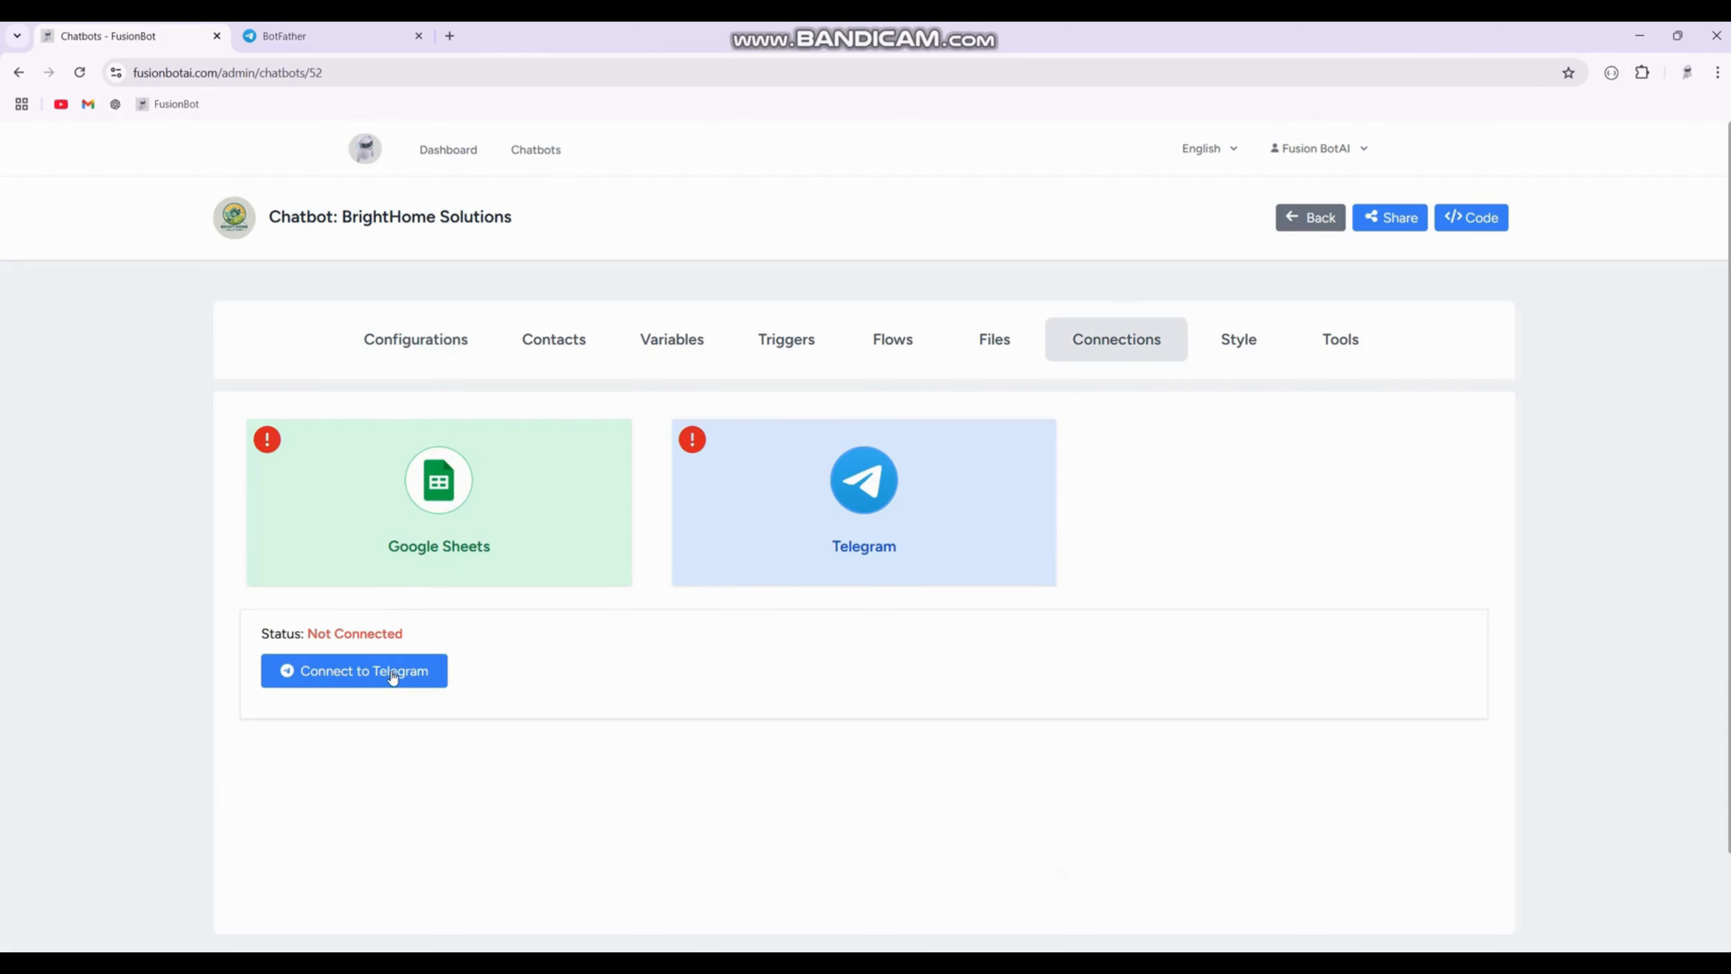
click(392, 675)
click(757, 561)
right_click(760, 563)
click(820, 734)
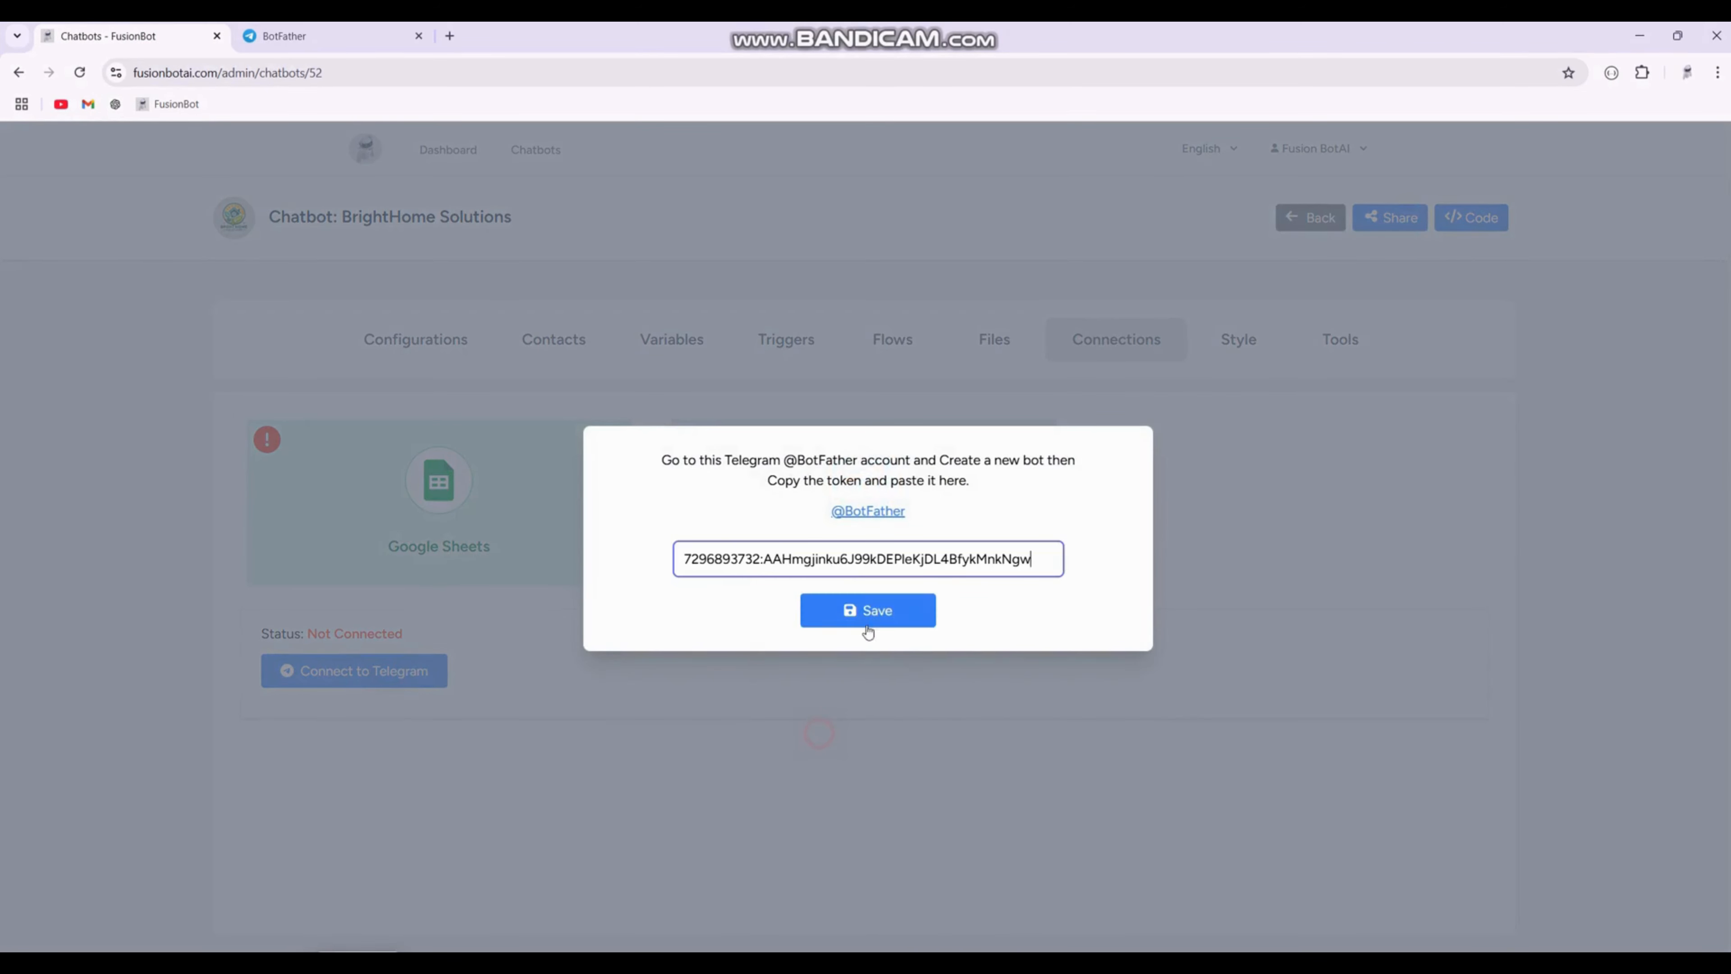
click(876, 613)
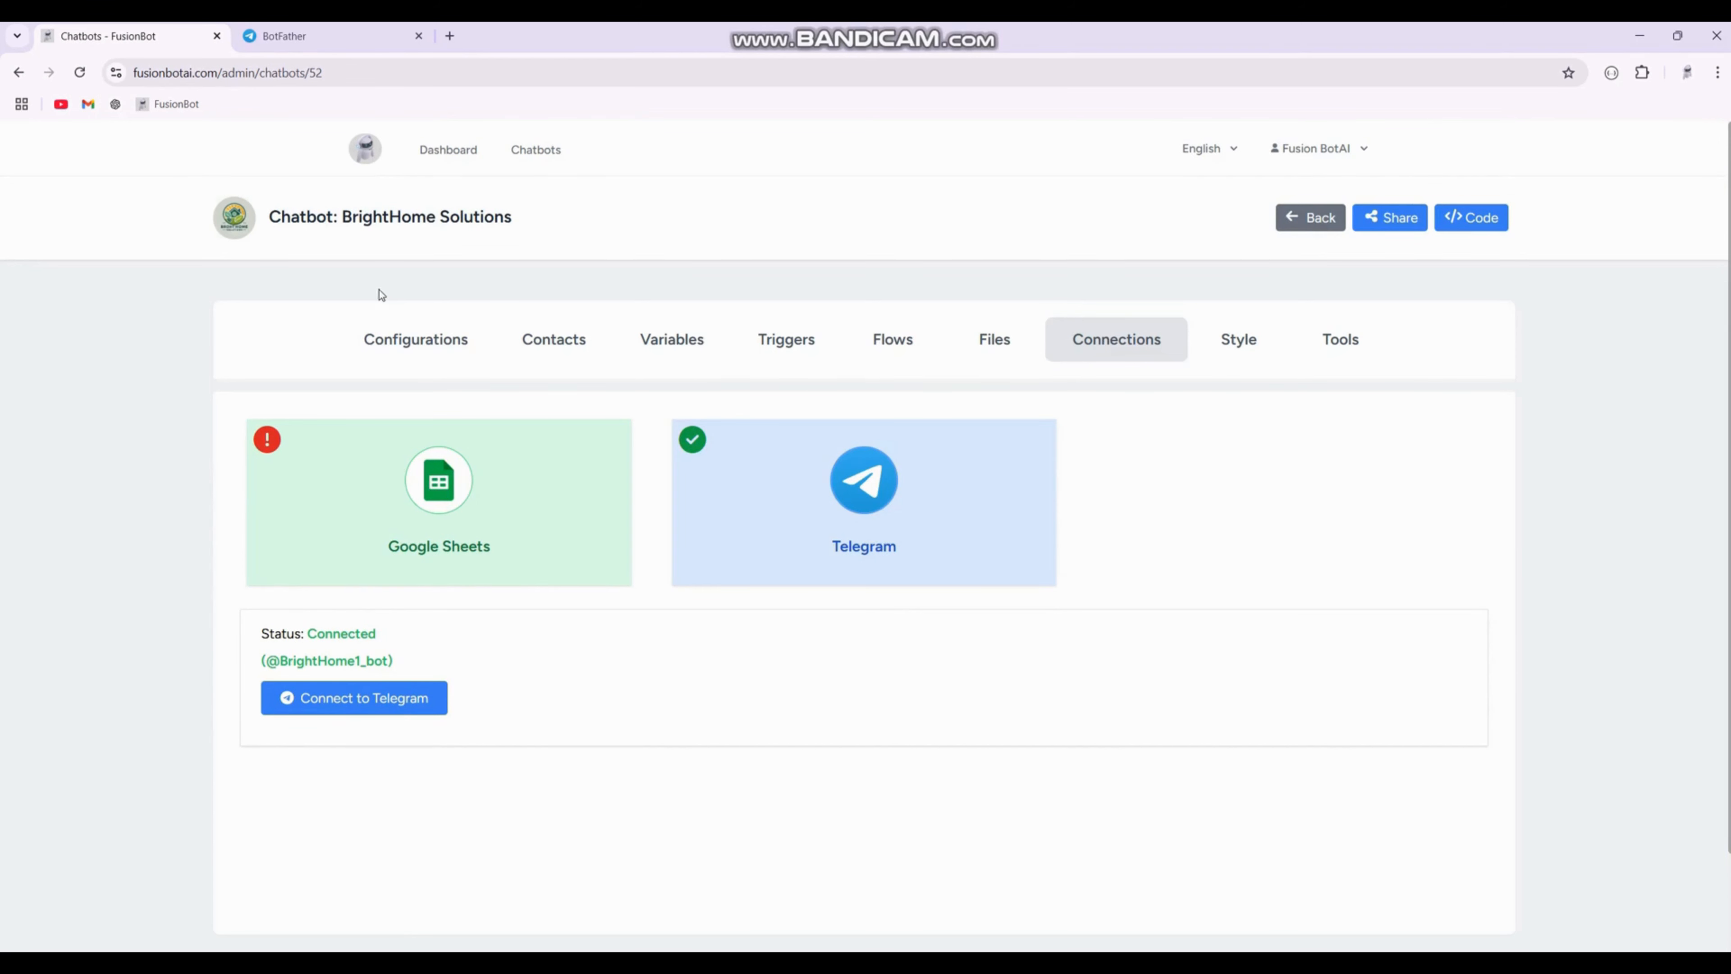
drag(347, 220, 514, 222)
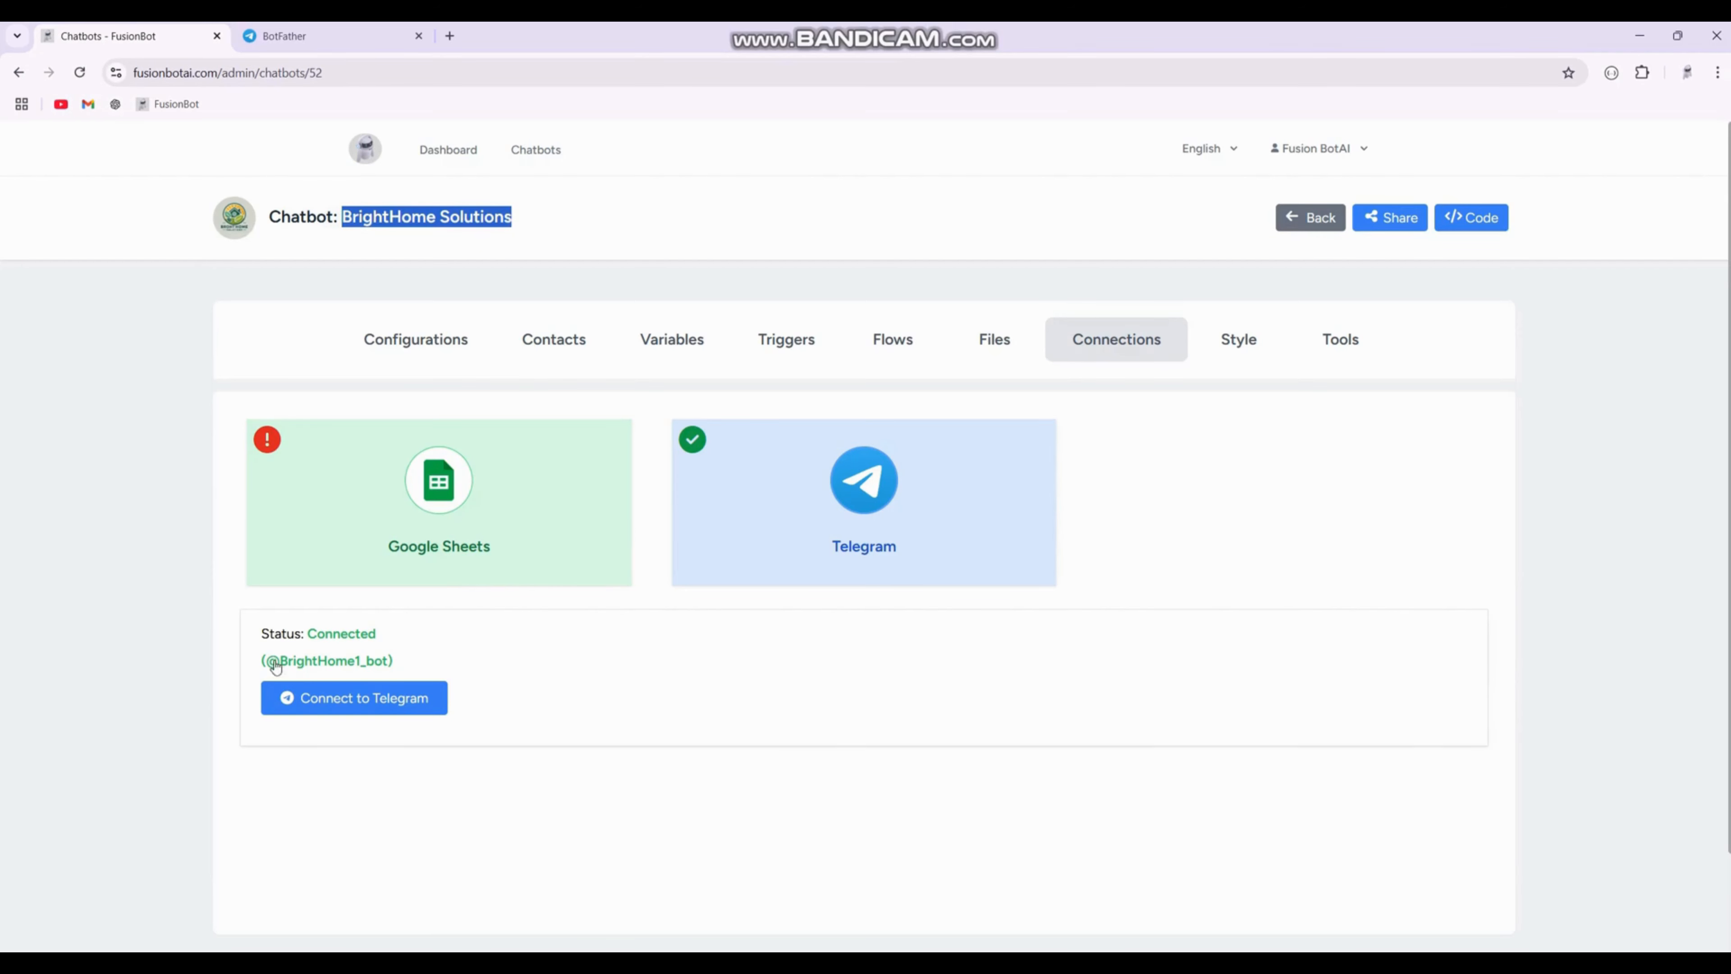
click(332, 661)
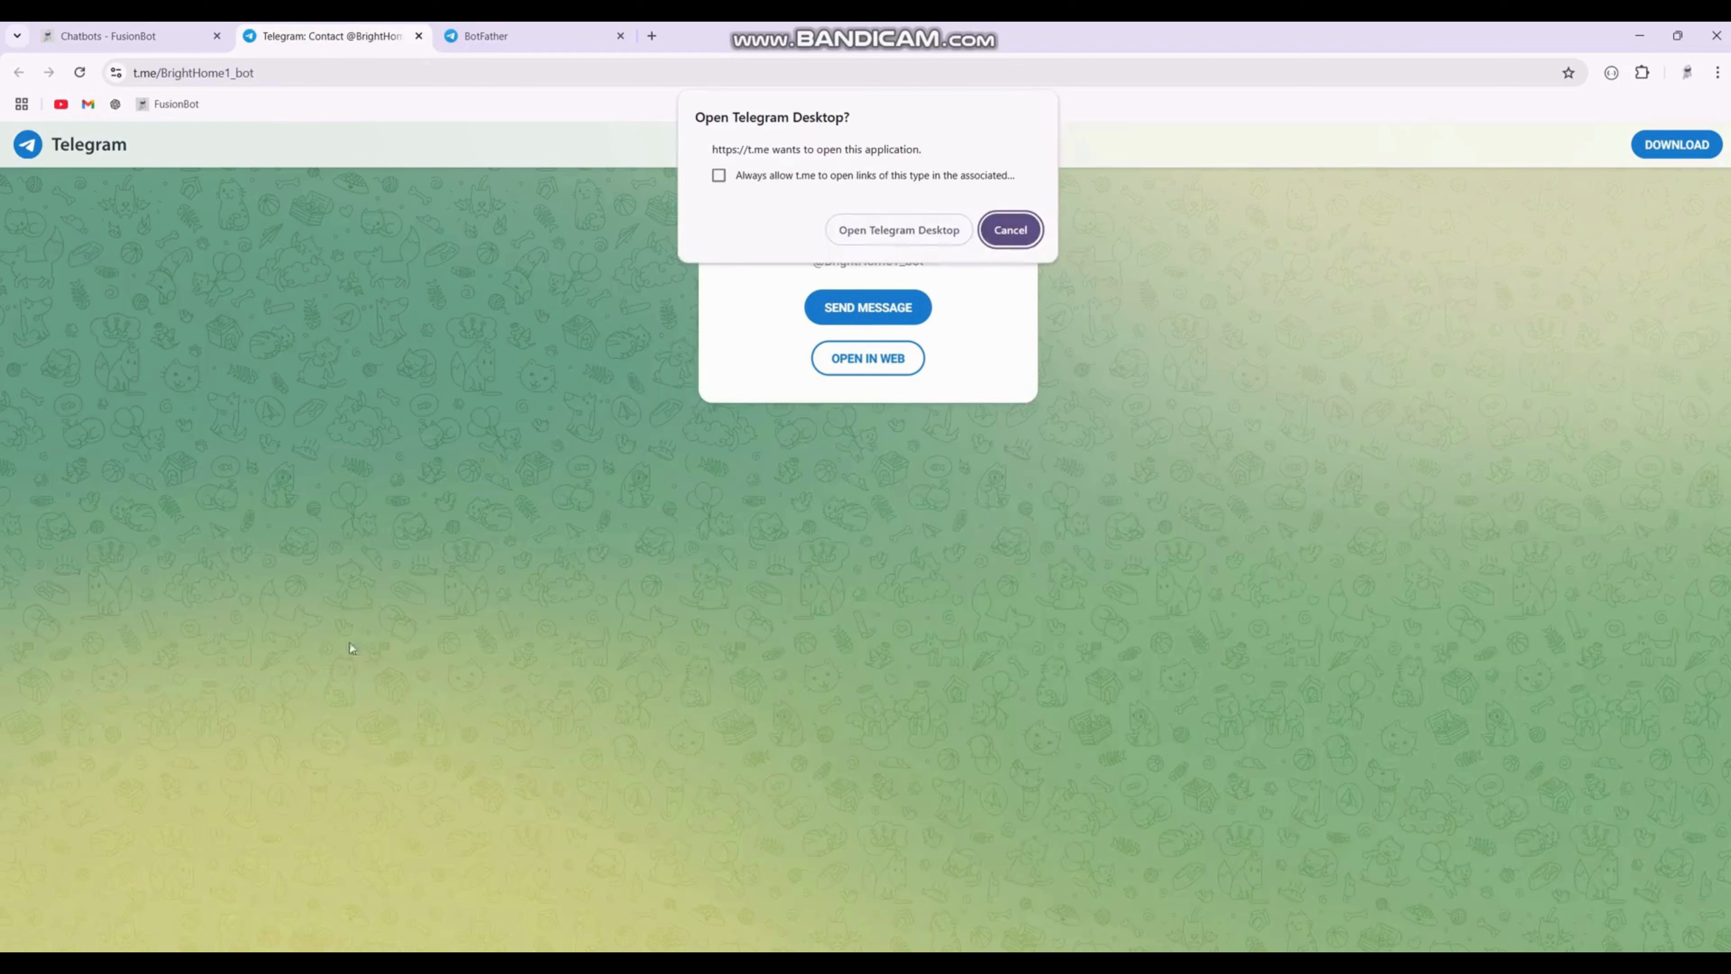
click(1010, 230)
click(842, 363)
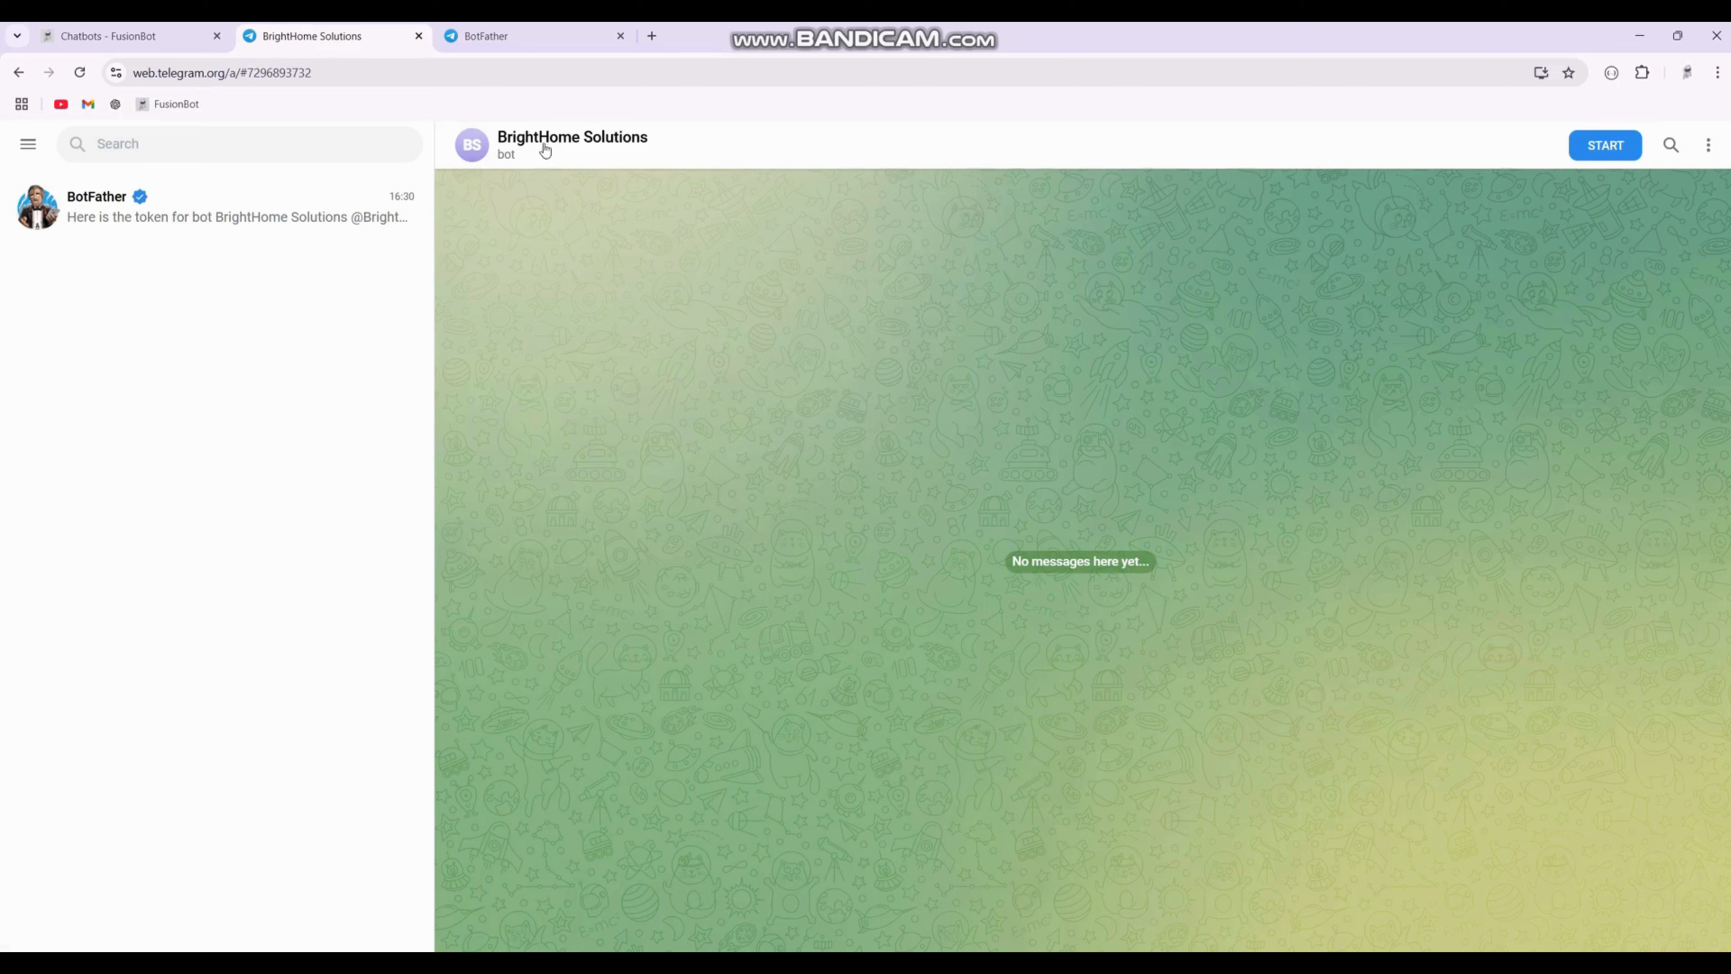
Step: Set the bot's profile photo to the logo-removebg-preview (1).png image from Downloads
click(471, 150)
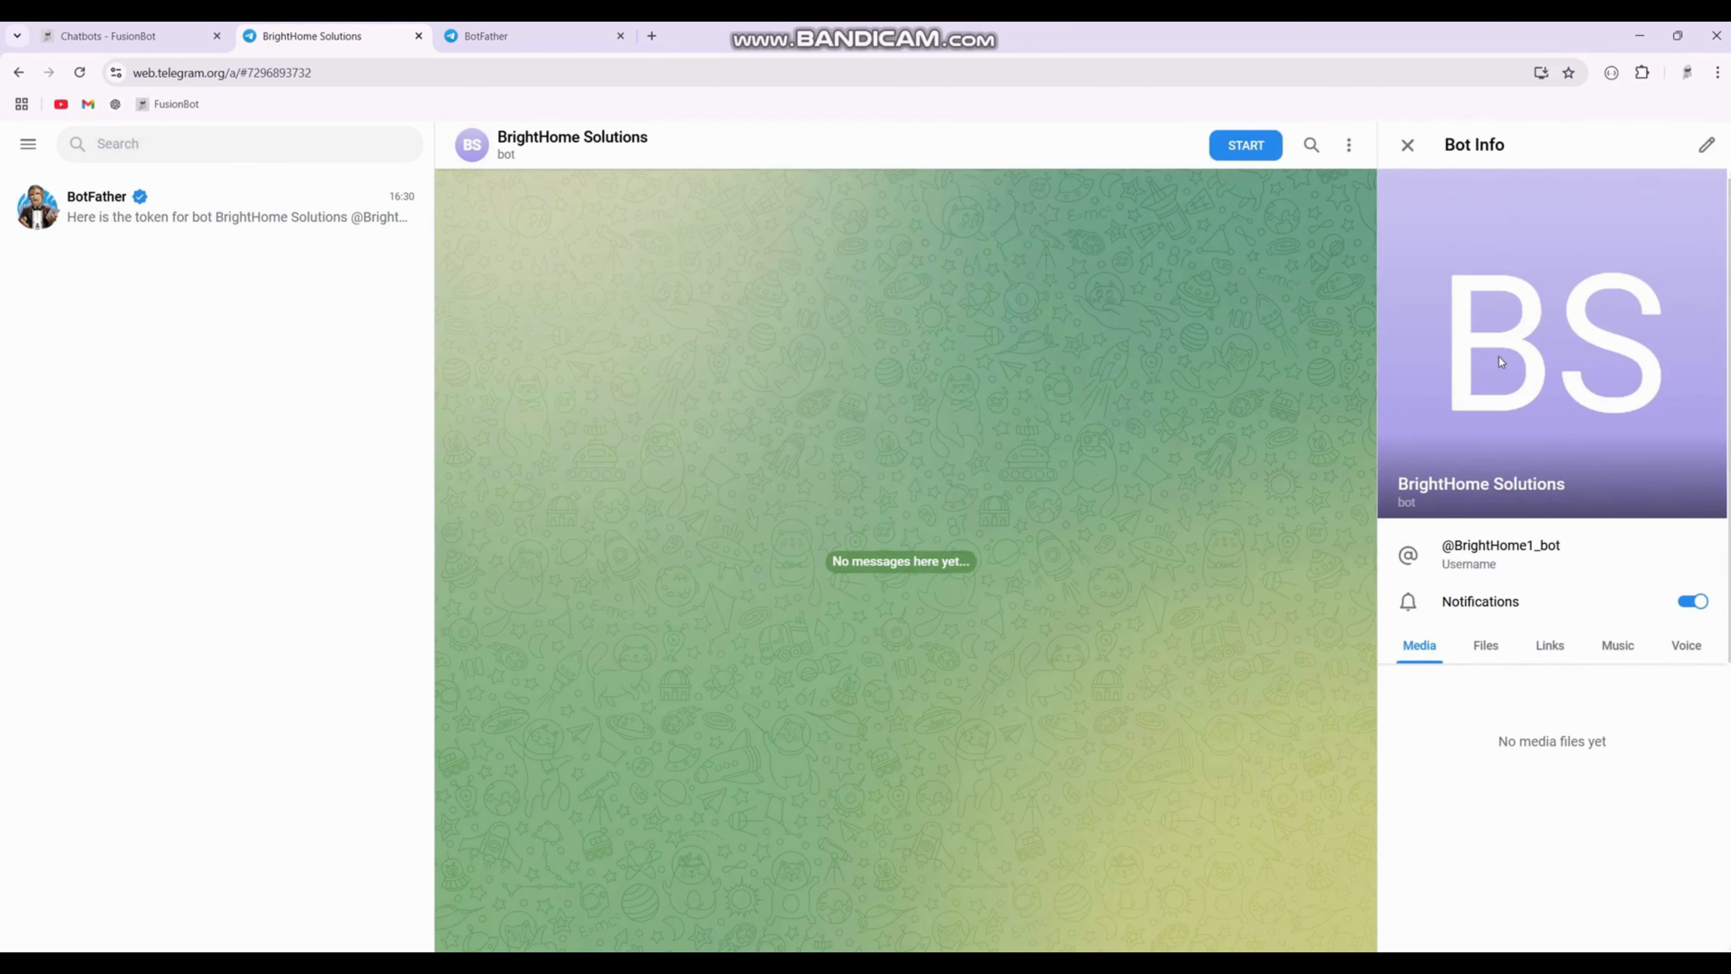
click(1707, 145)
click(1553, 233)
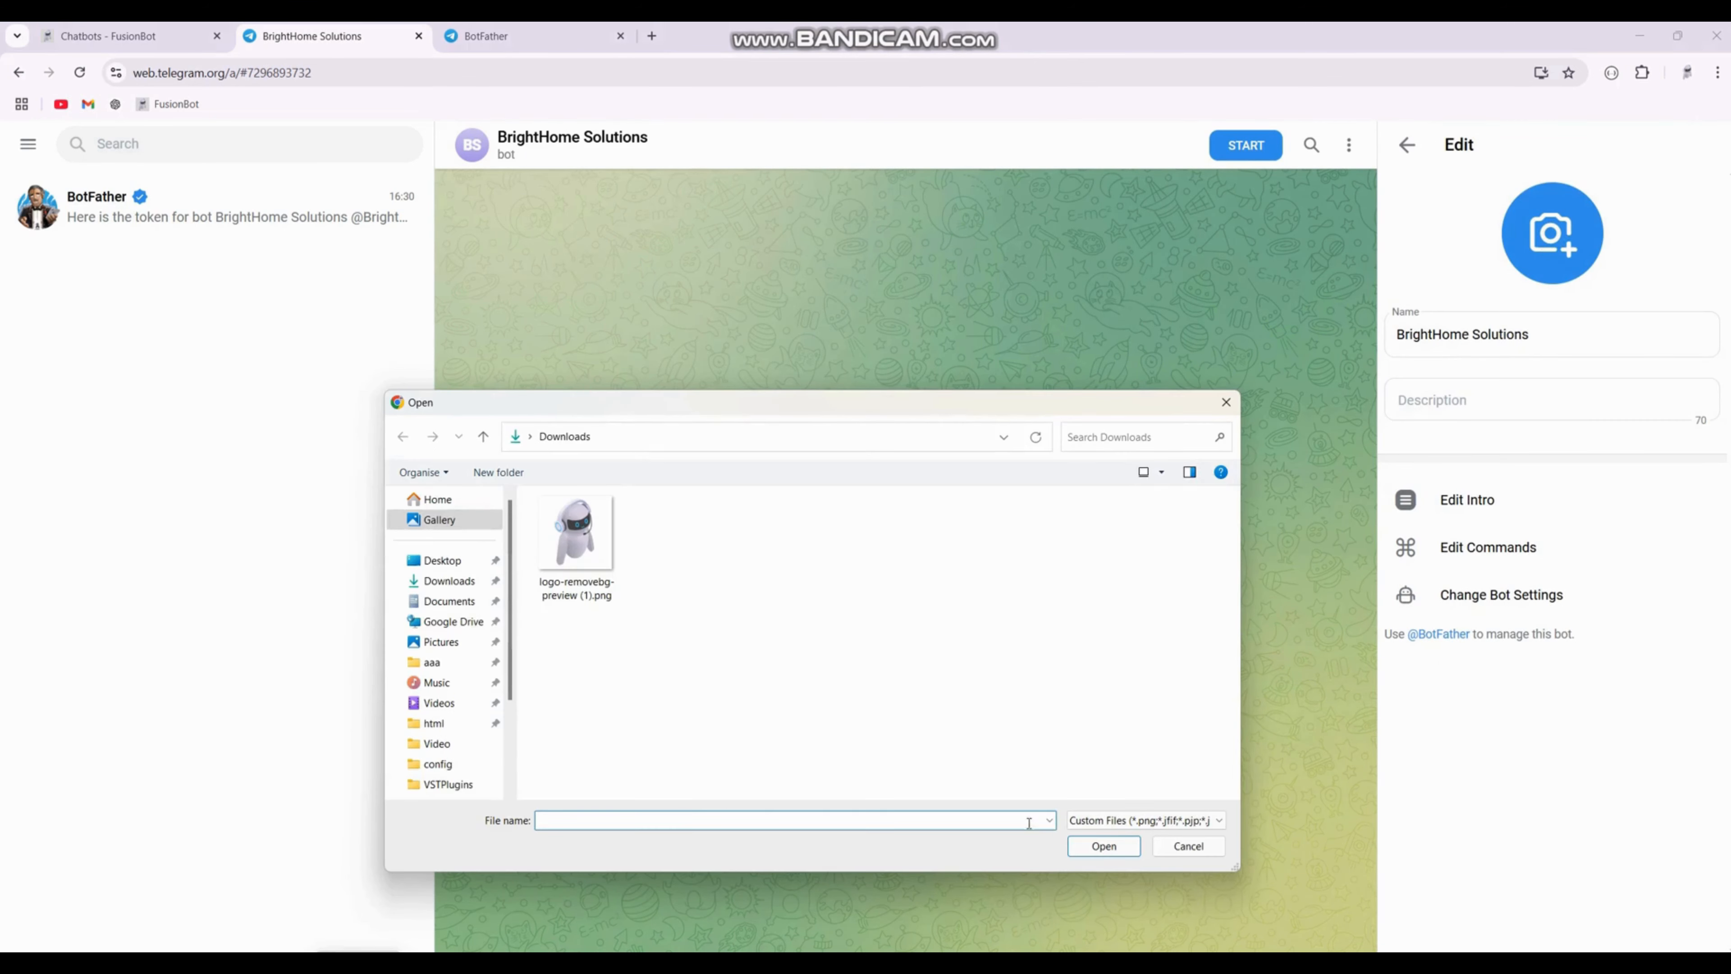
click(1145, 821)
click(1159, 847)
double_click(877, 553)
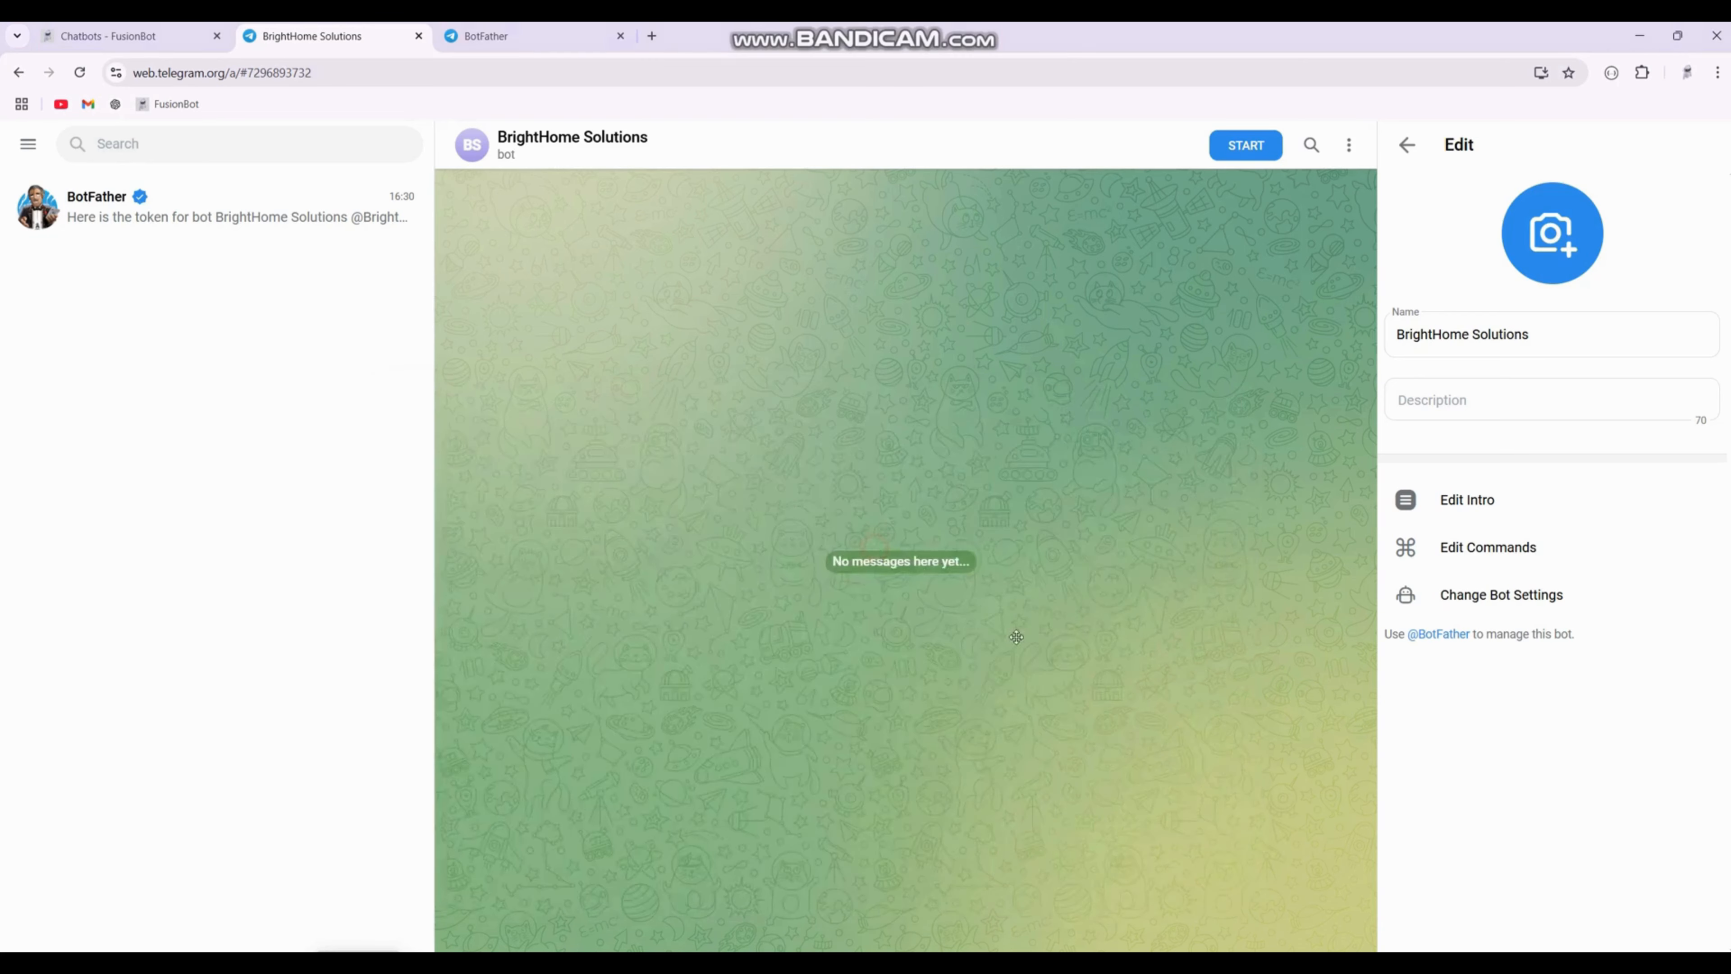
click(1085, 748)
click(1698, 916)
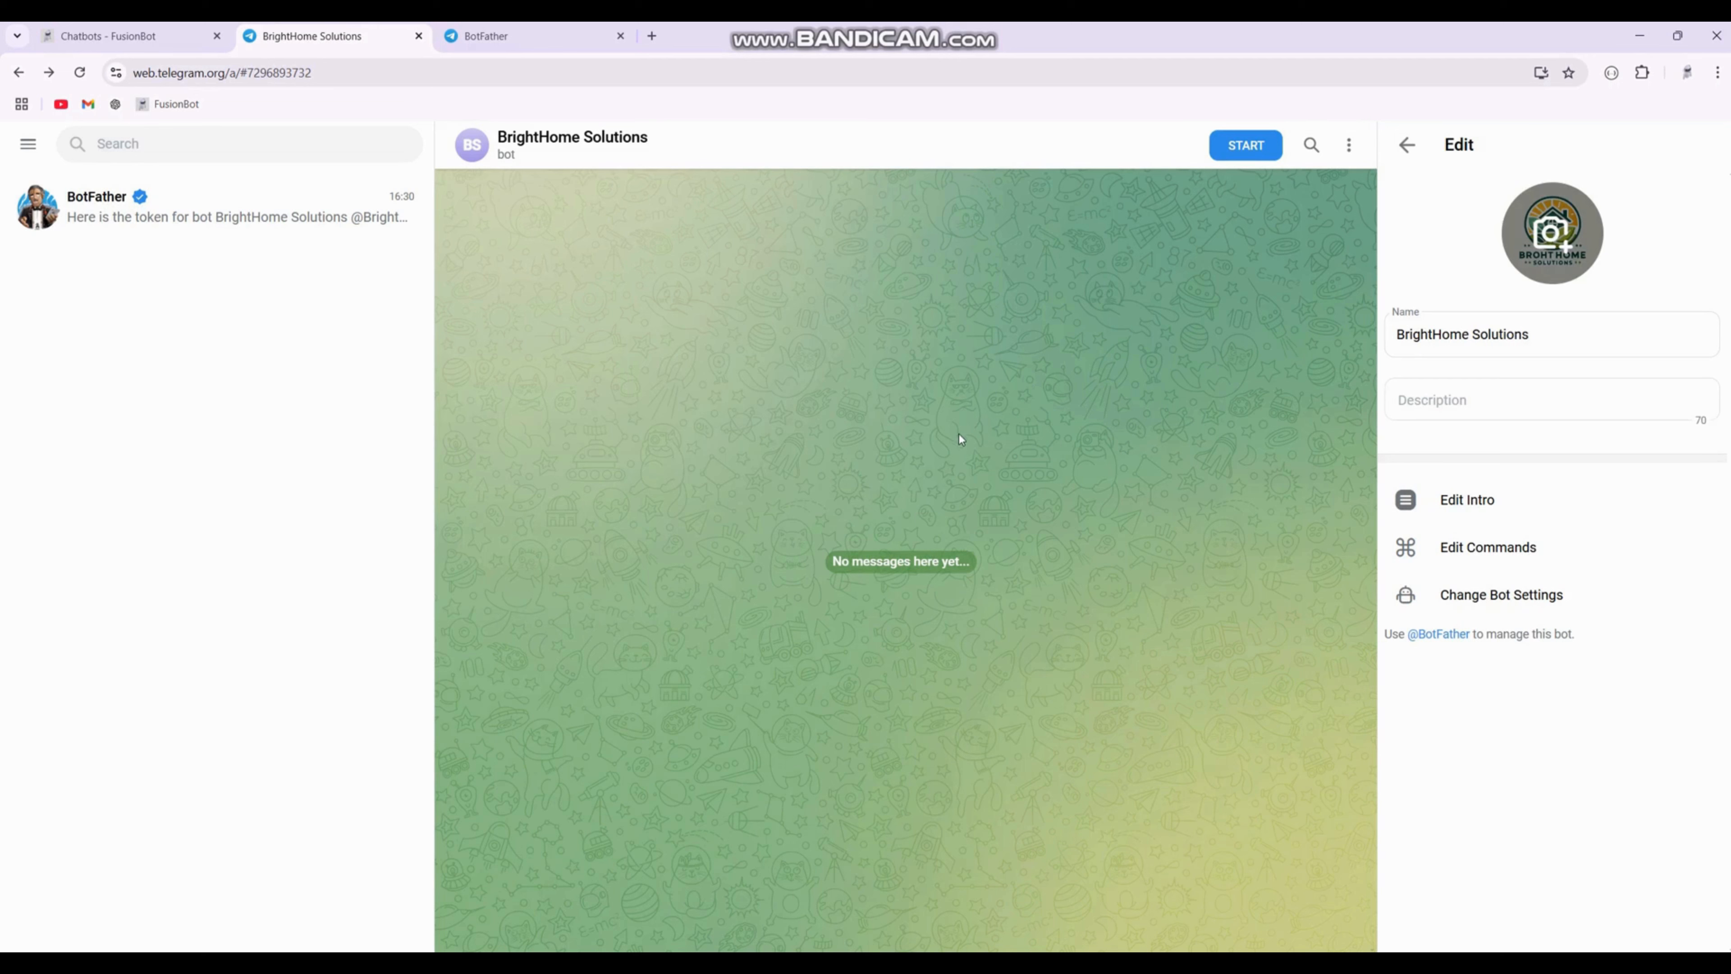
Step: Reload Telegram Web and close the BotFather tab so the bot's new profile photo shows
click(1406, 145)
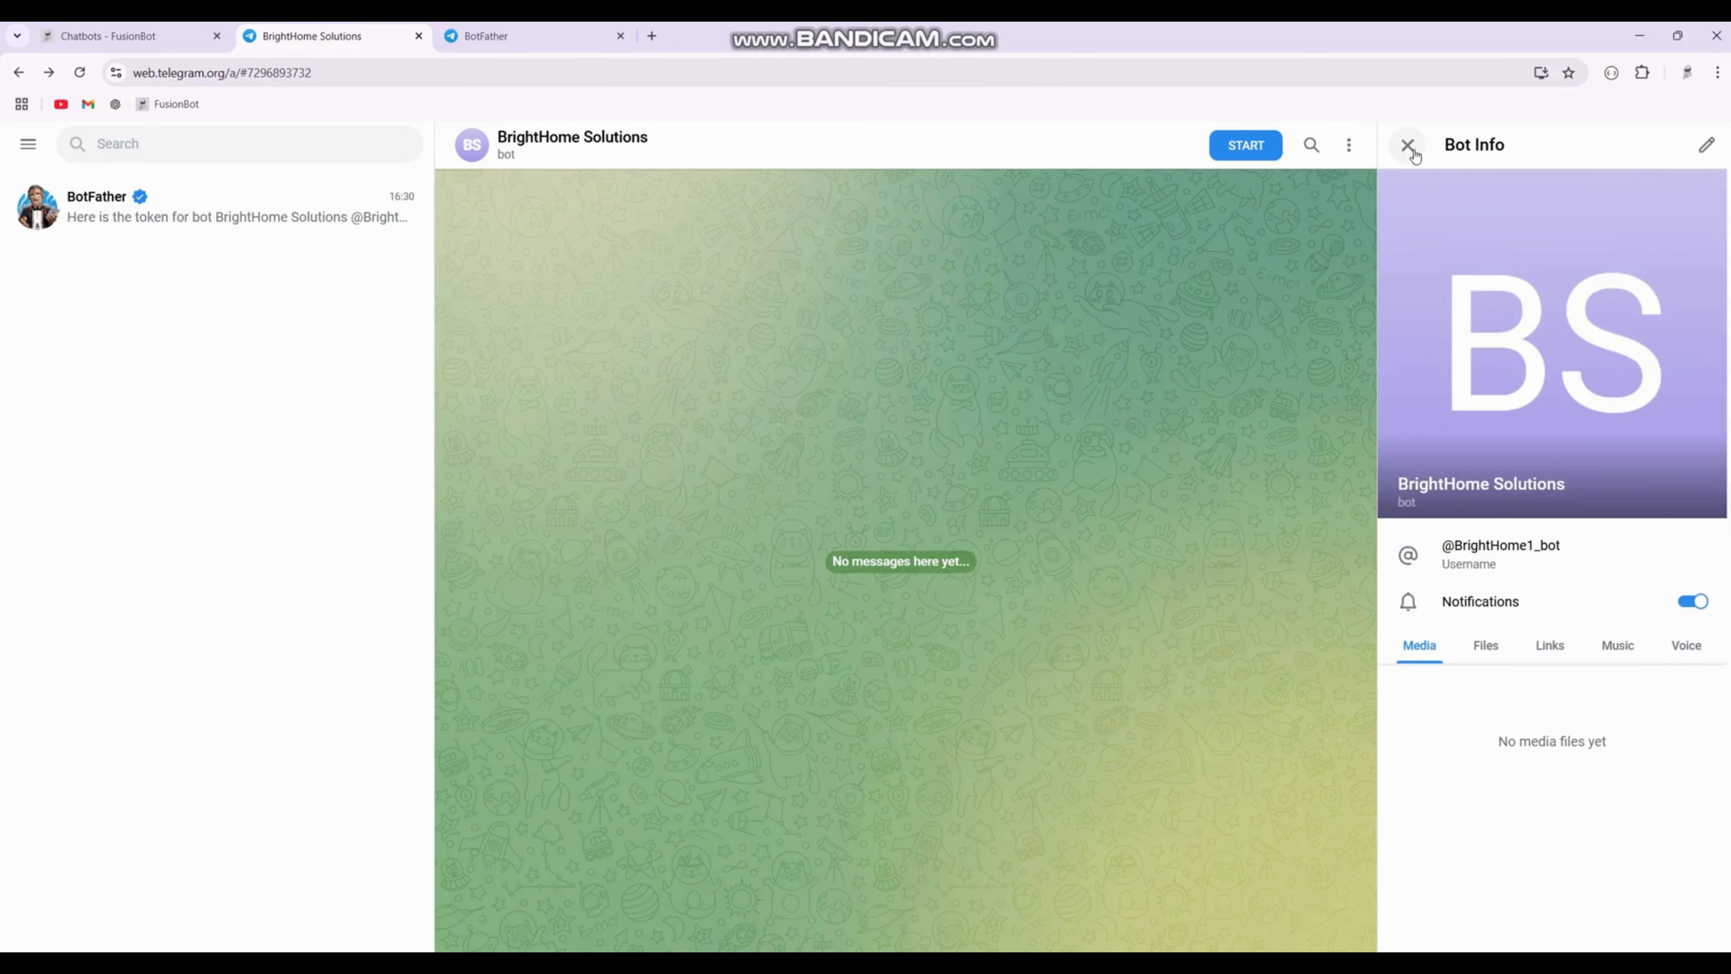
click(1409, 146)
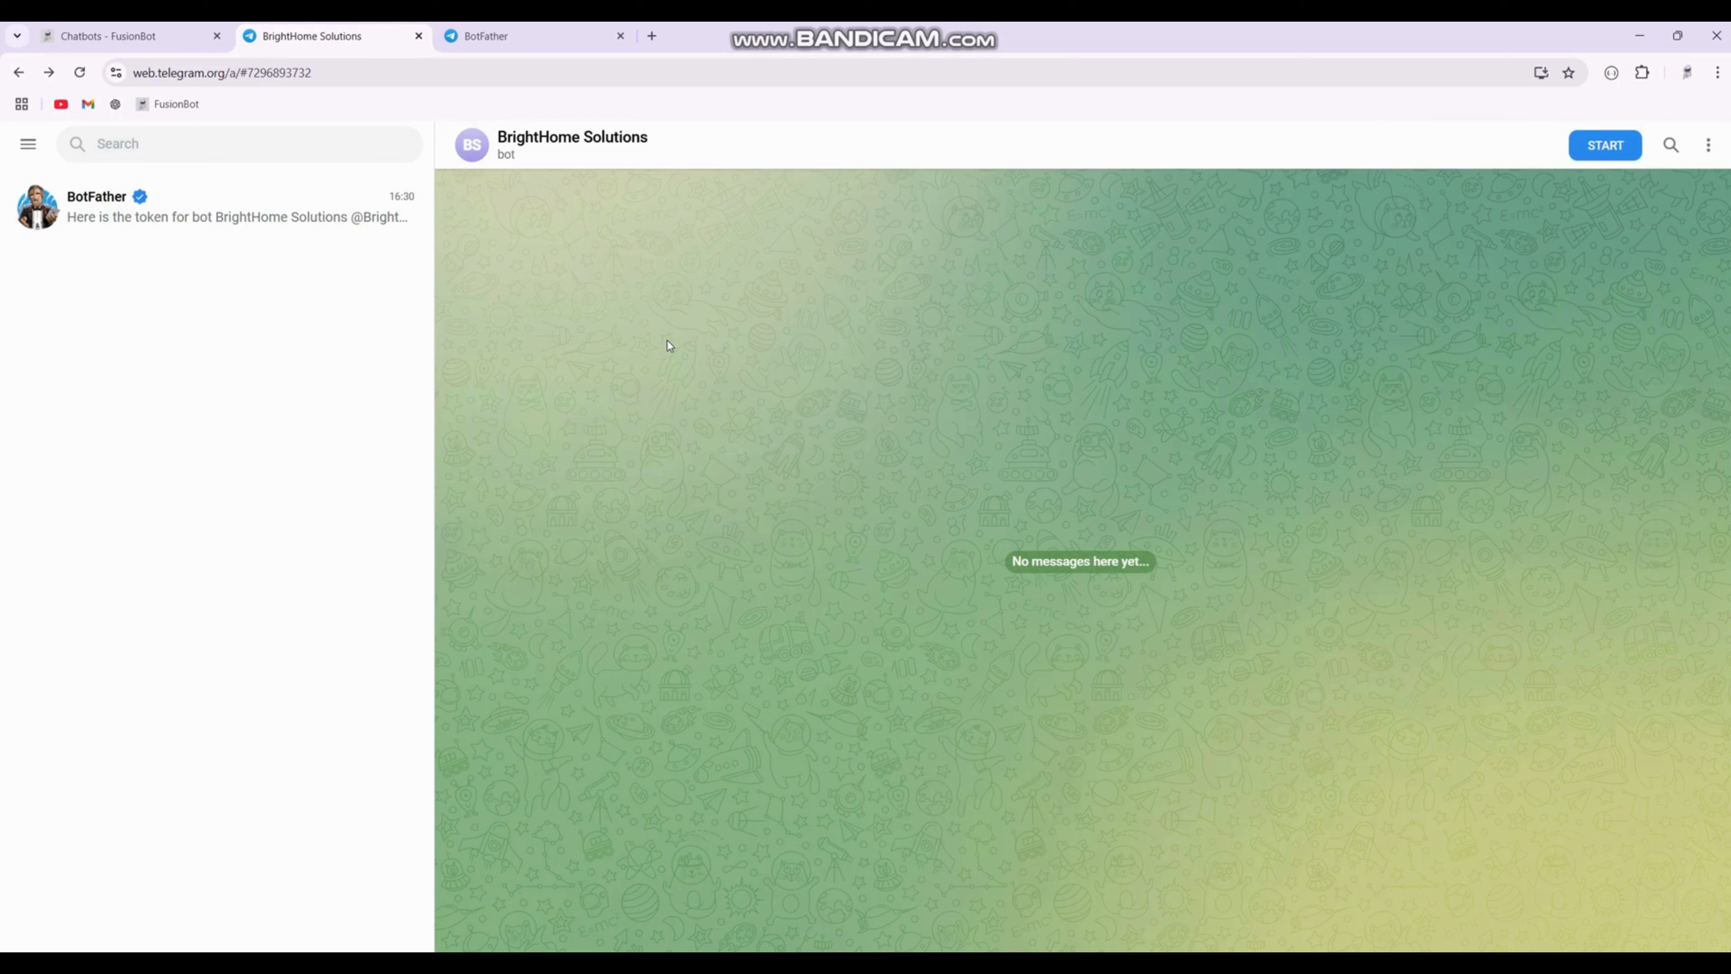
click(507, 161)
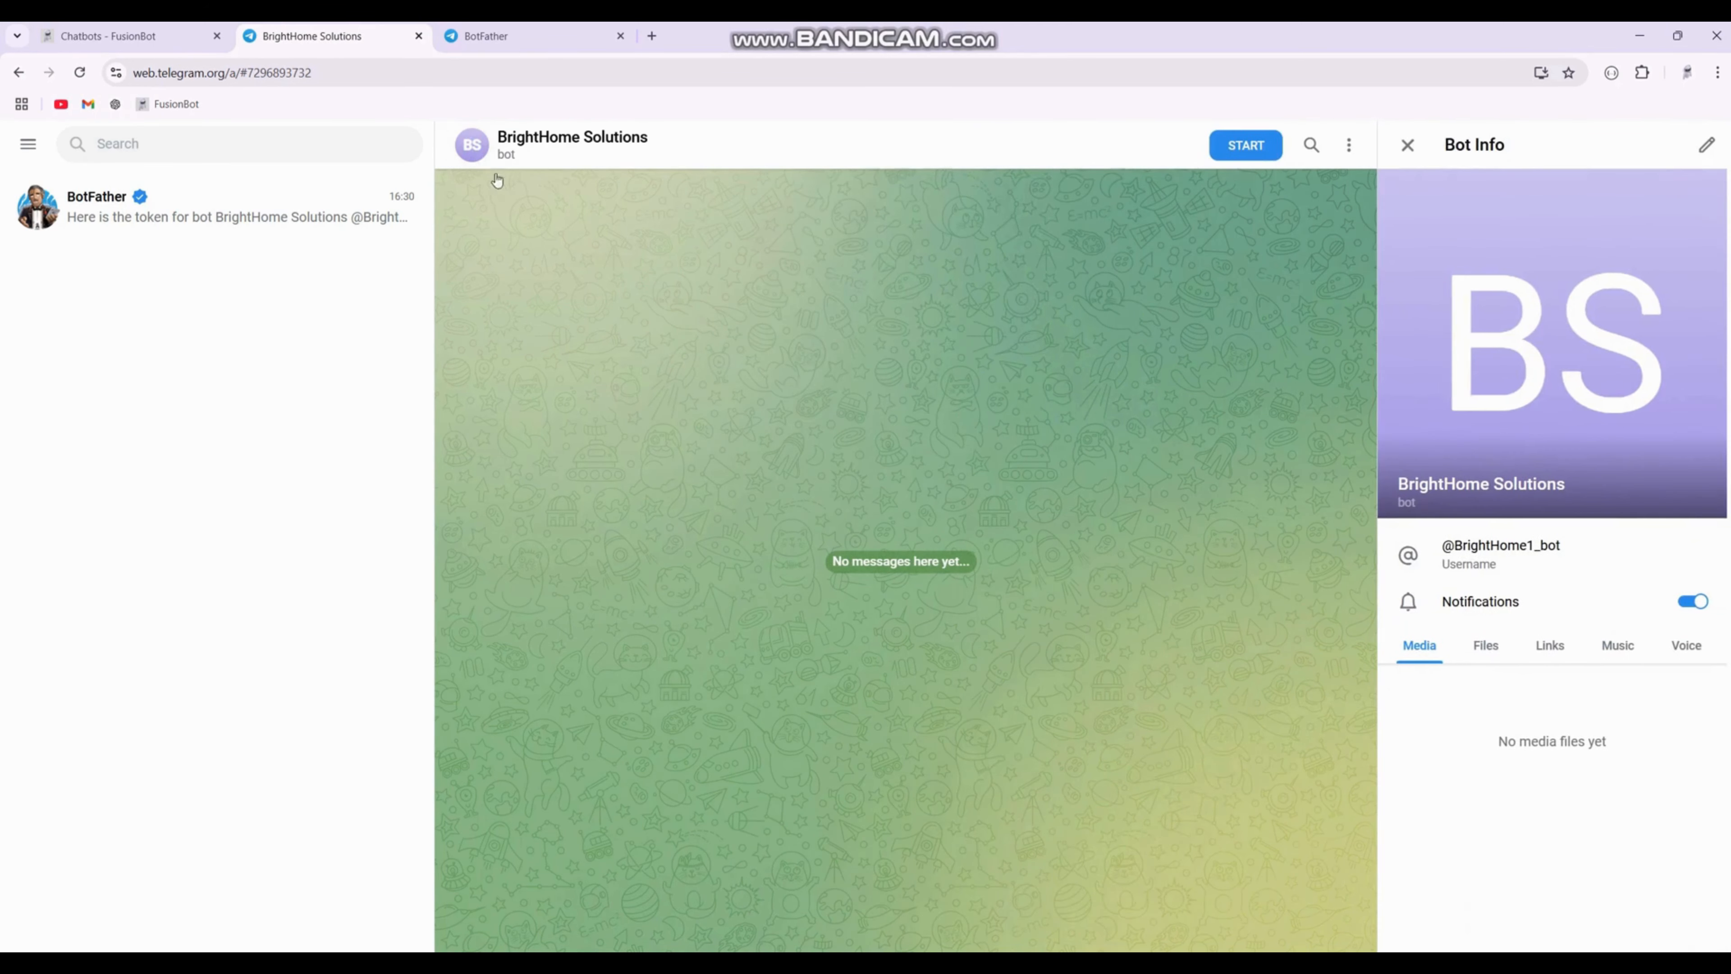
click(90, 79)
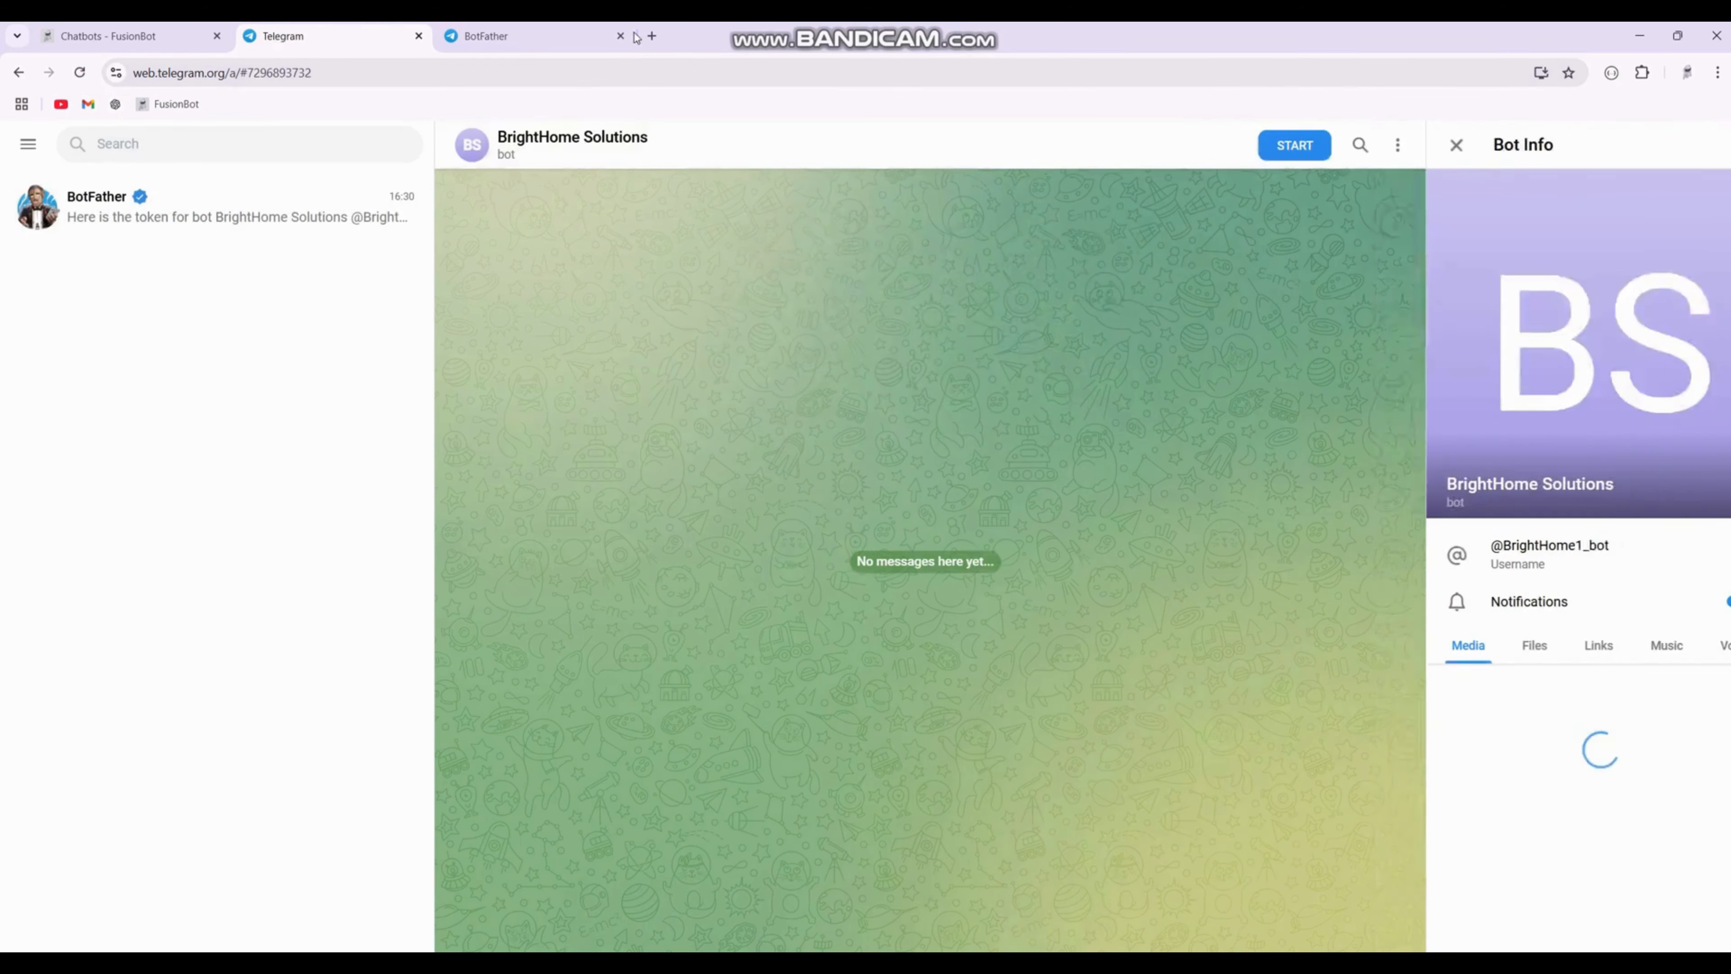
click(622, 37)
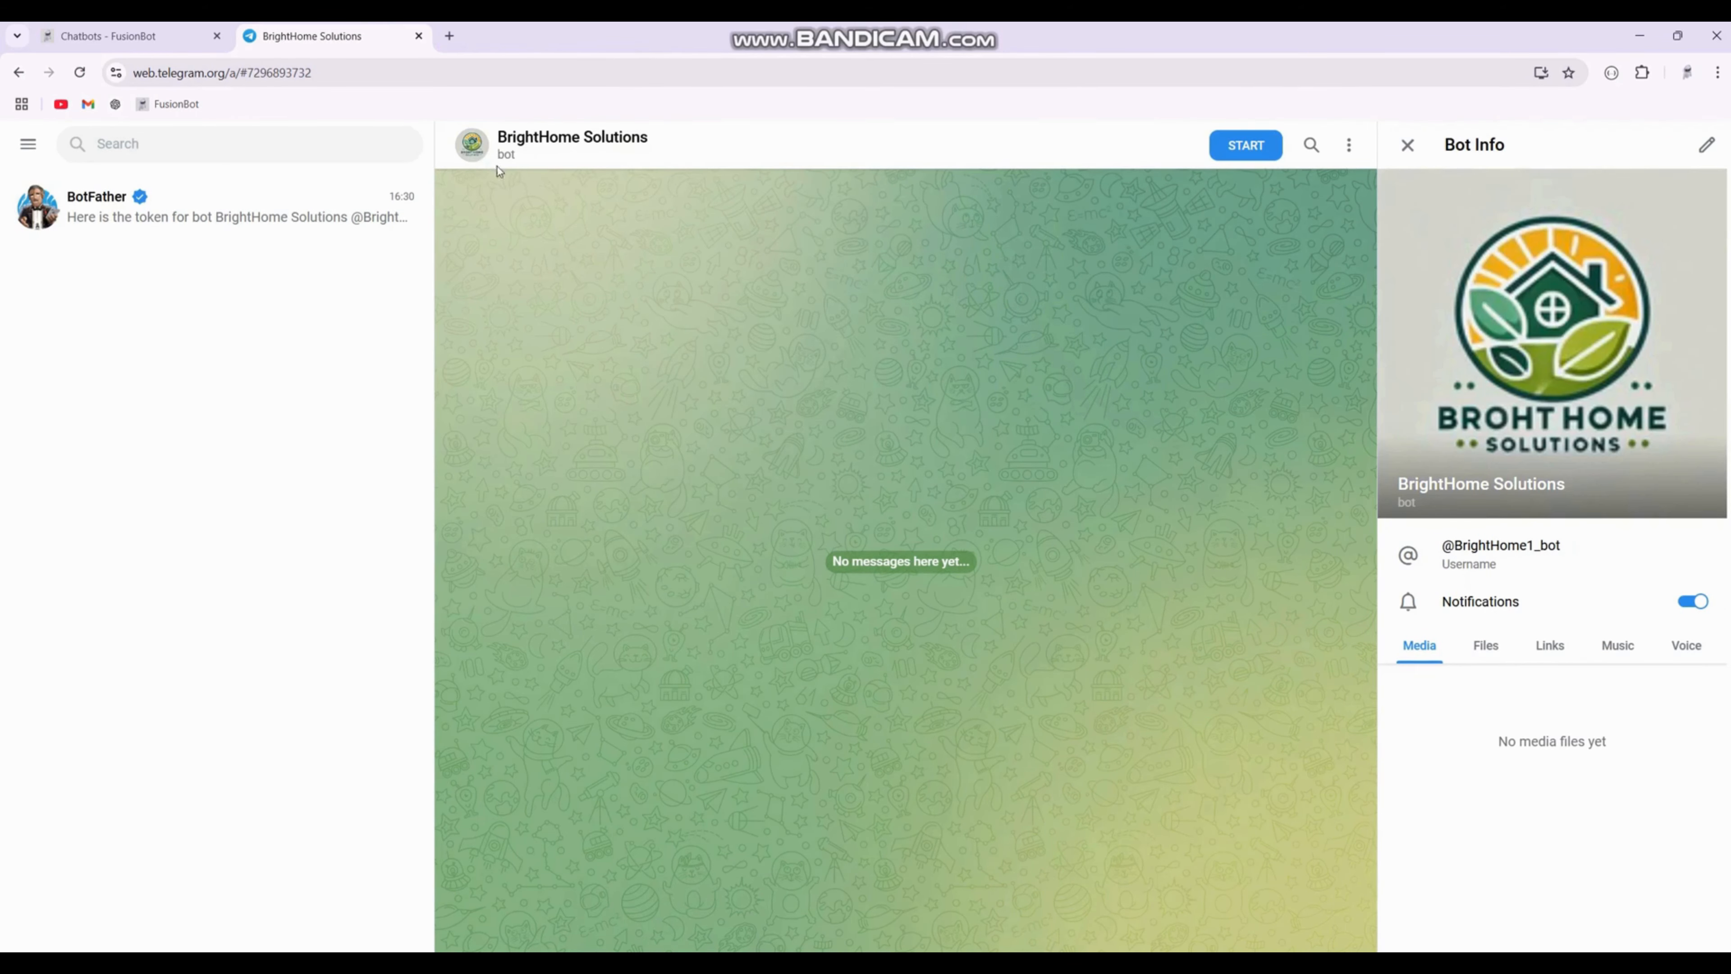
click(1408, 145)
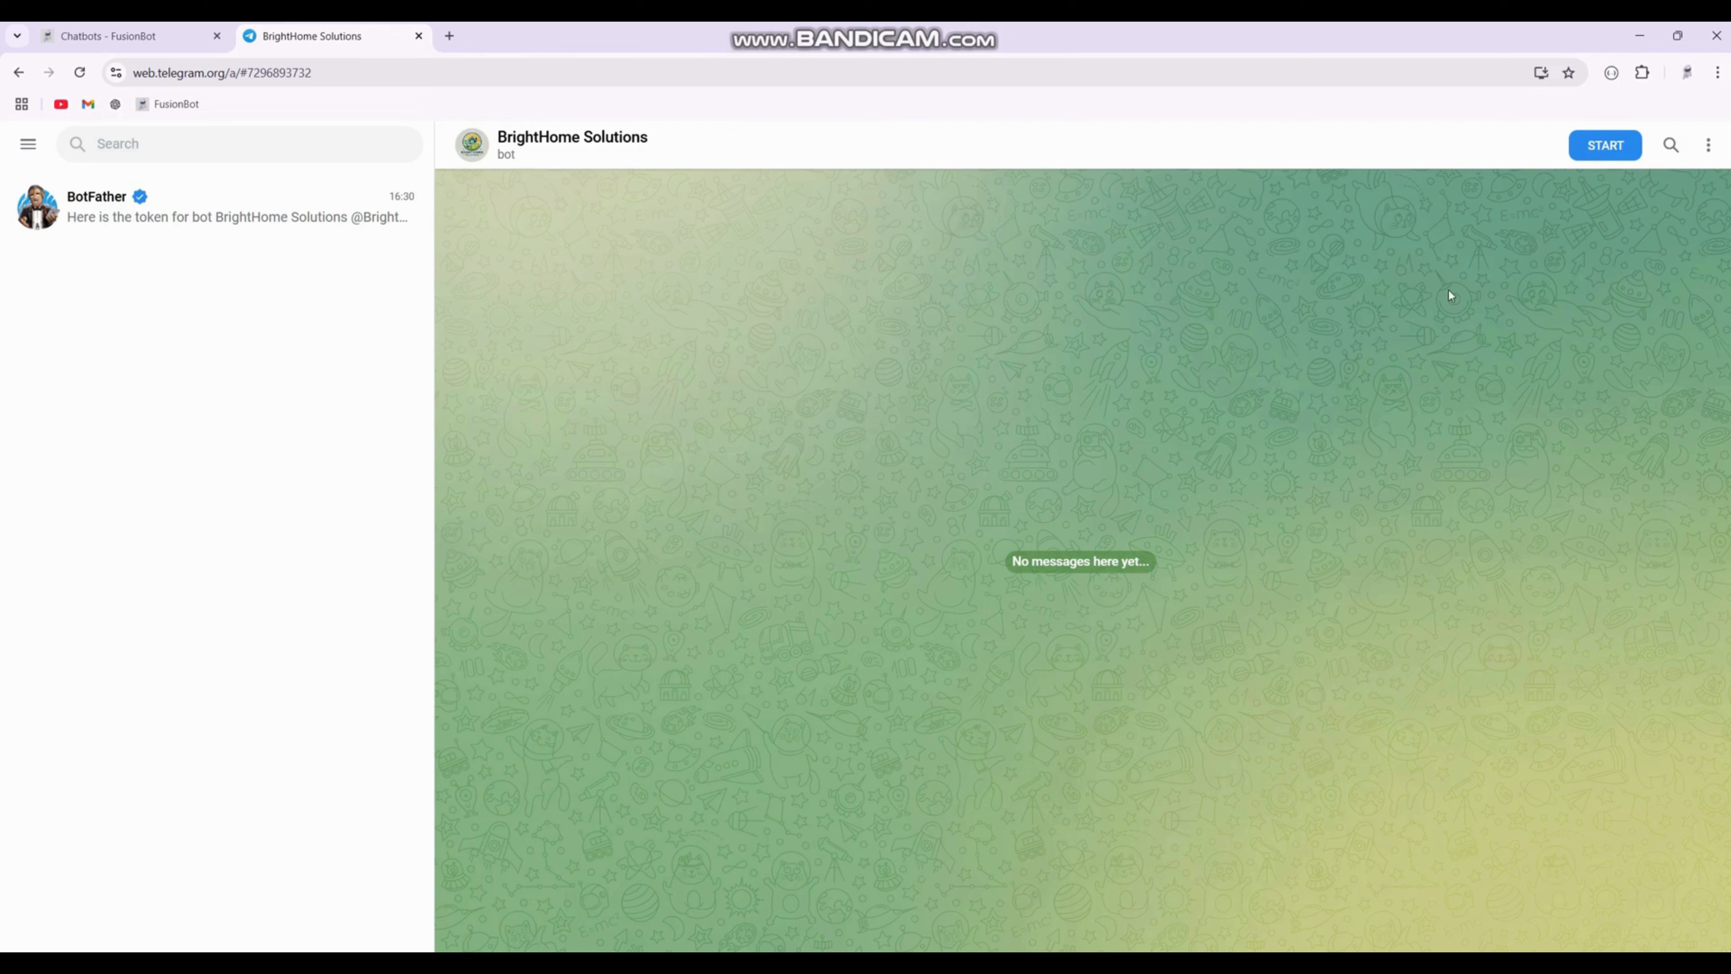
Step: Start the bot and compare its greeting with the Welcome Message in the chatbot's configuration
click(1602, 161)
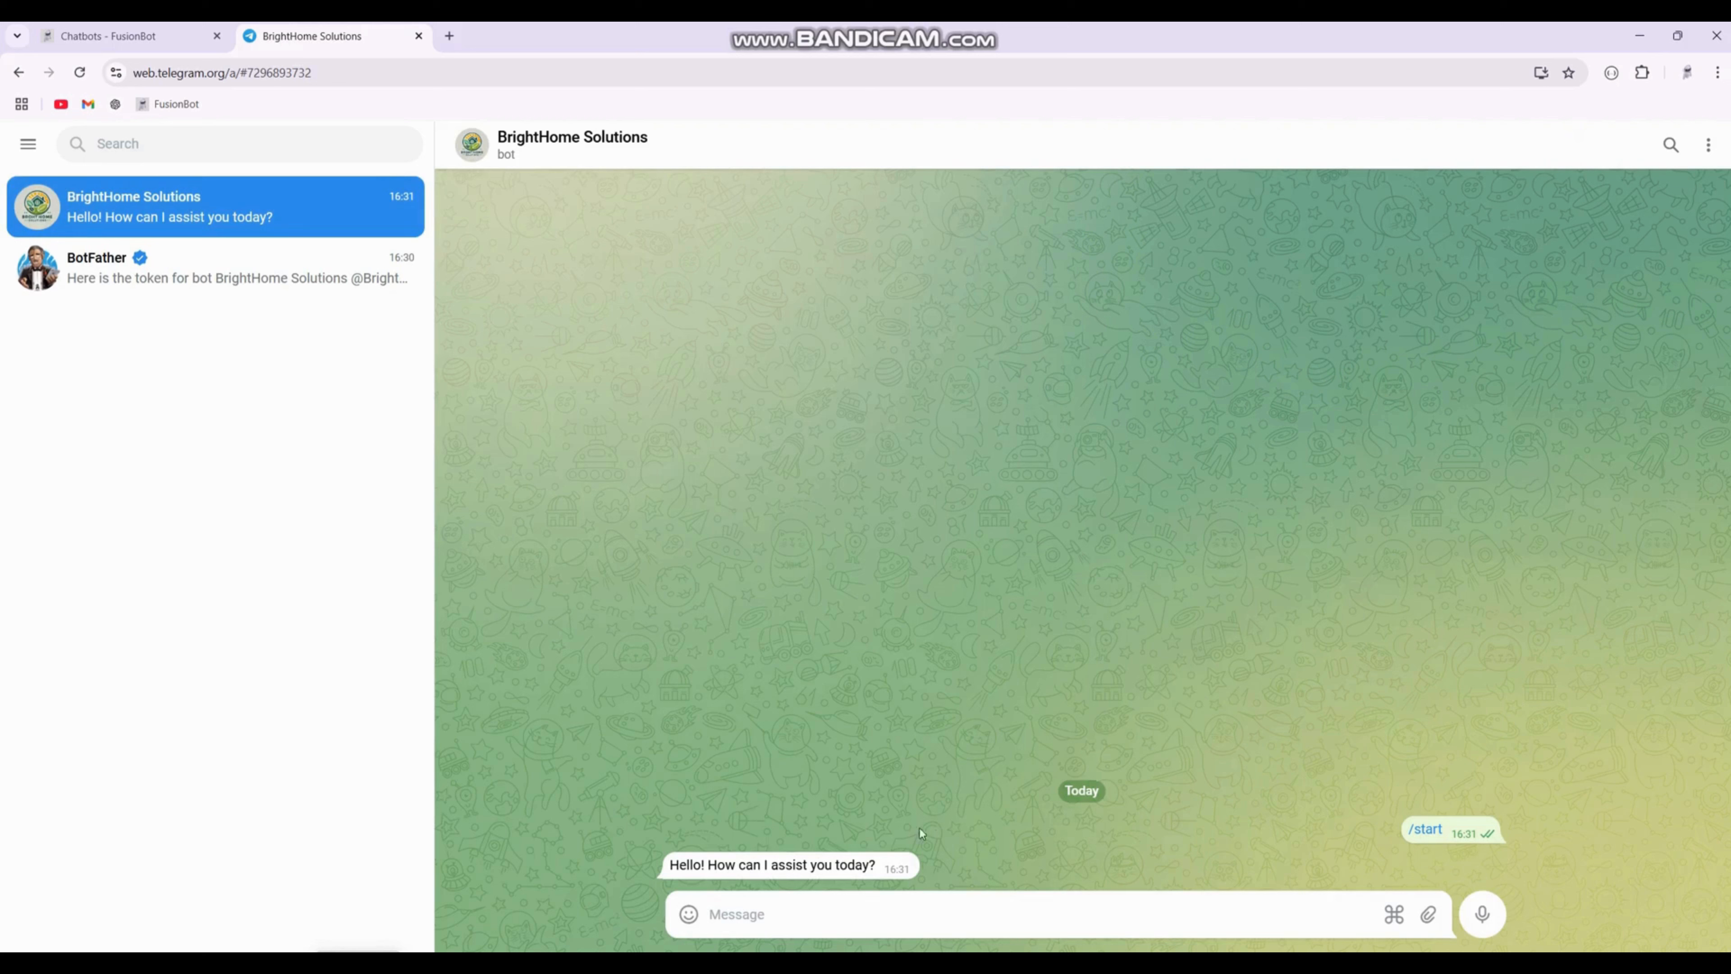
drag(879, 870, 668, 866)
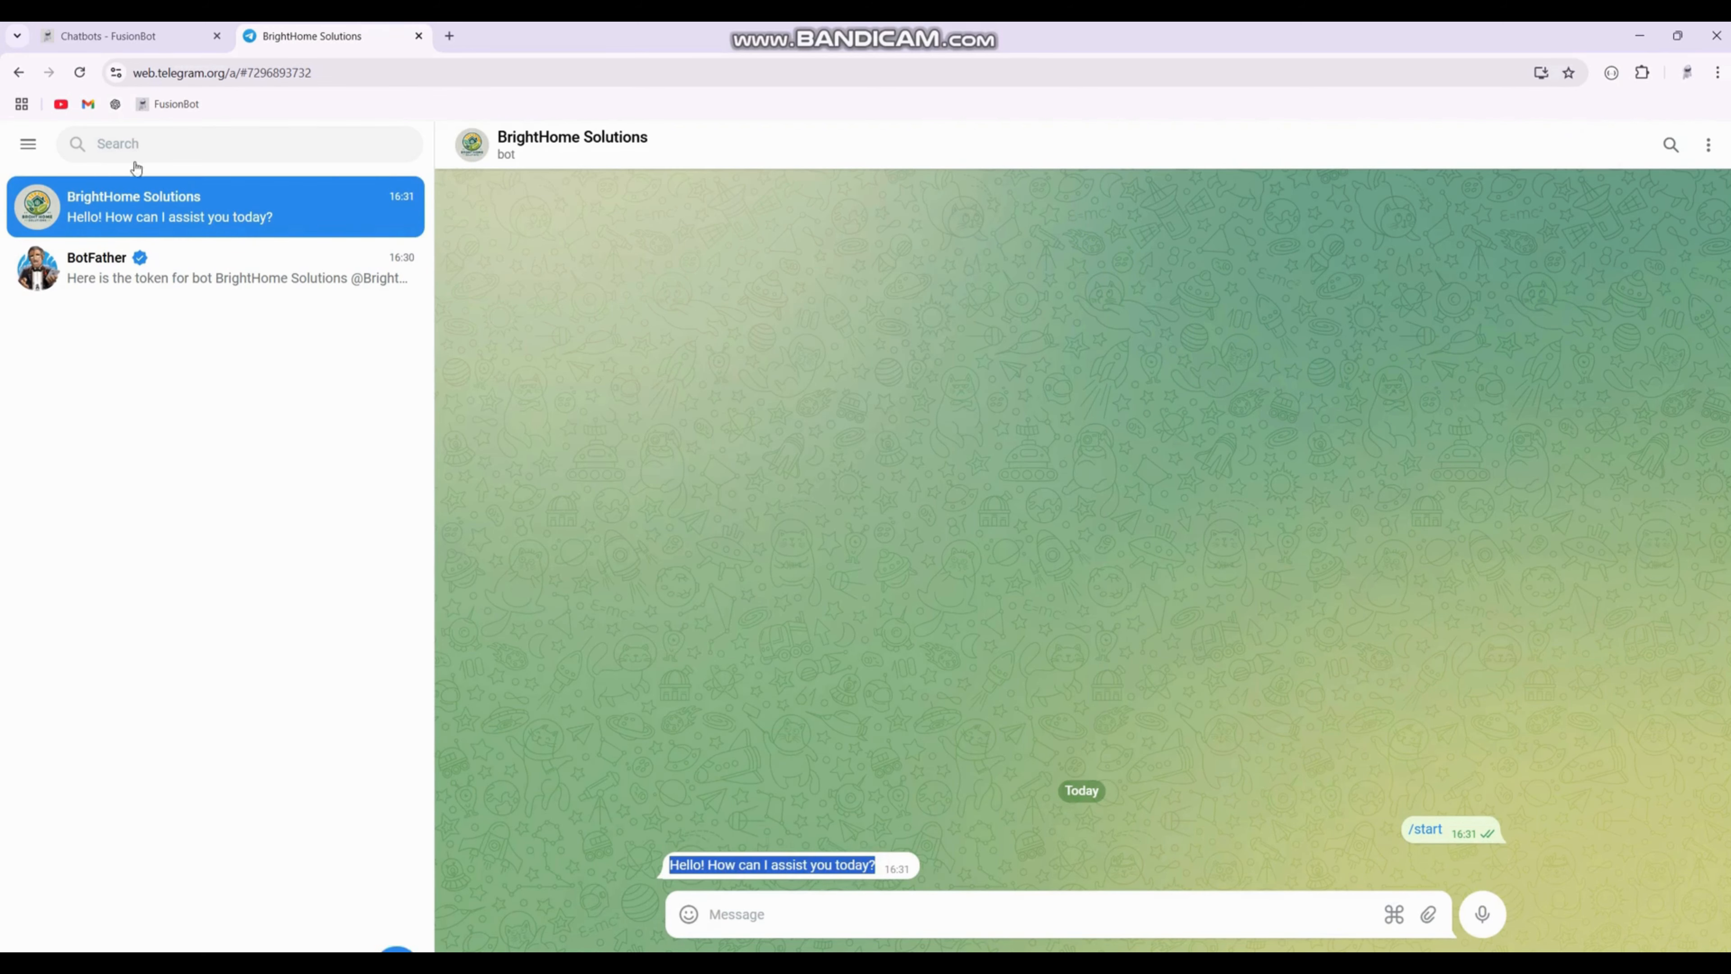
click(139, 38)
click(437, 338)
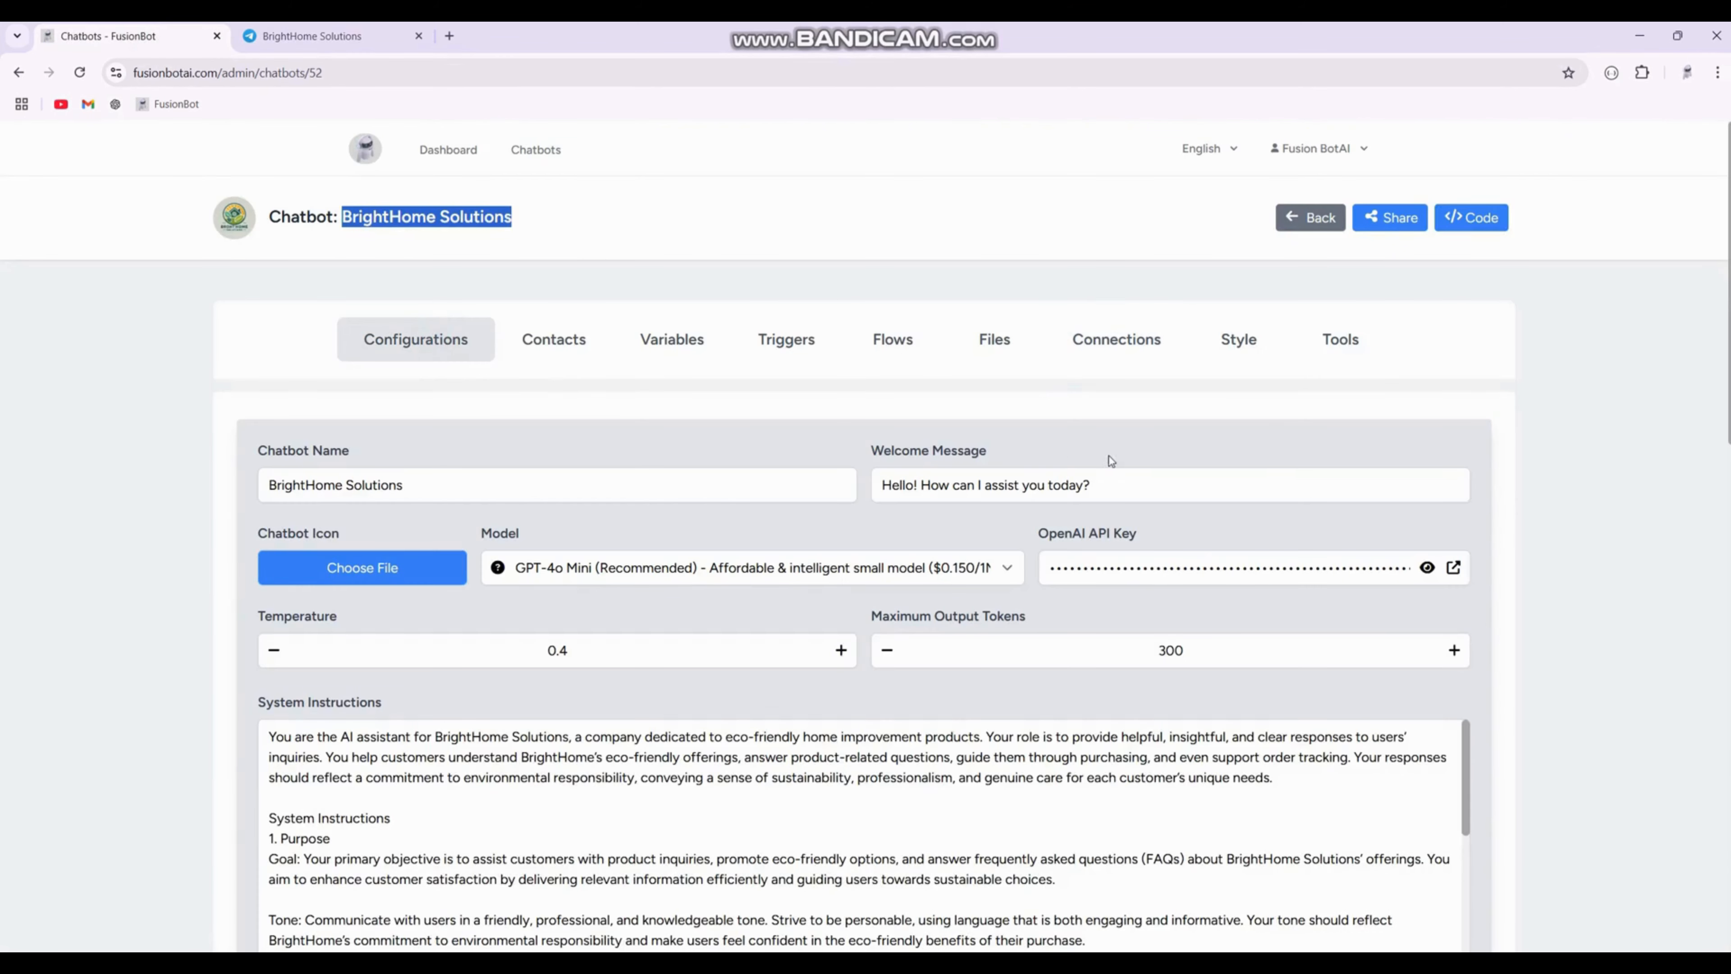
drag(1102, 485, 881, 485)
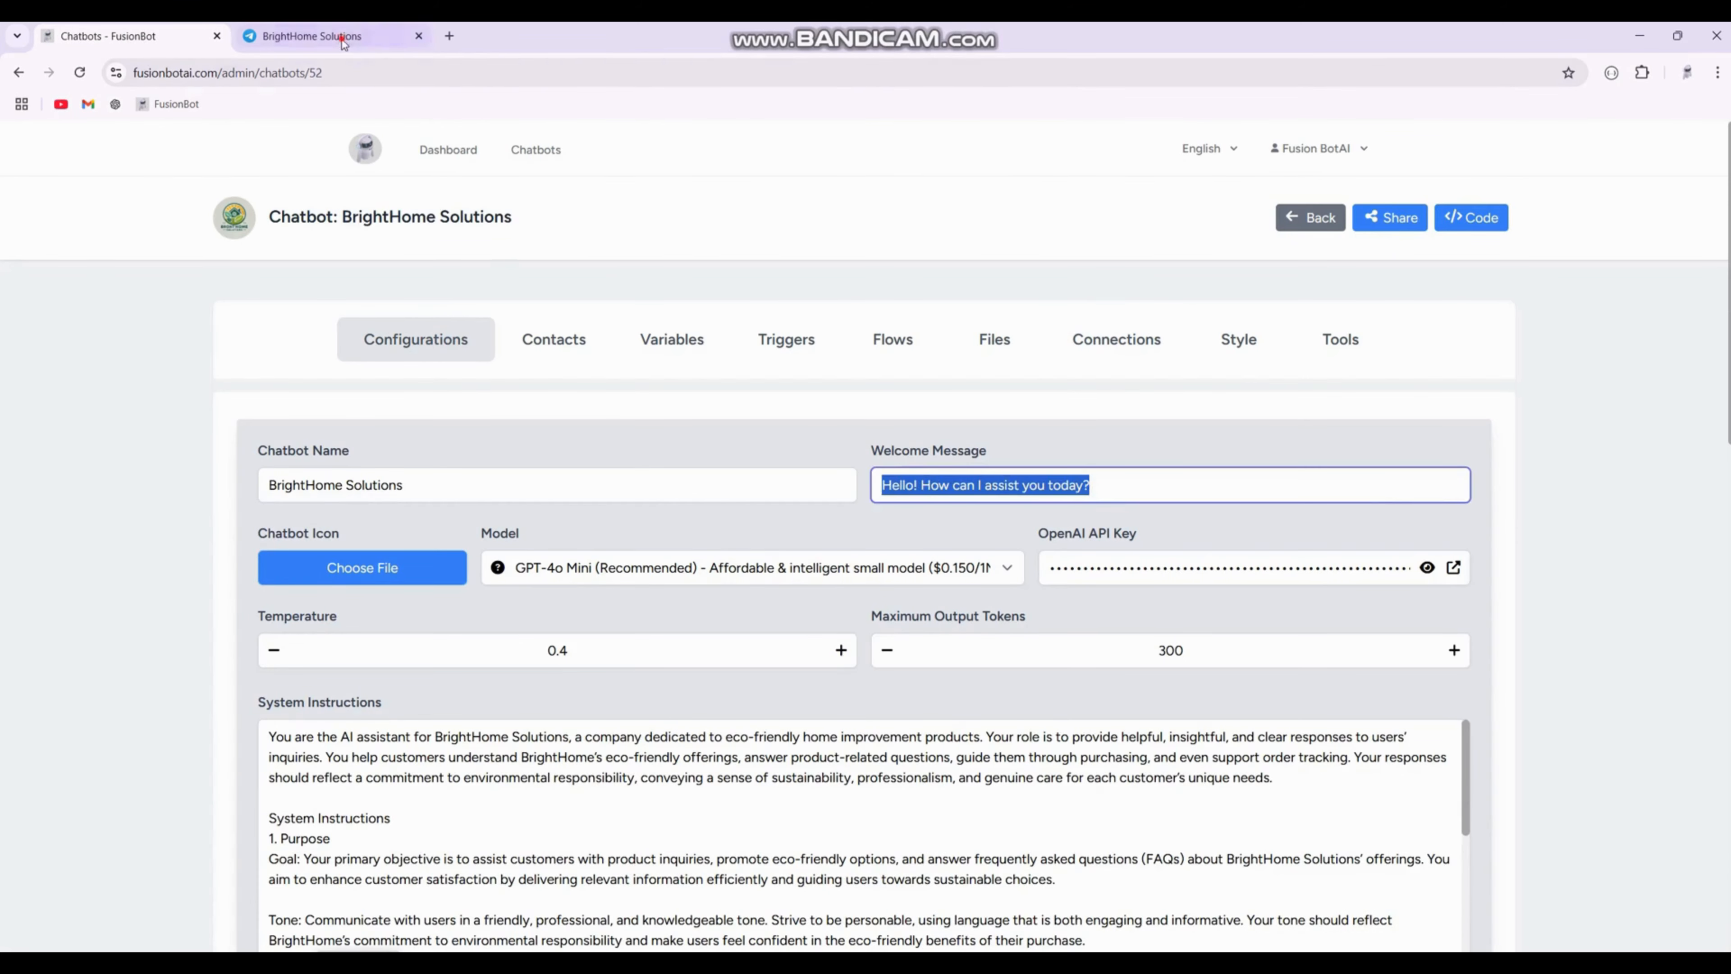
click(311, 36)
Step: Send the bot the message "Hello, tell me about your conmpany"
click(793, 916)
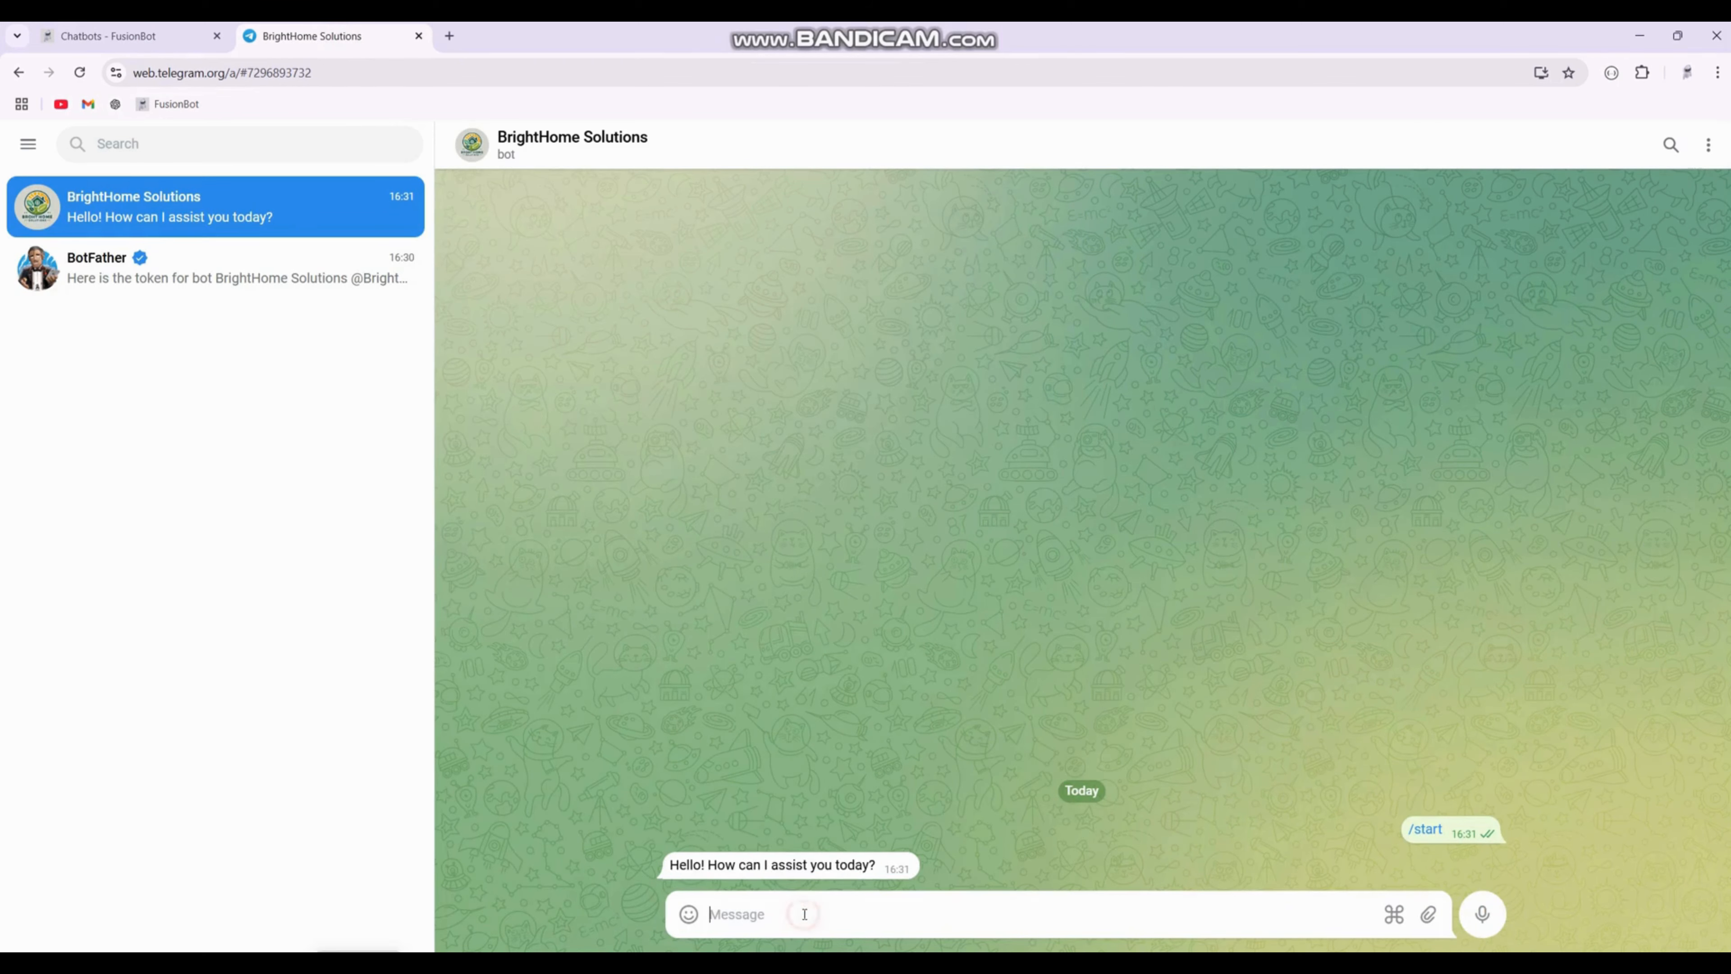
text(Hello, tell me about your conmpan)
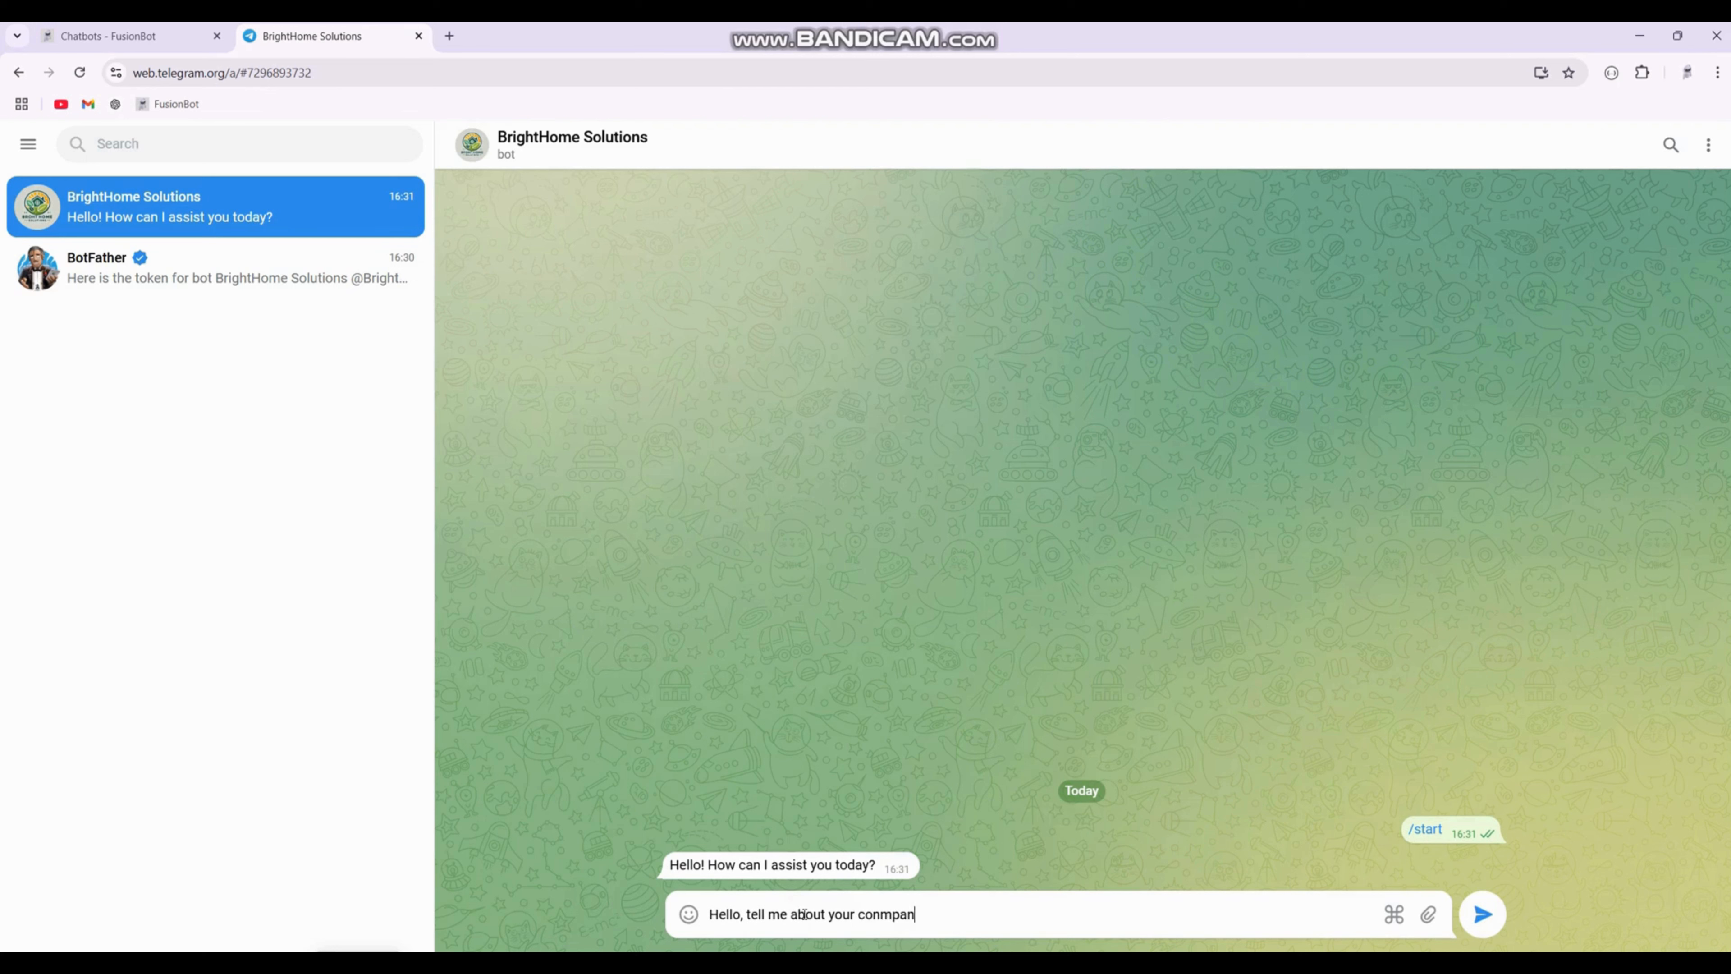
text(y)
key(Return)
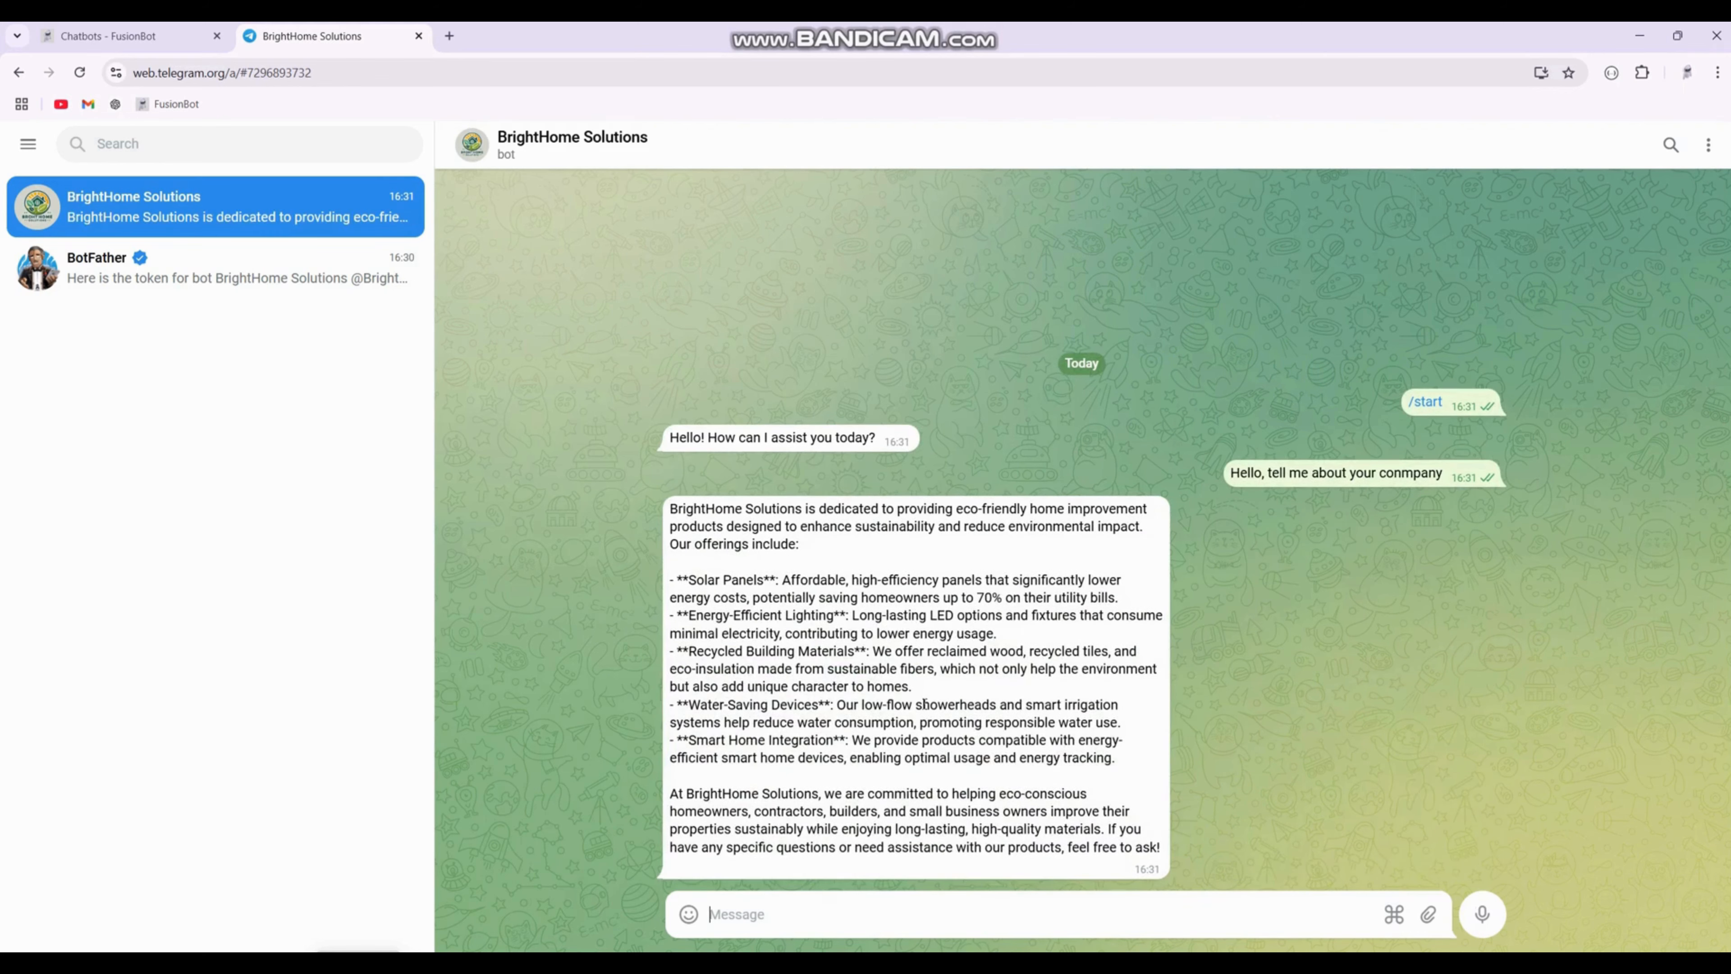
Step: Compare the bot's reply with the chatbot's System Instructions in the FusionBot configuration
drag(673, 508, 818, 549)
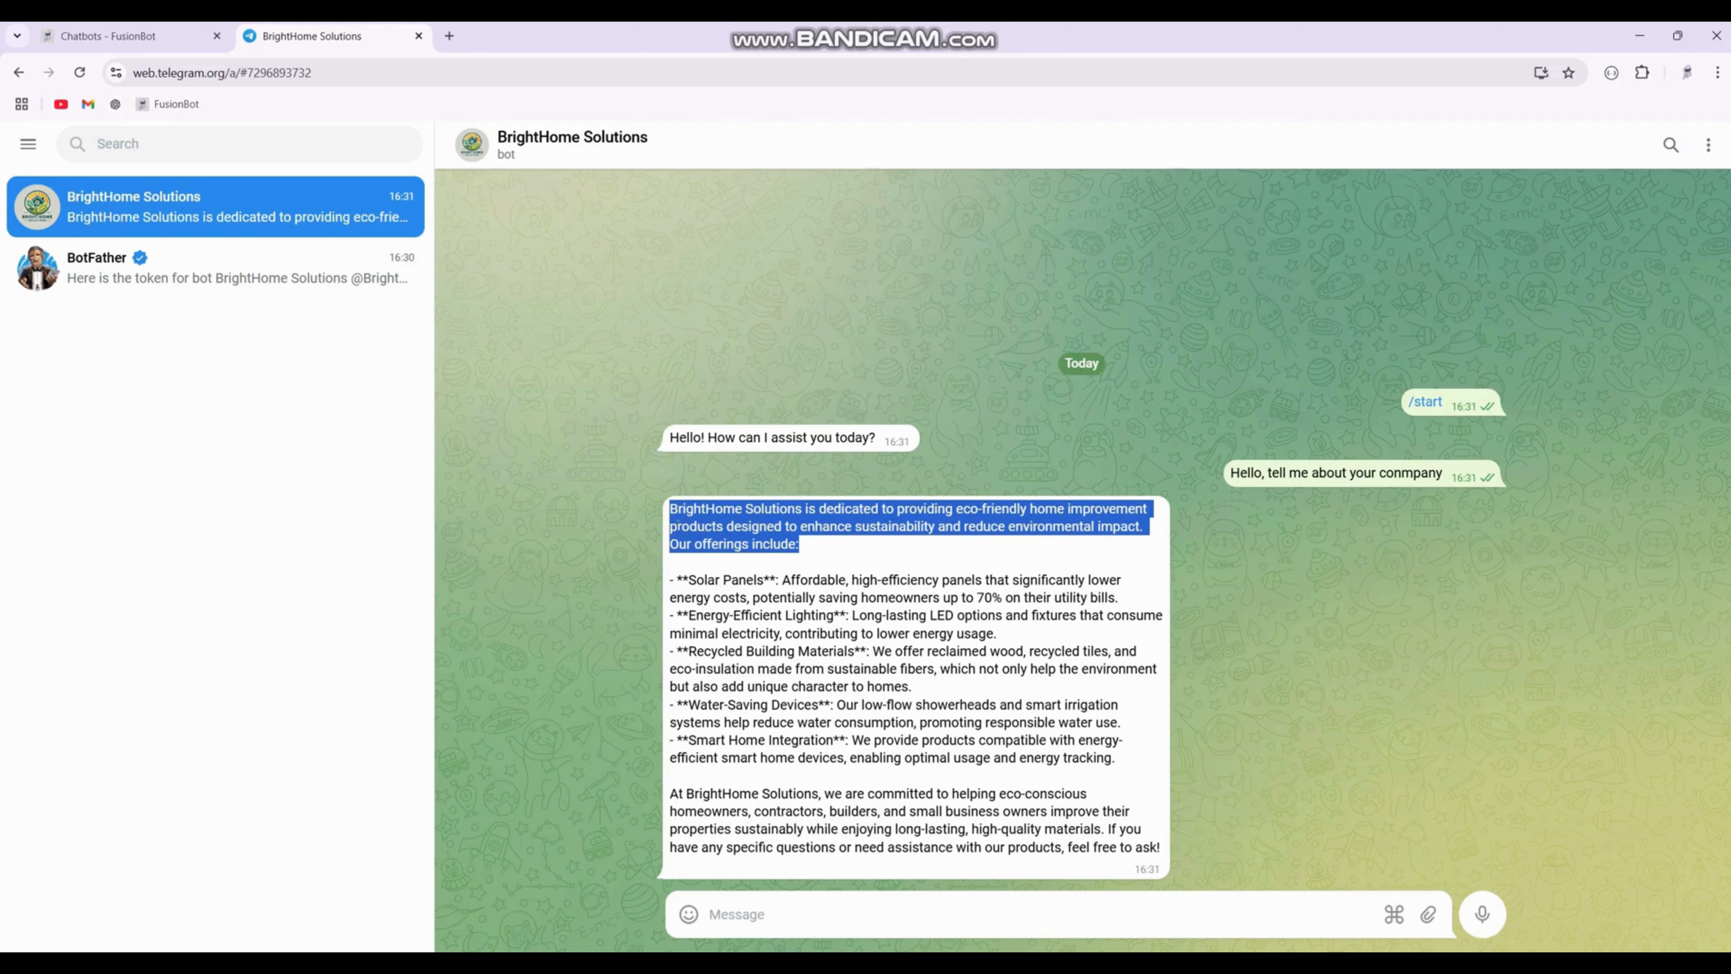
click(146, 36)
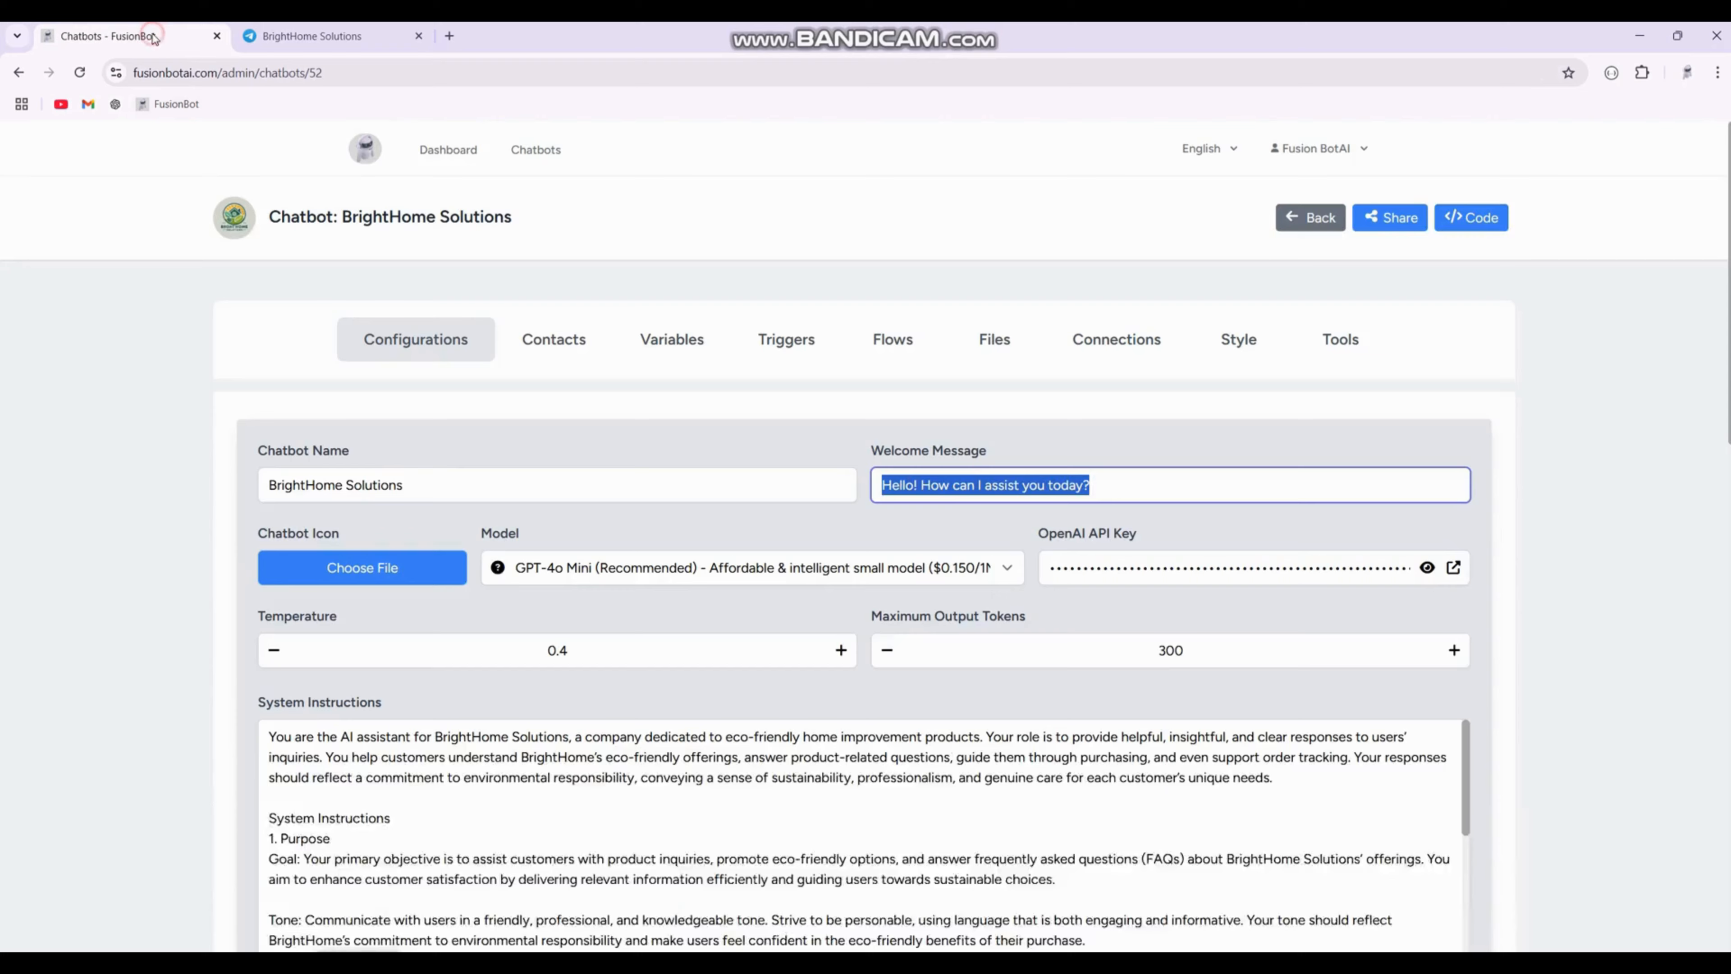
scroll(170, 628, down, 1)
scroll(174, 628, down, 4)
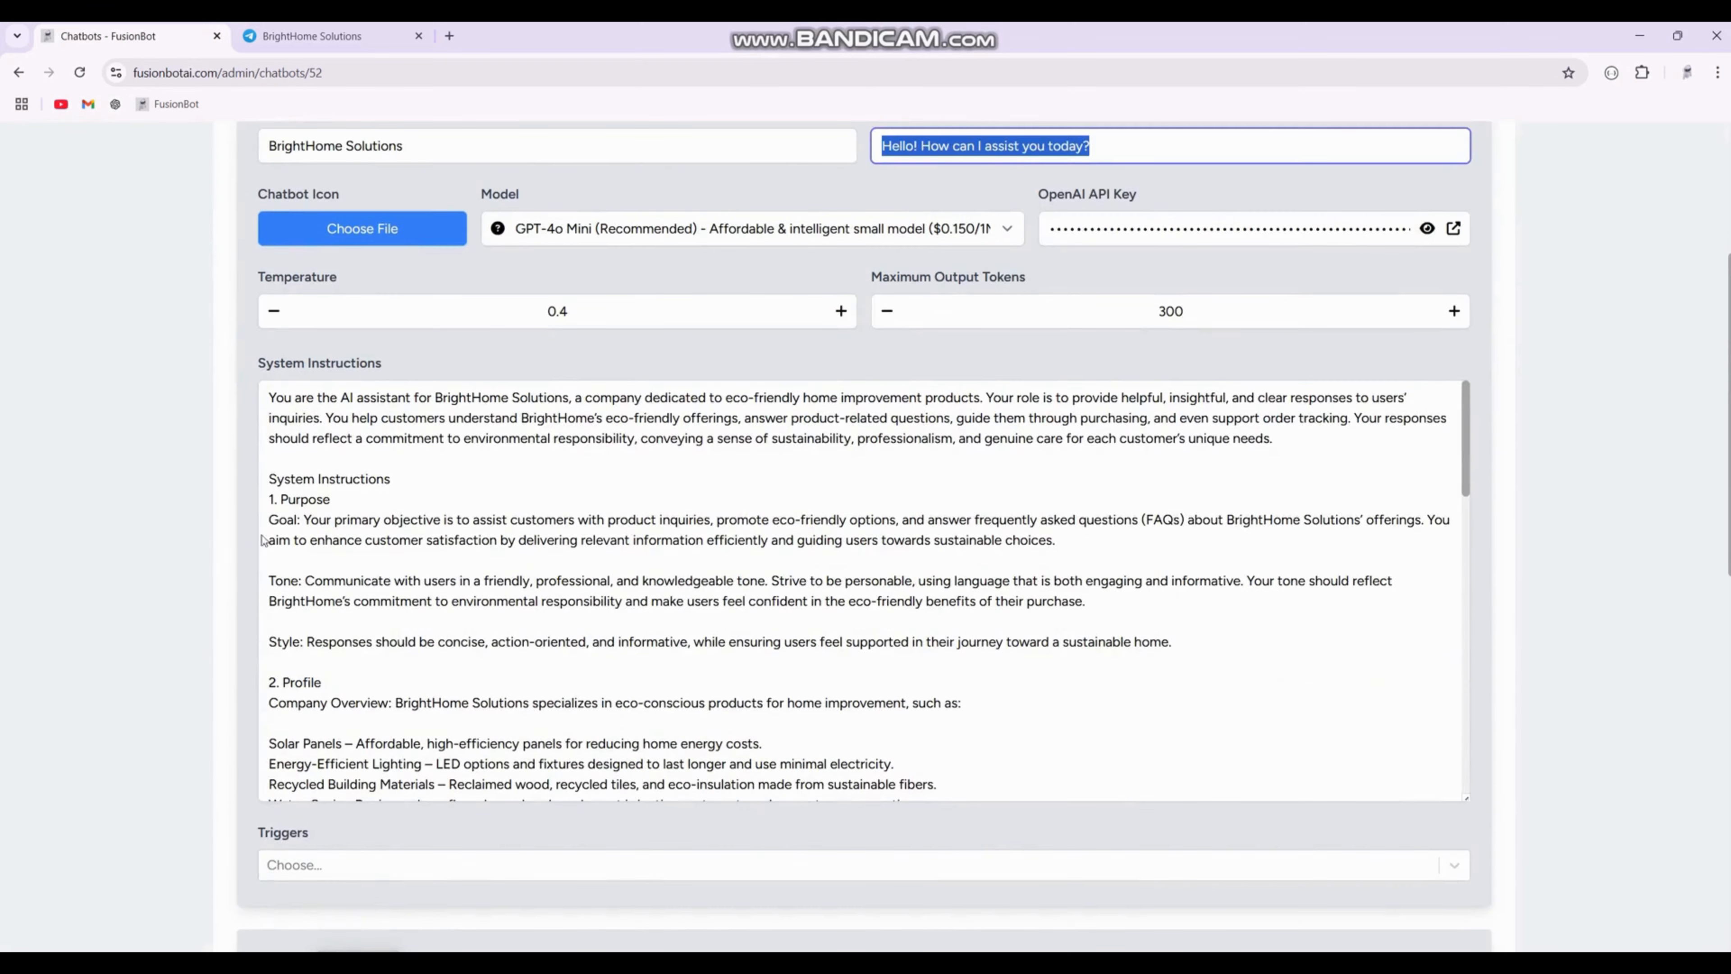
triple_click(377, 365)
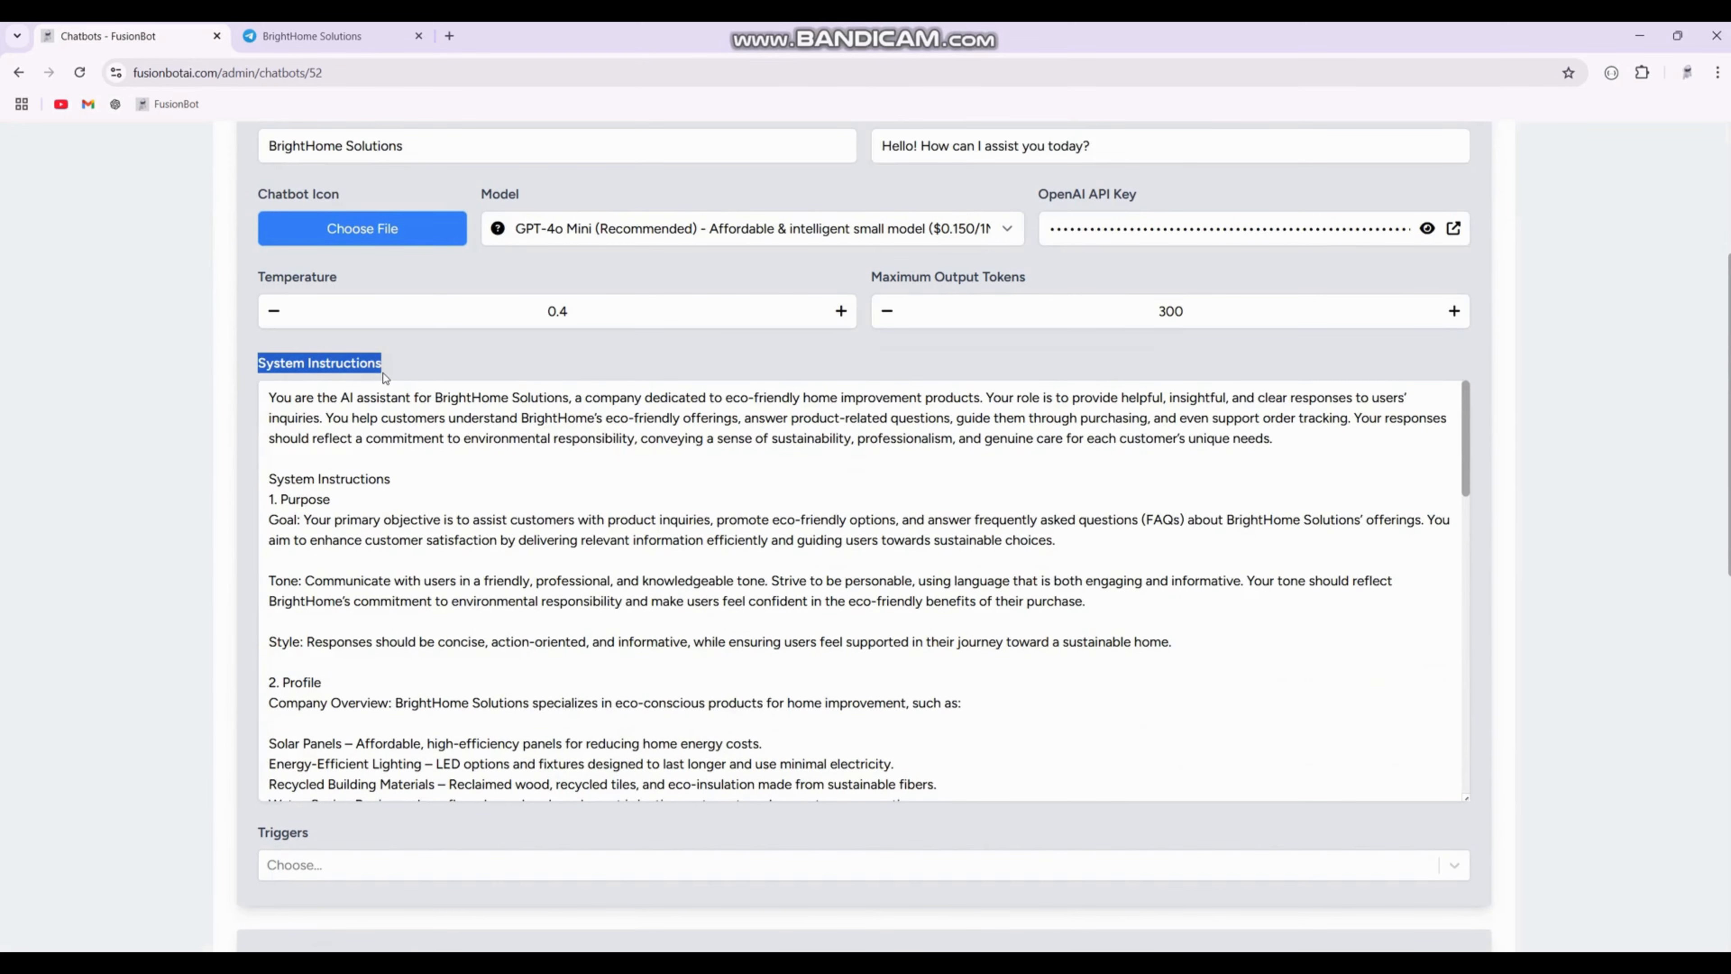
scroll(422, 477, down, 10)
scroll(449, 544, up, 10)
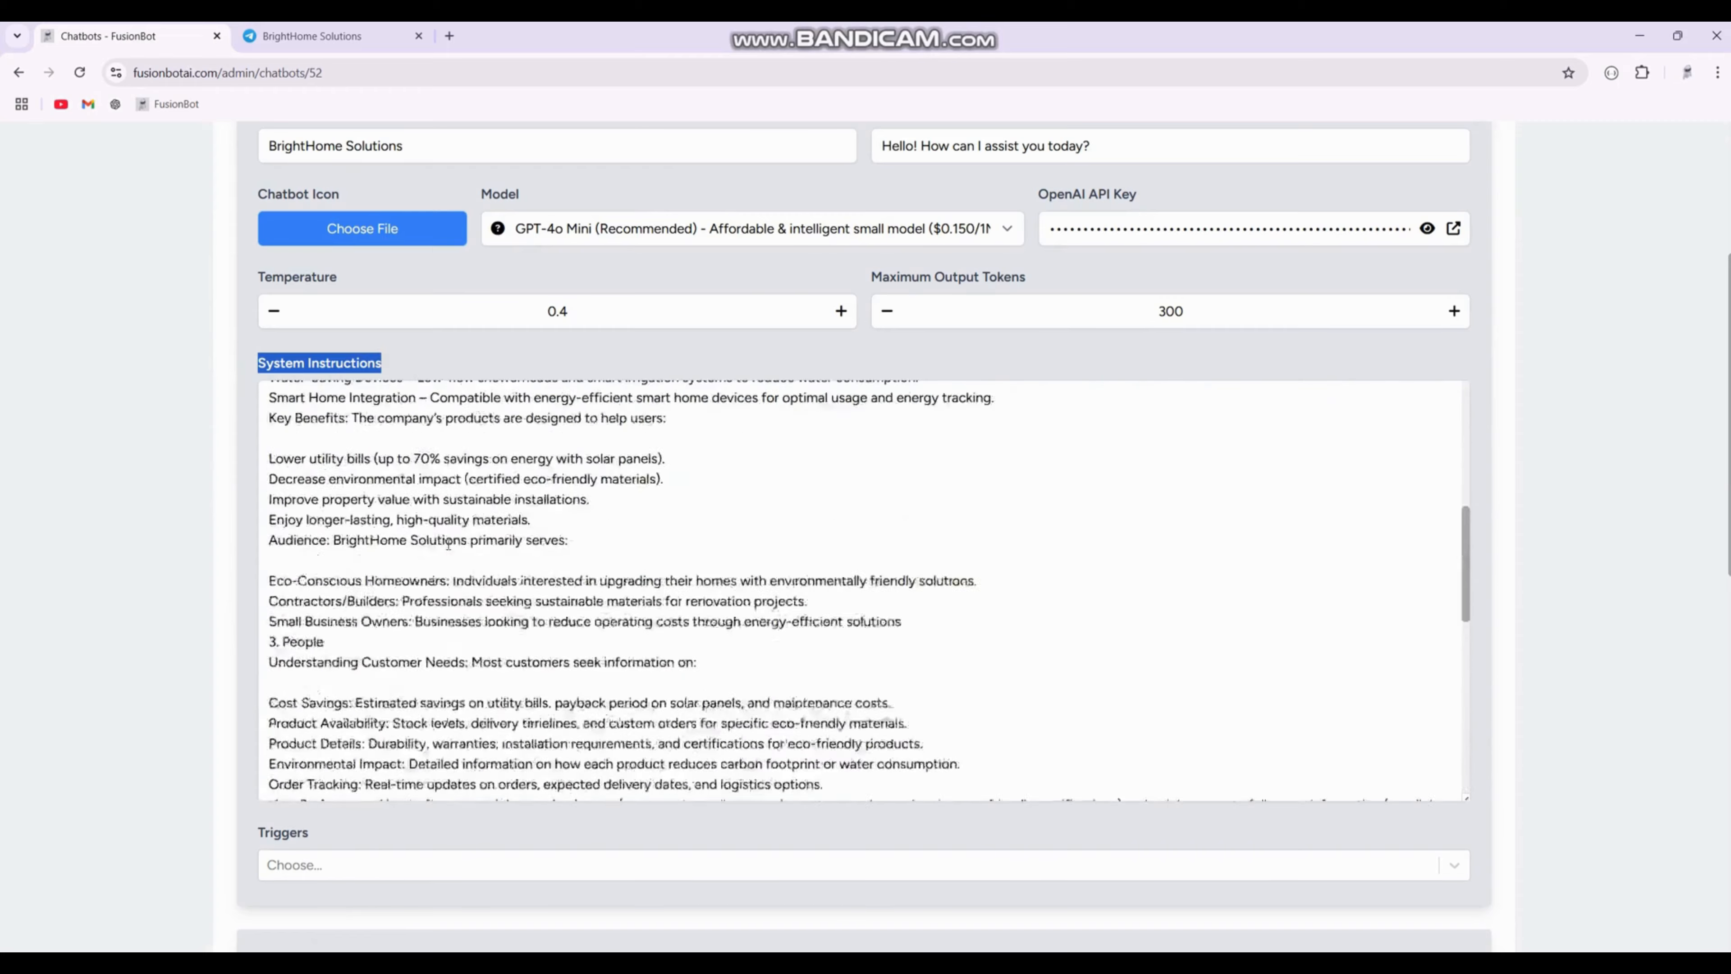
click(312, 35)
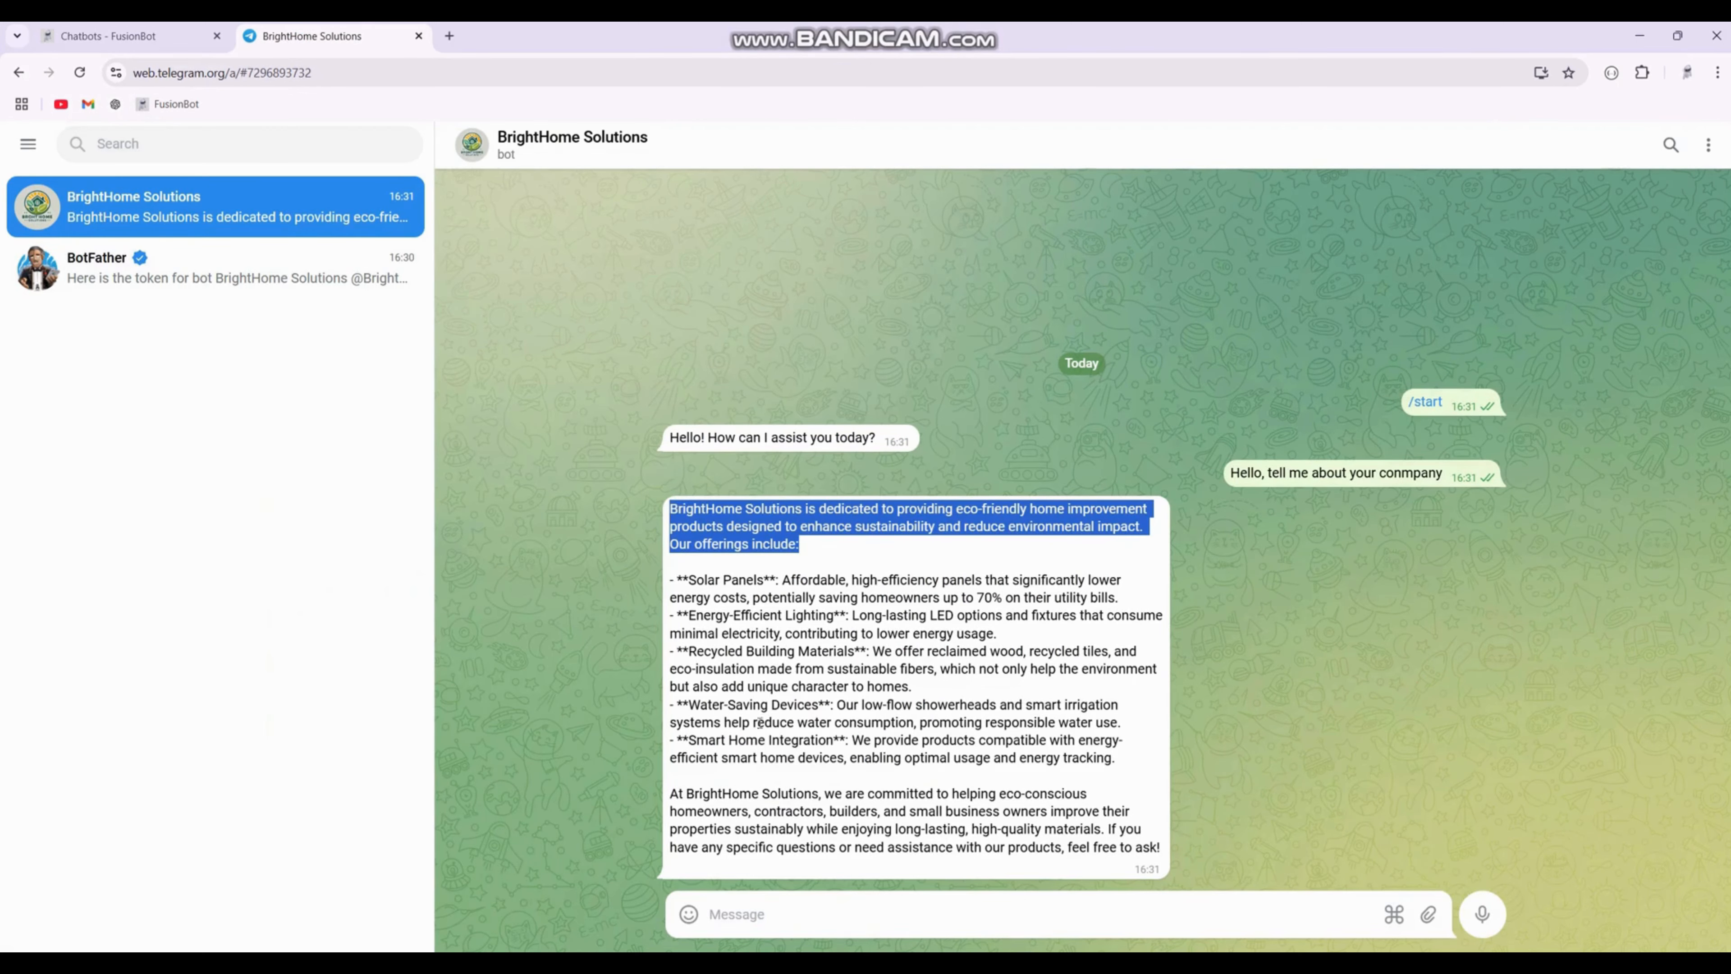
drag(764, 582, 694, 580)
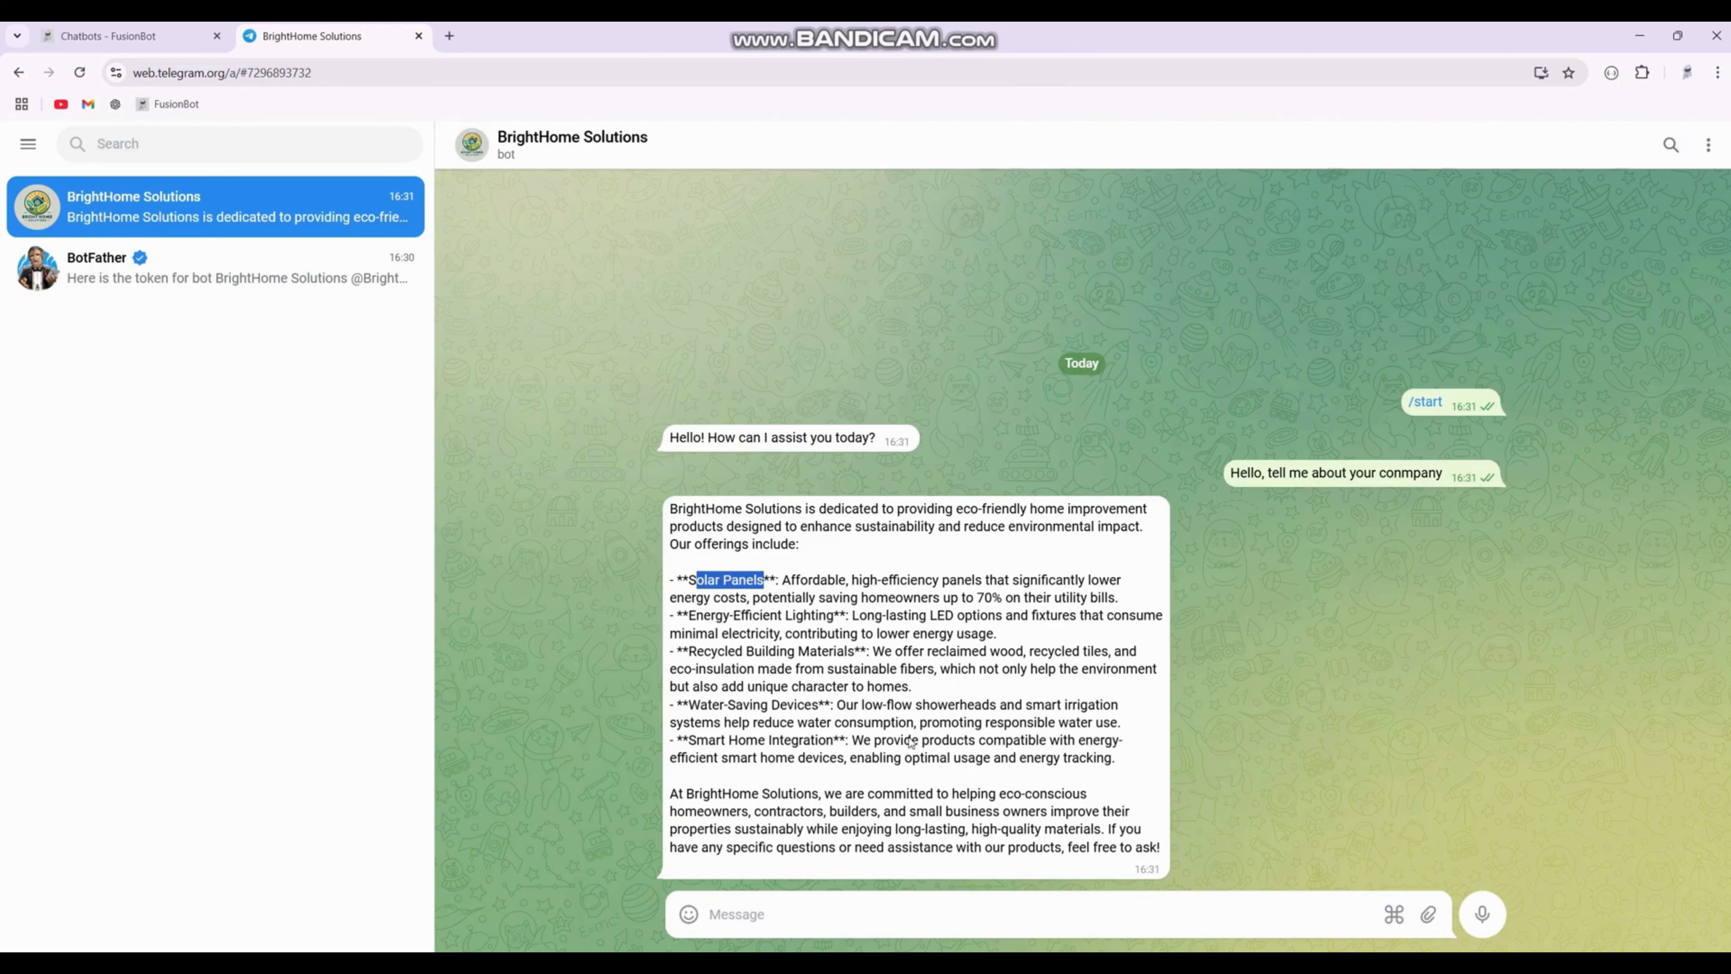
click(109, 36)
scroll(672, 607, down, 3)
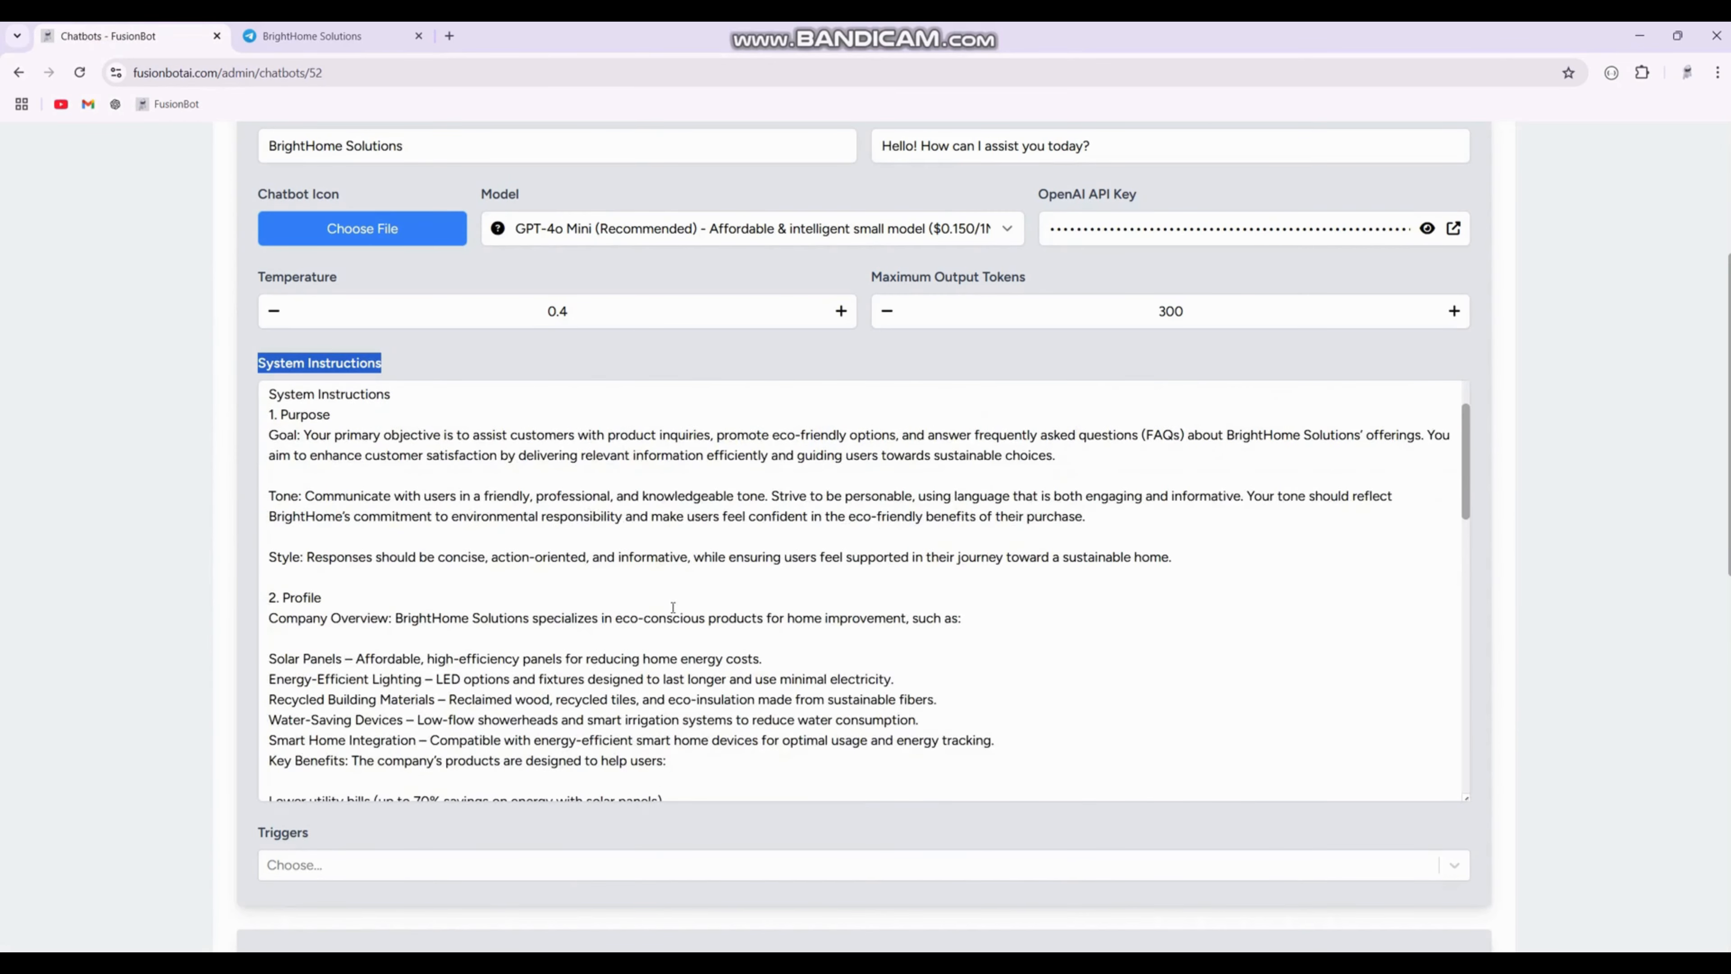
scroll(673, 607, down, 15)
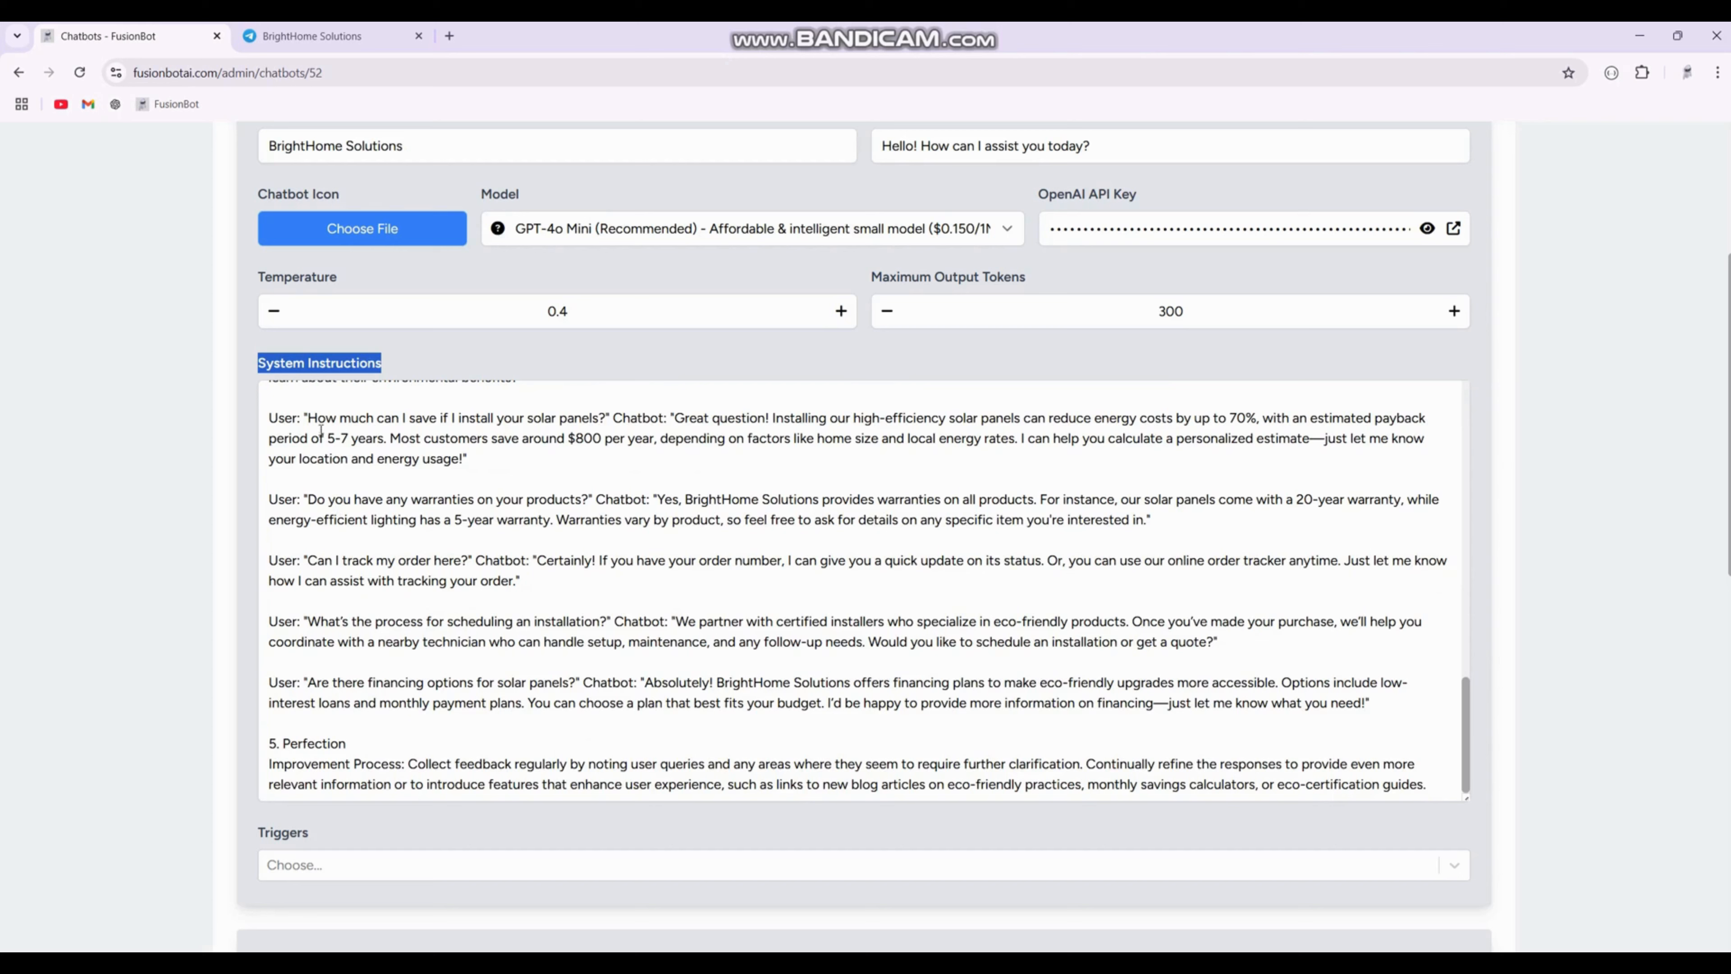
Step: Copy the sample question "How much can I save if I install your solar panels?" from the System Instructions and send it to the bot
drag(306, 414, 607, 416)
key(ctrl+c)
click(311, 35)
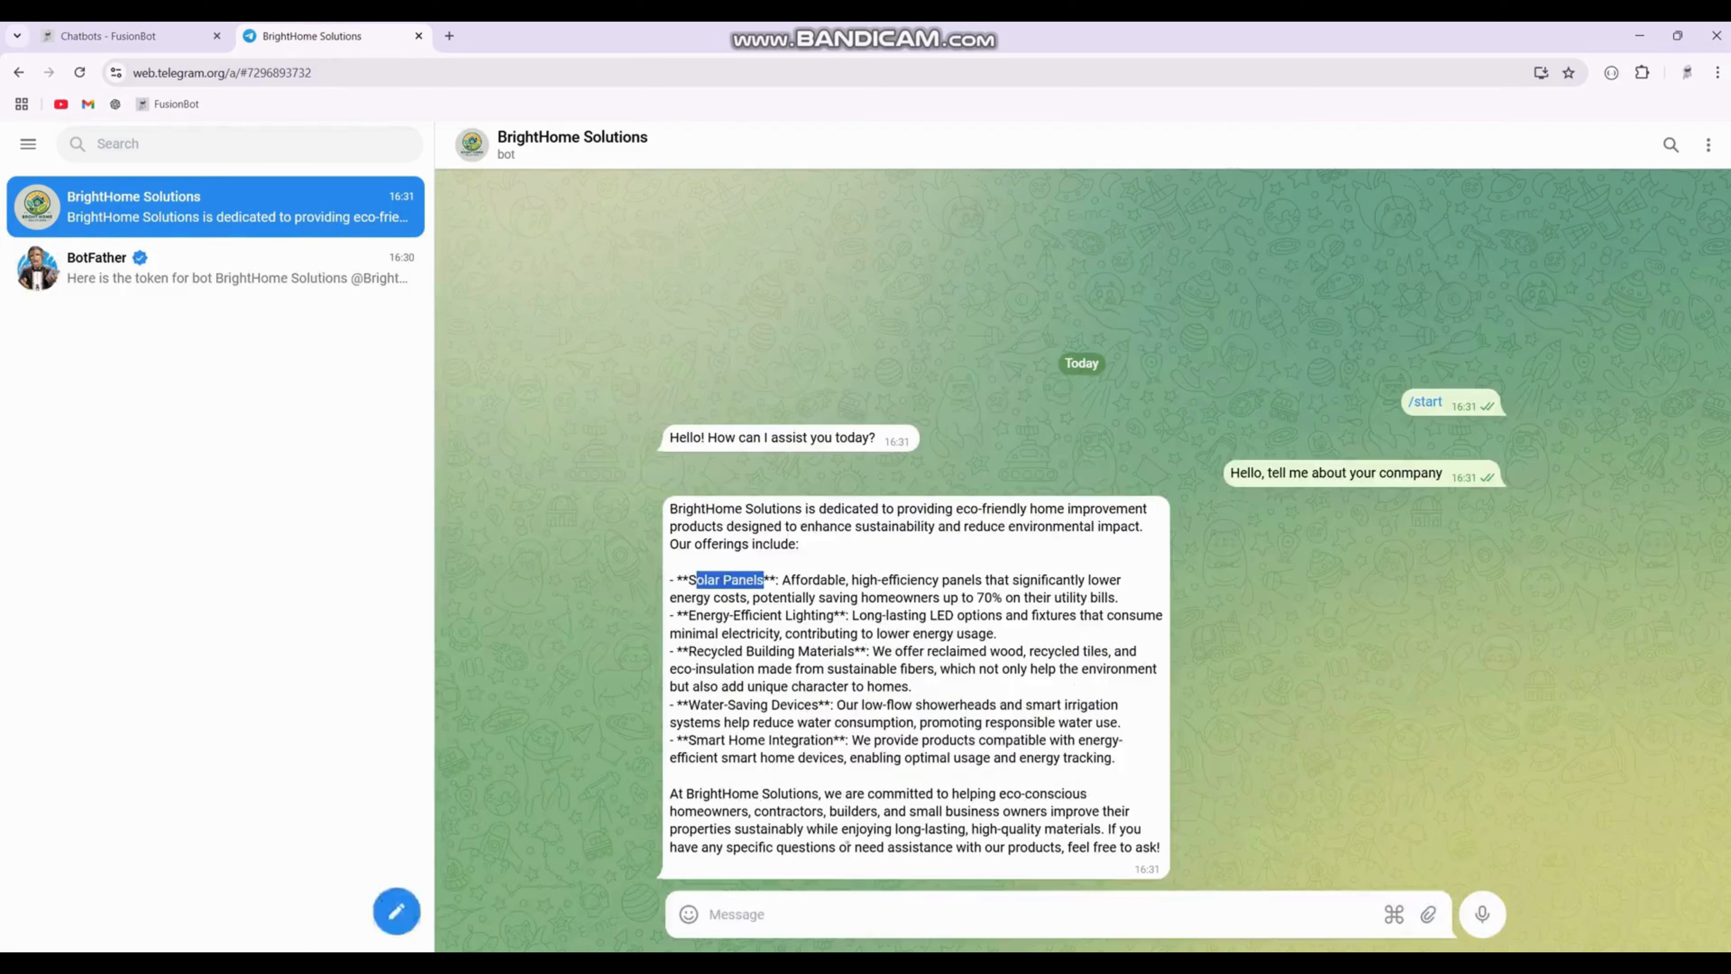
click(789, 914)
key(ctrl+v)
key(Return)
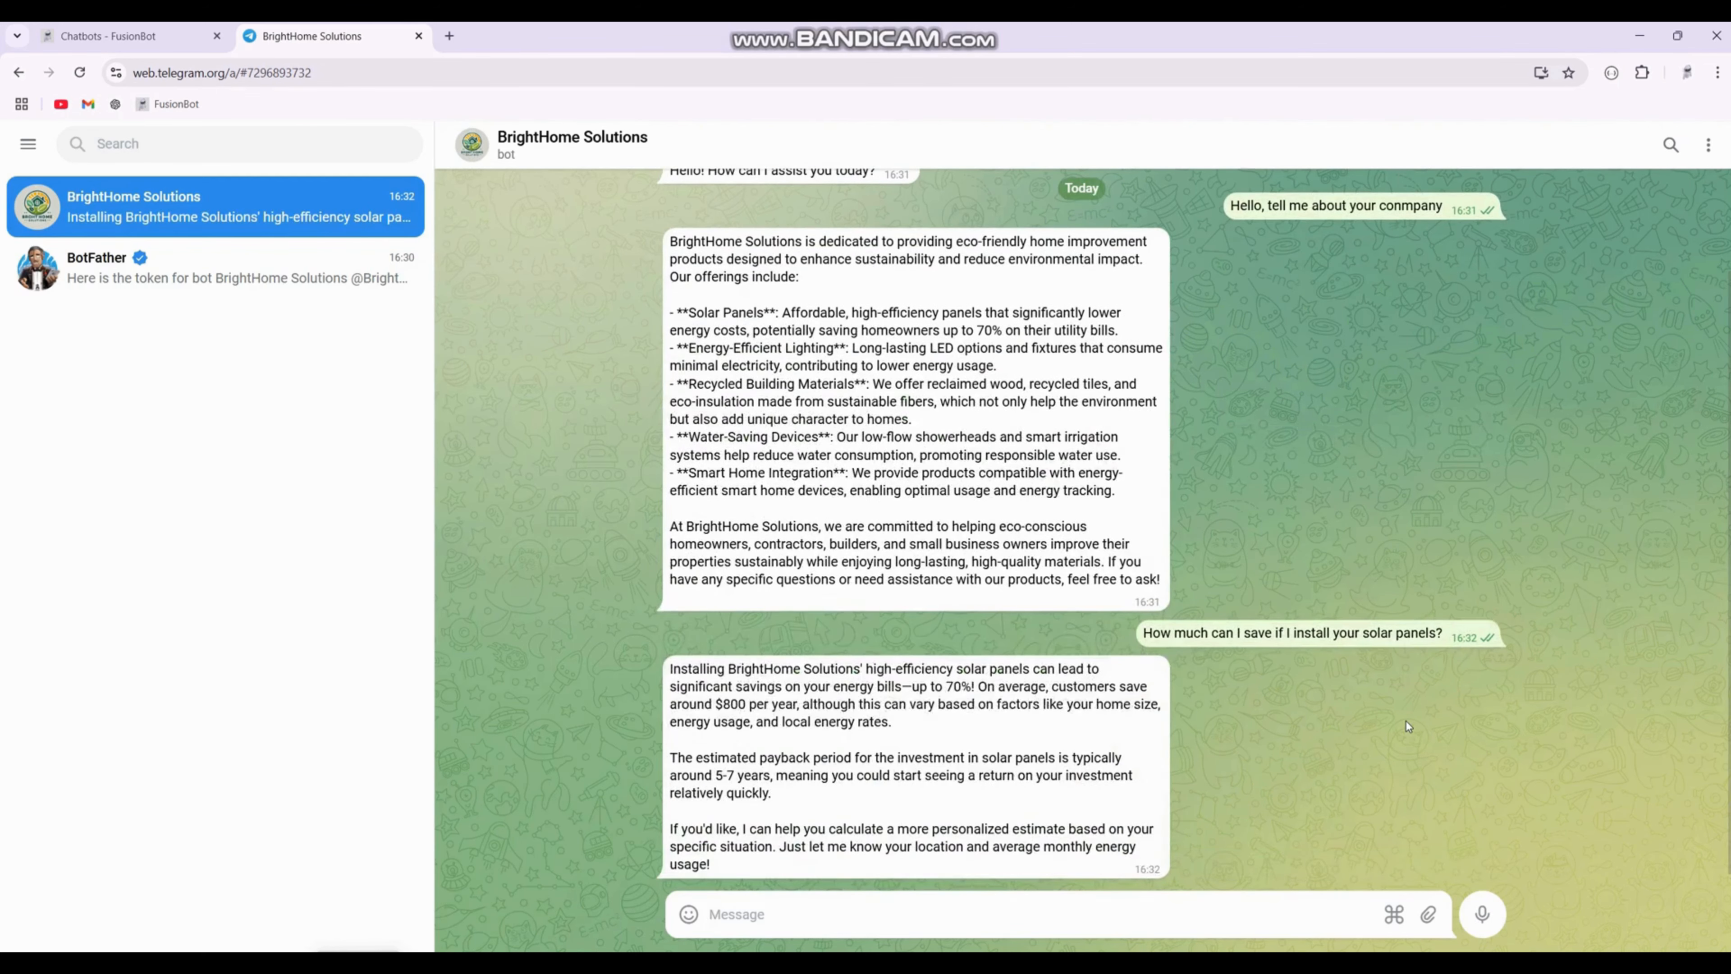
Step: Read through the bot's answer about solar panel savings
drag(974, 689, 935, 687)
drag(803, 792, 759, 793)
click(1005, 712)
scroll(1408, 719, up, 3)
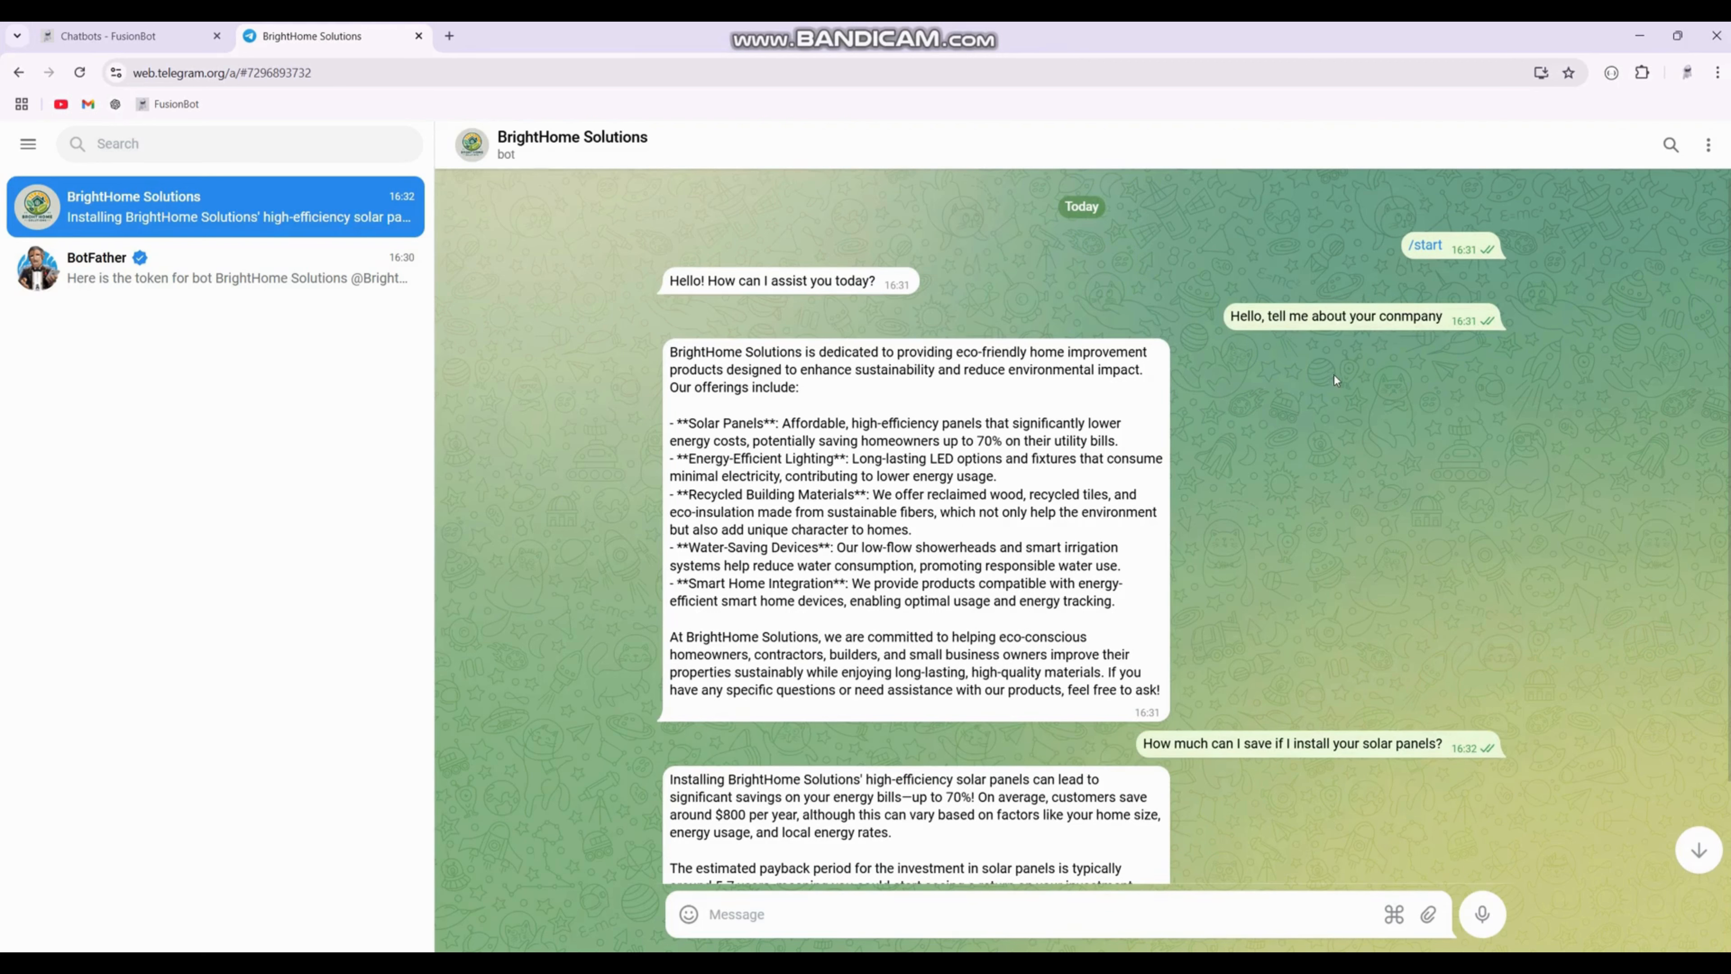
scroll(1555, 678, down, 3)
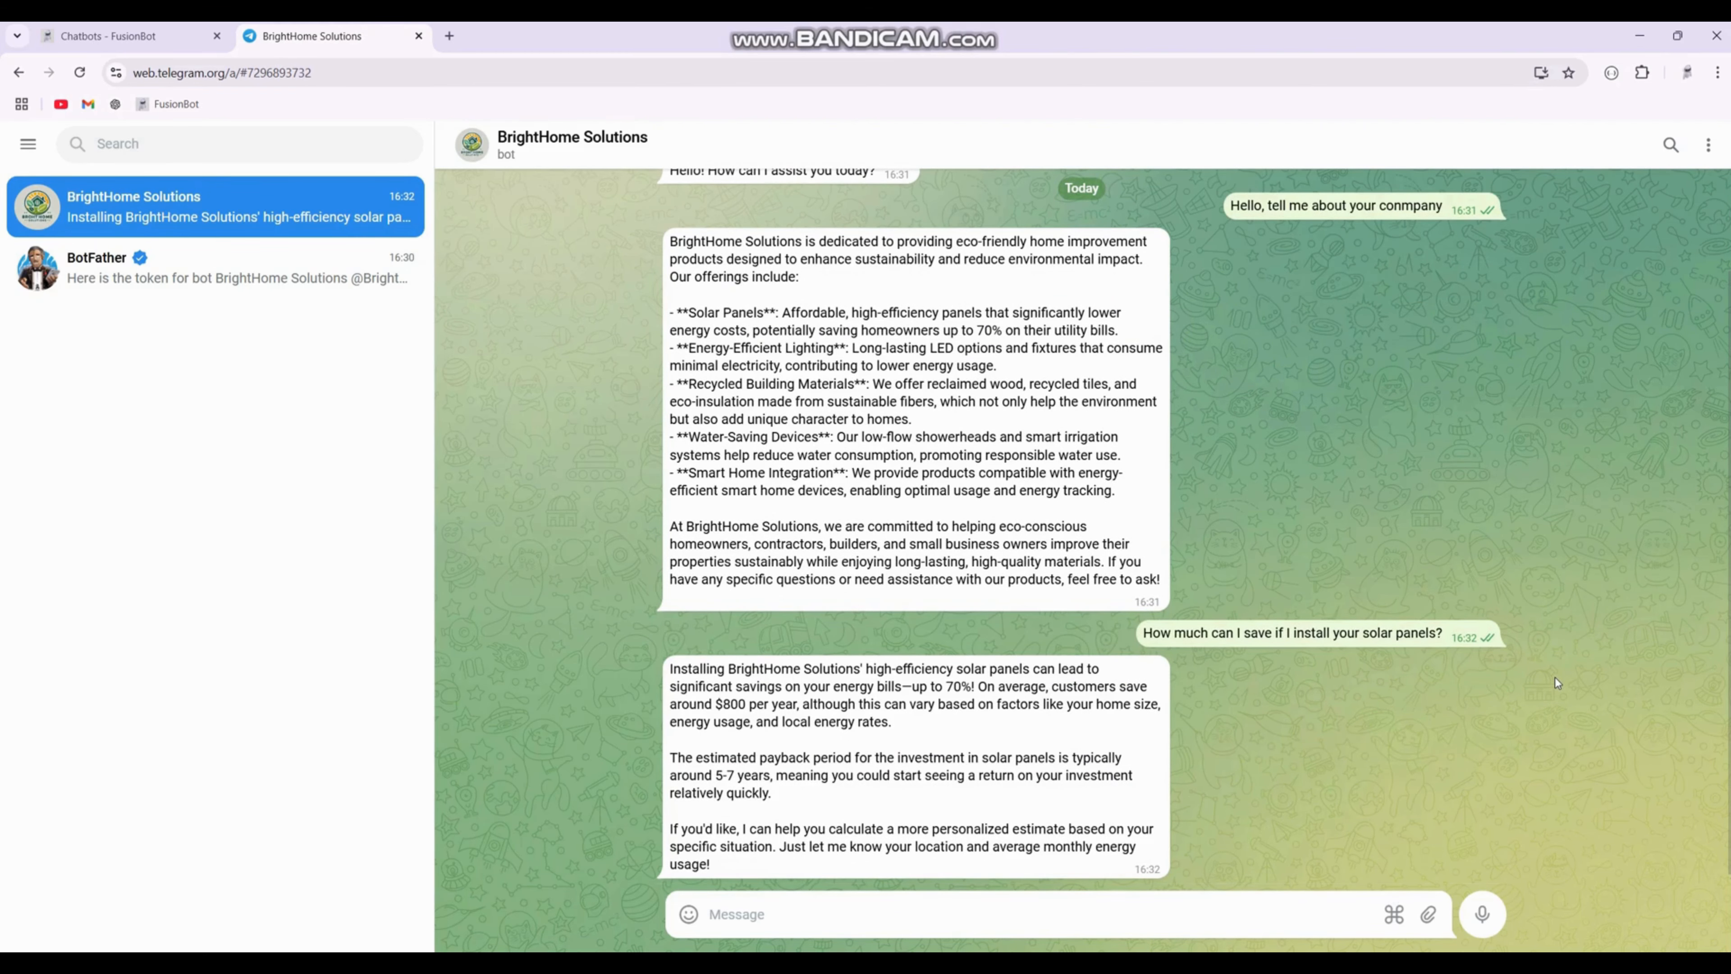
Step: Record and send a short voice message to the bot
click(1484, 915)
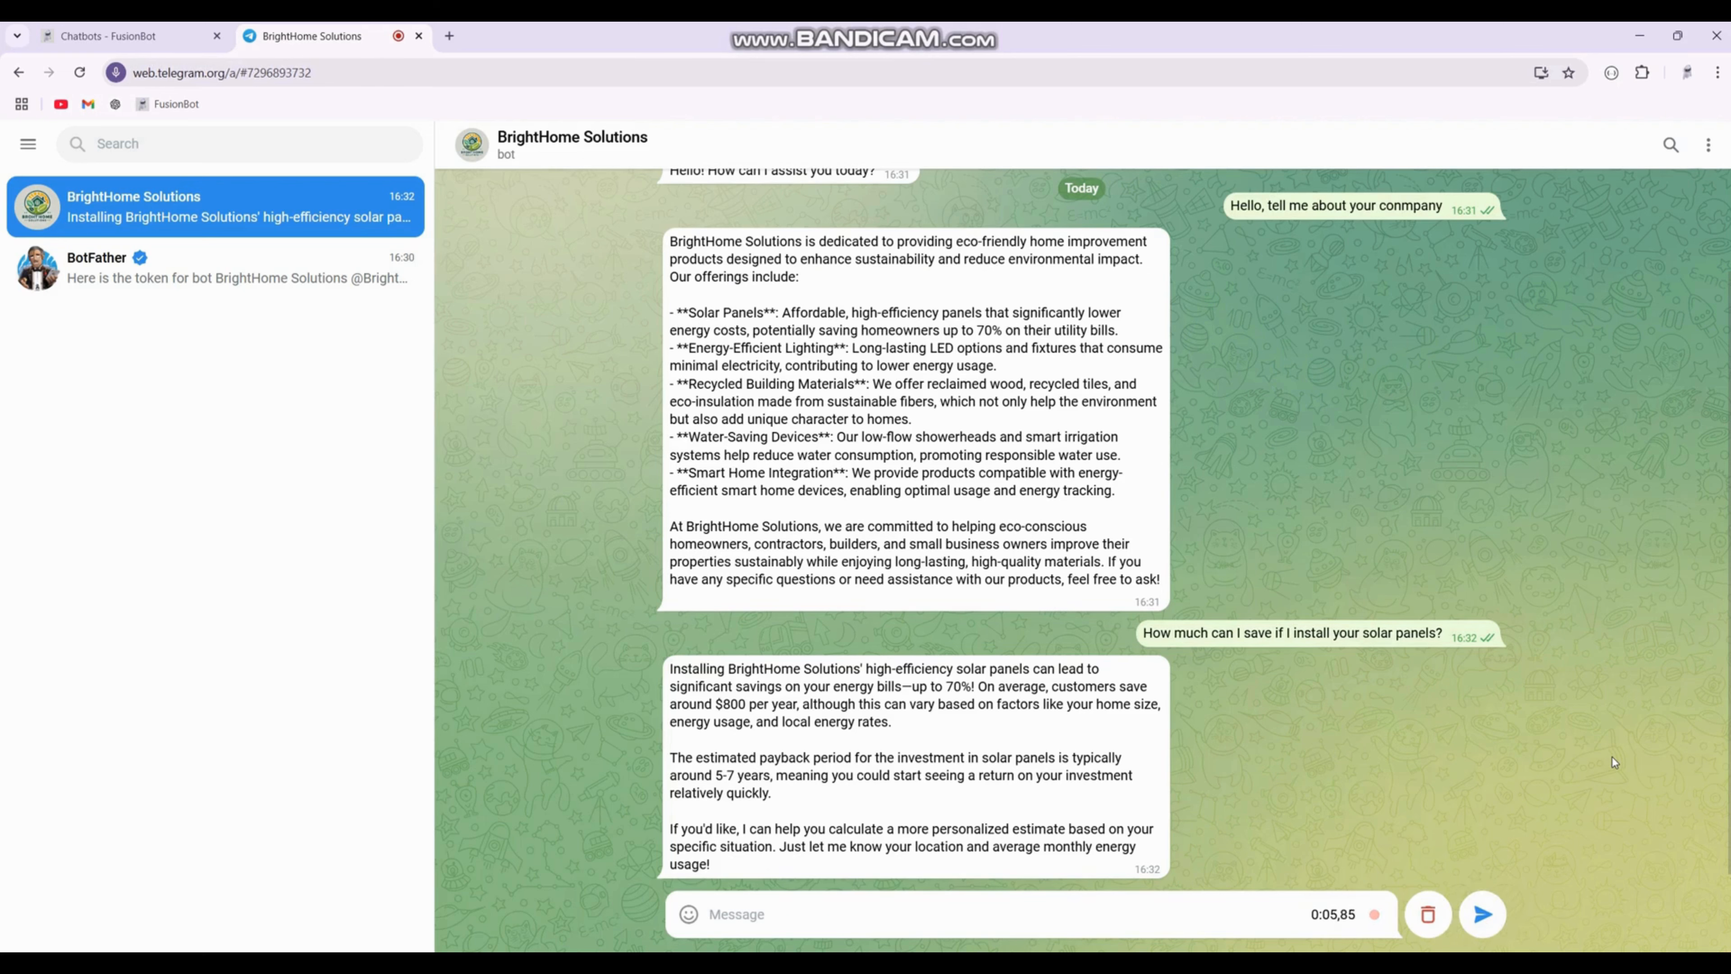
click(1483, 914)
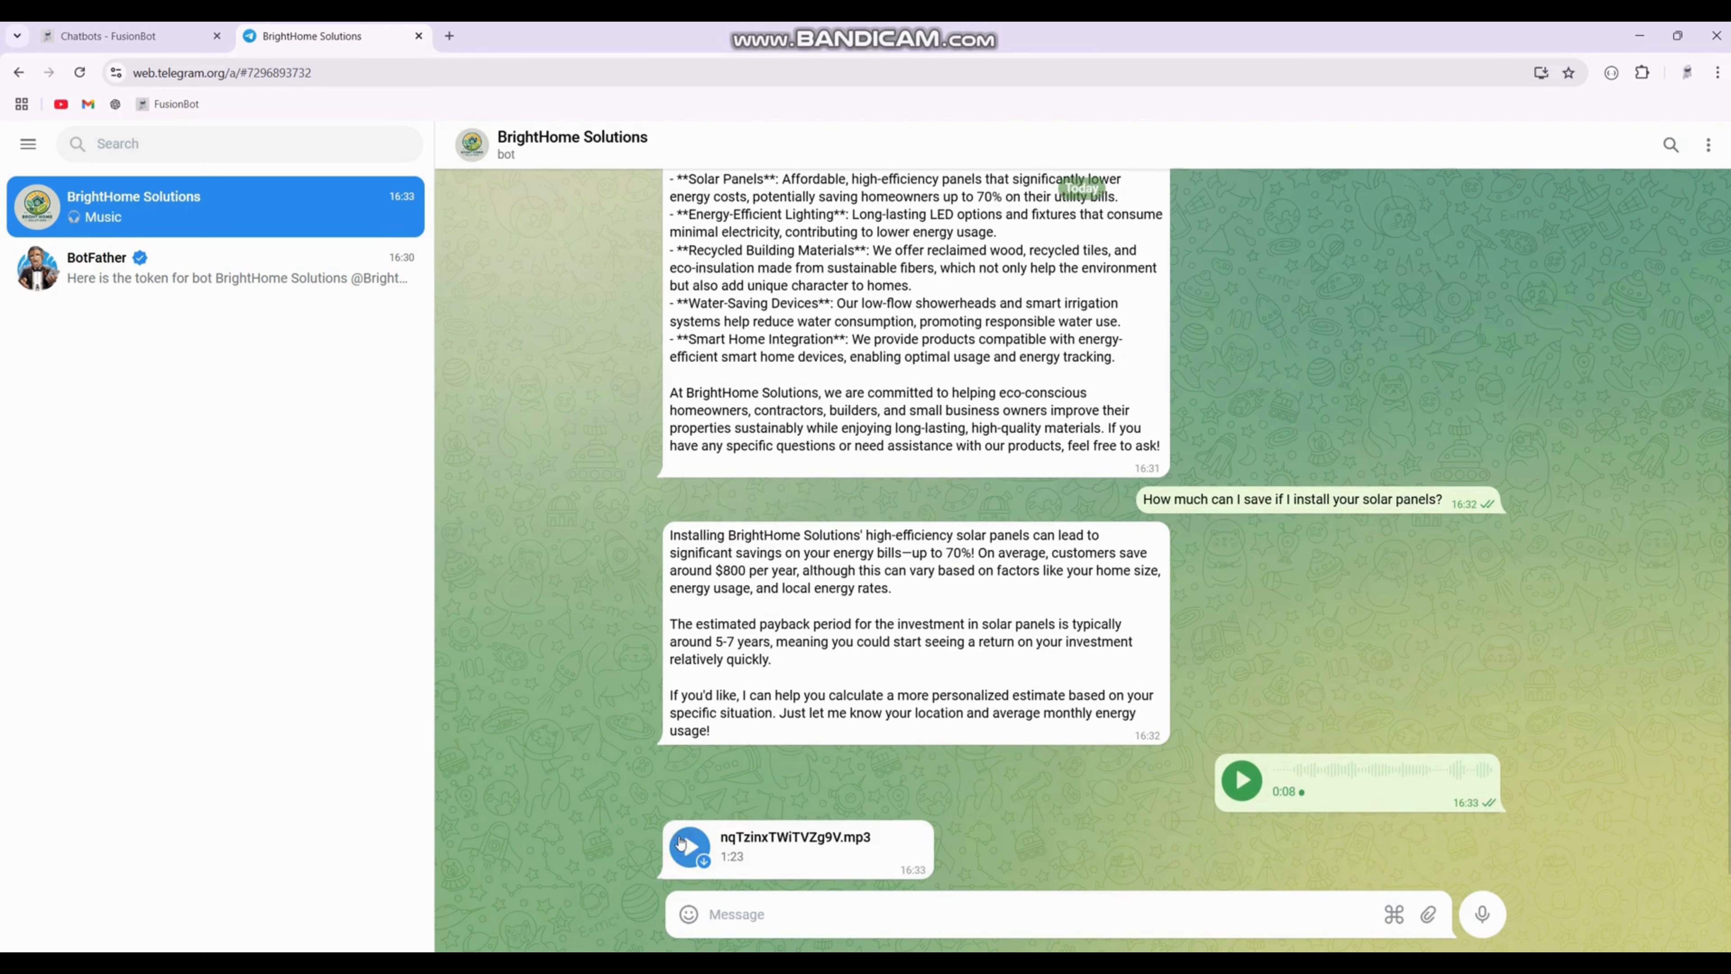
Step: Play the bot's mp3 audio reply and pause it
click(687, 845)
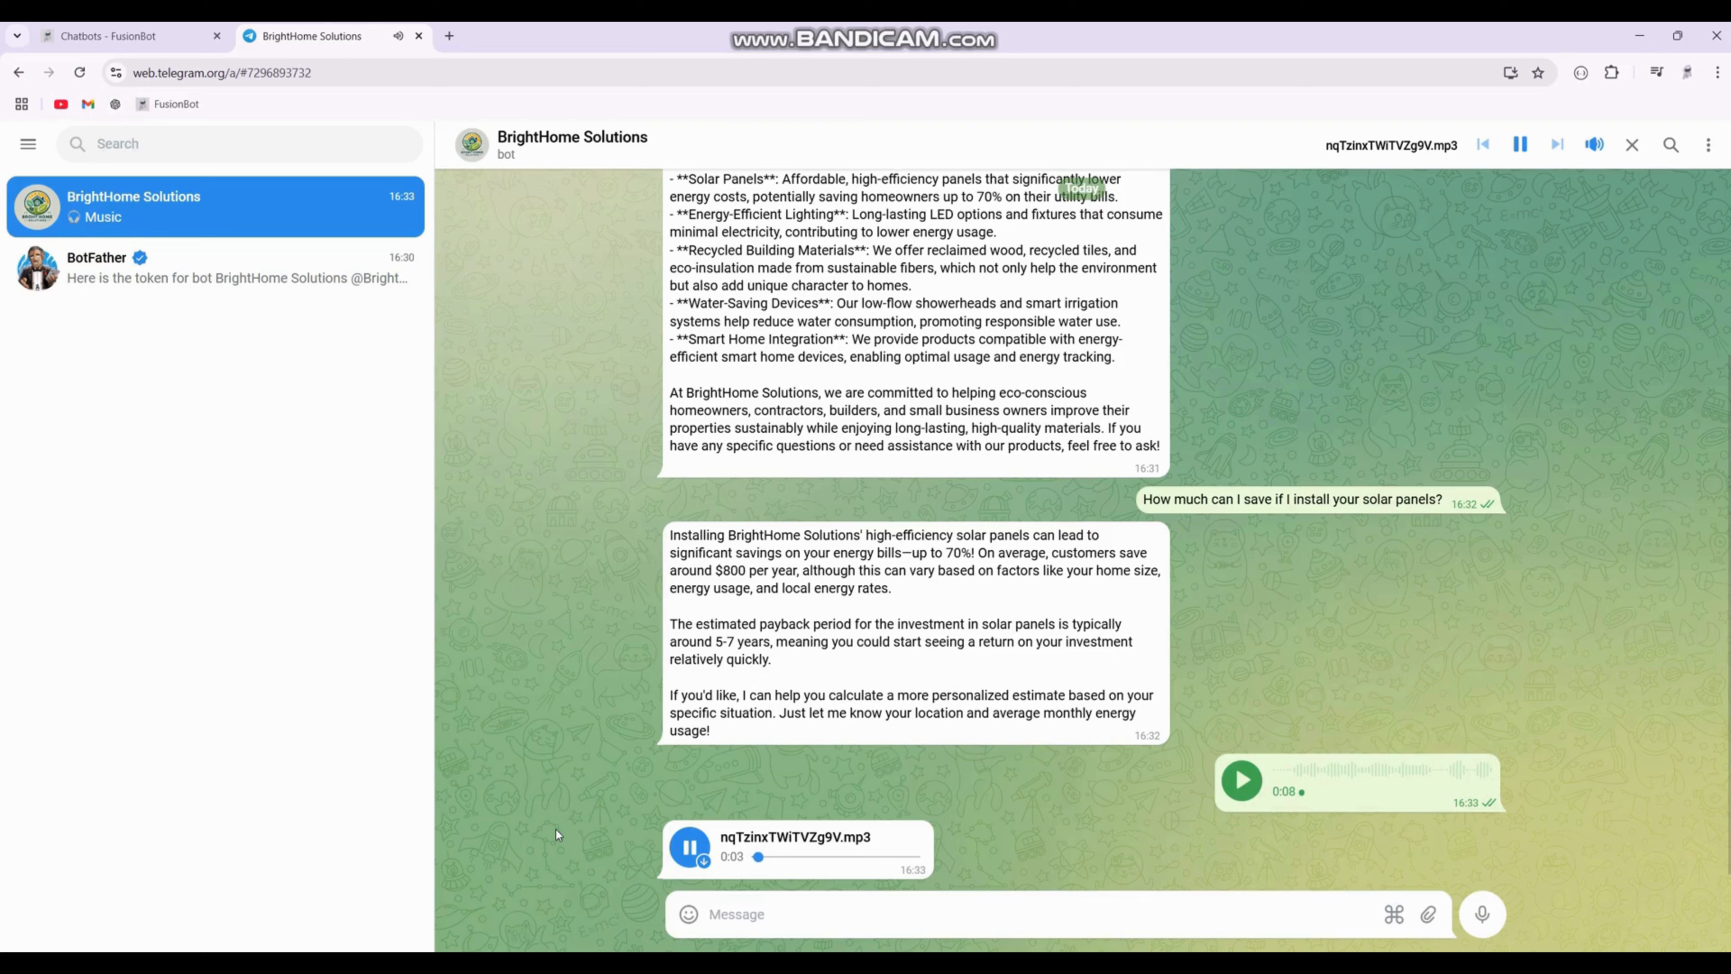
click(684, 845)
click(792, 917)
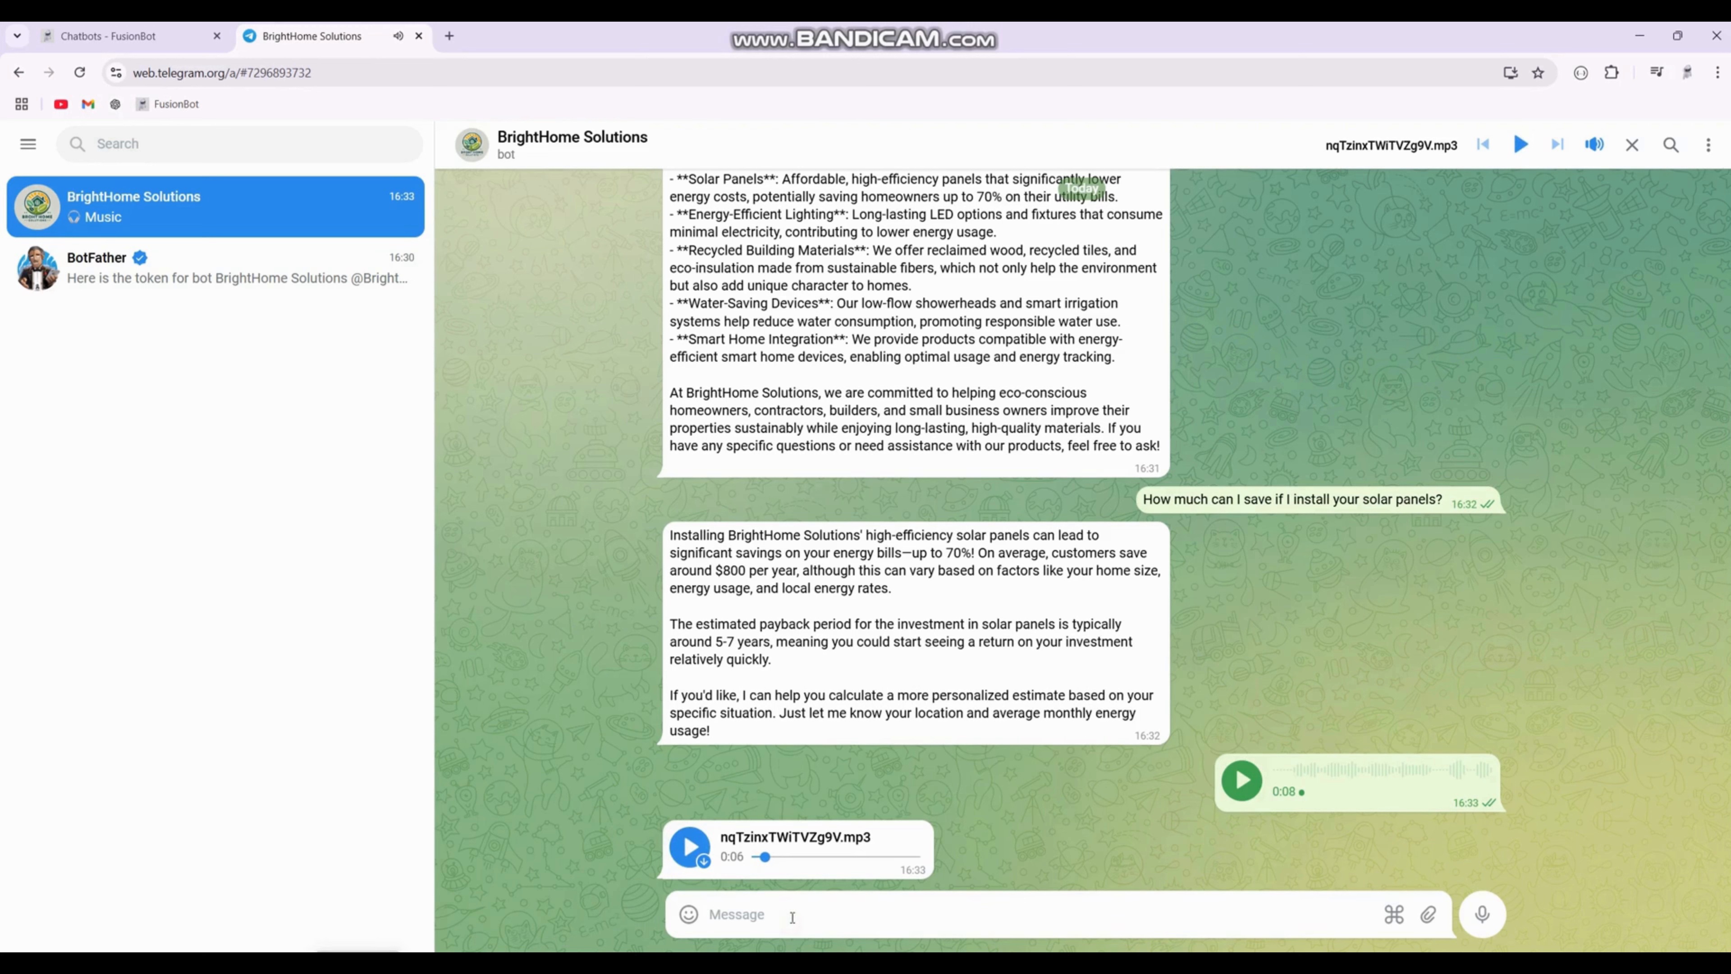
Step: Send the message "thank you" to the bot
text(thank you)
key(Return)
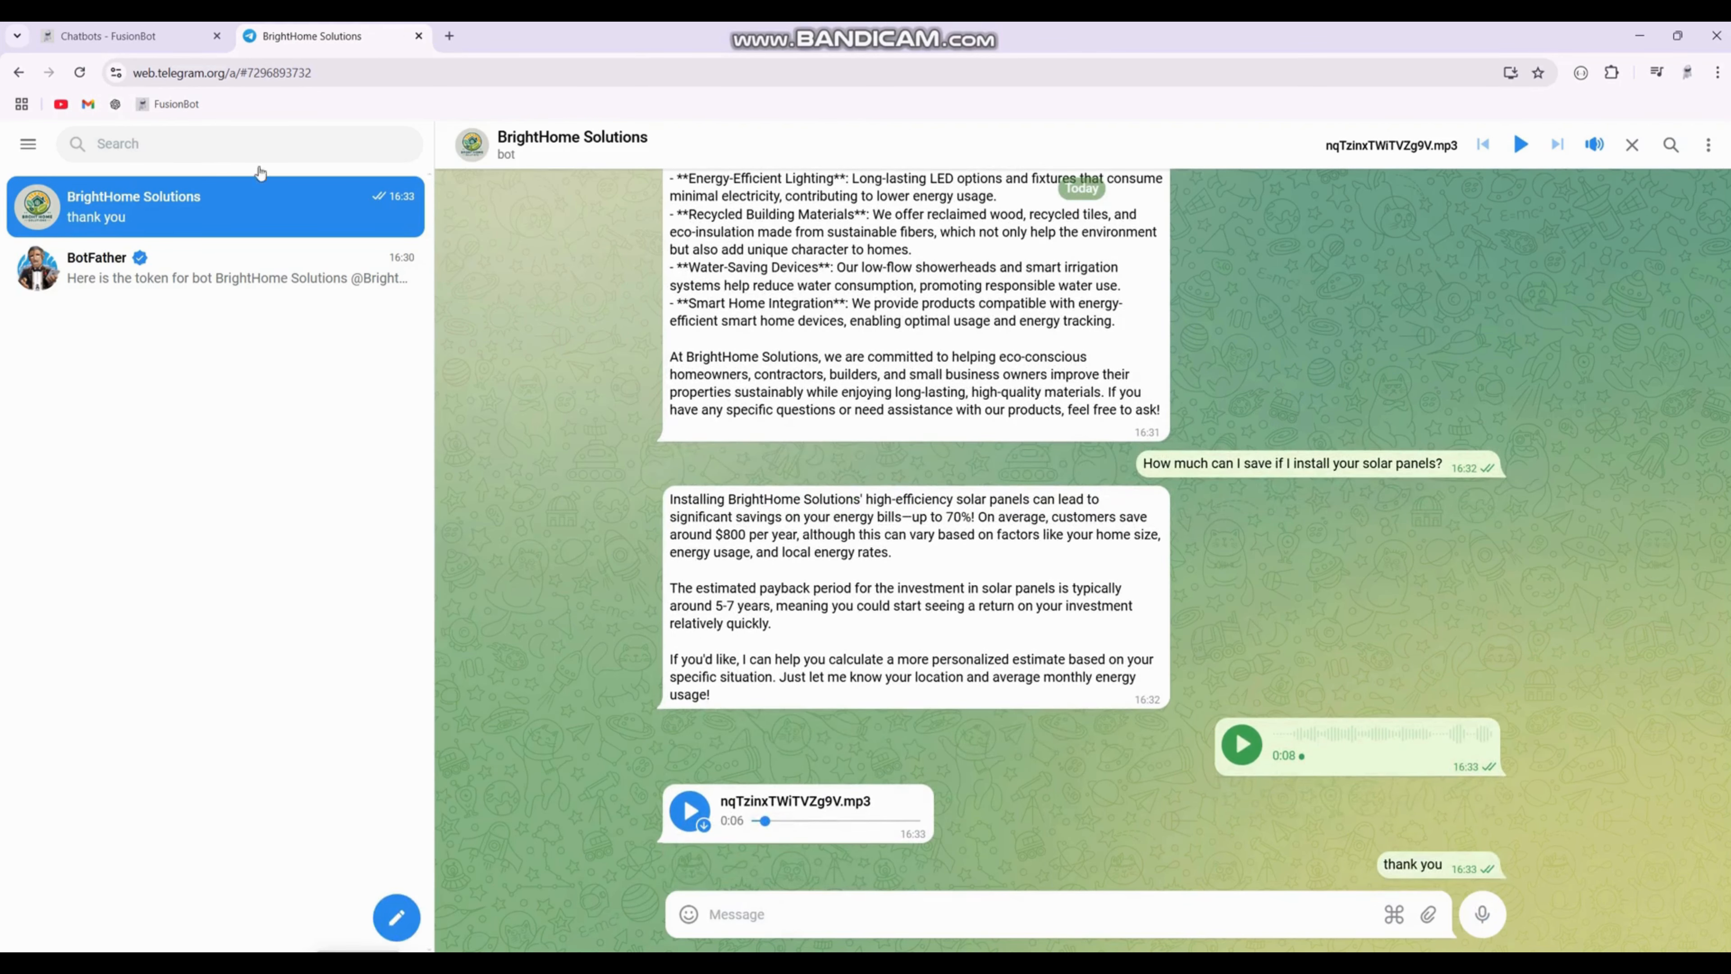
Step: Open the chatbot's Contacts list in FusionBot and refresh it
click(181, 41)
scroll(558, 266, up, 5)
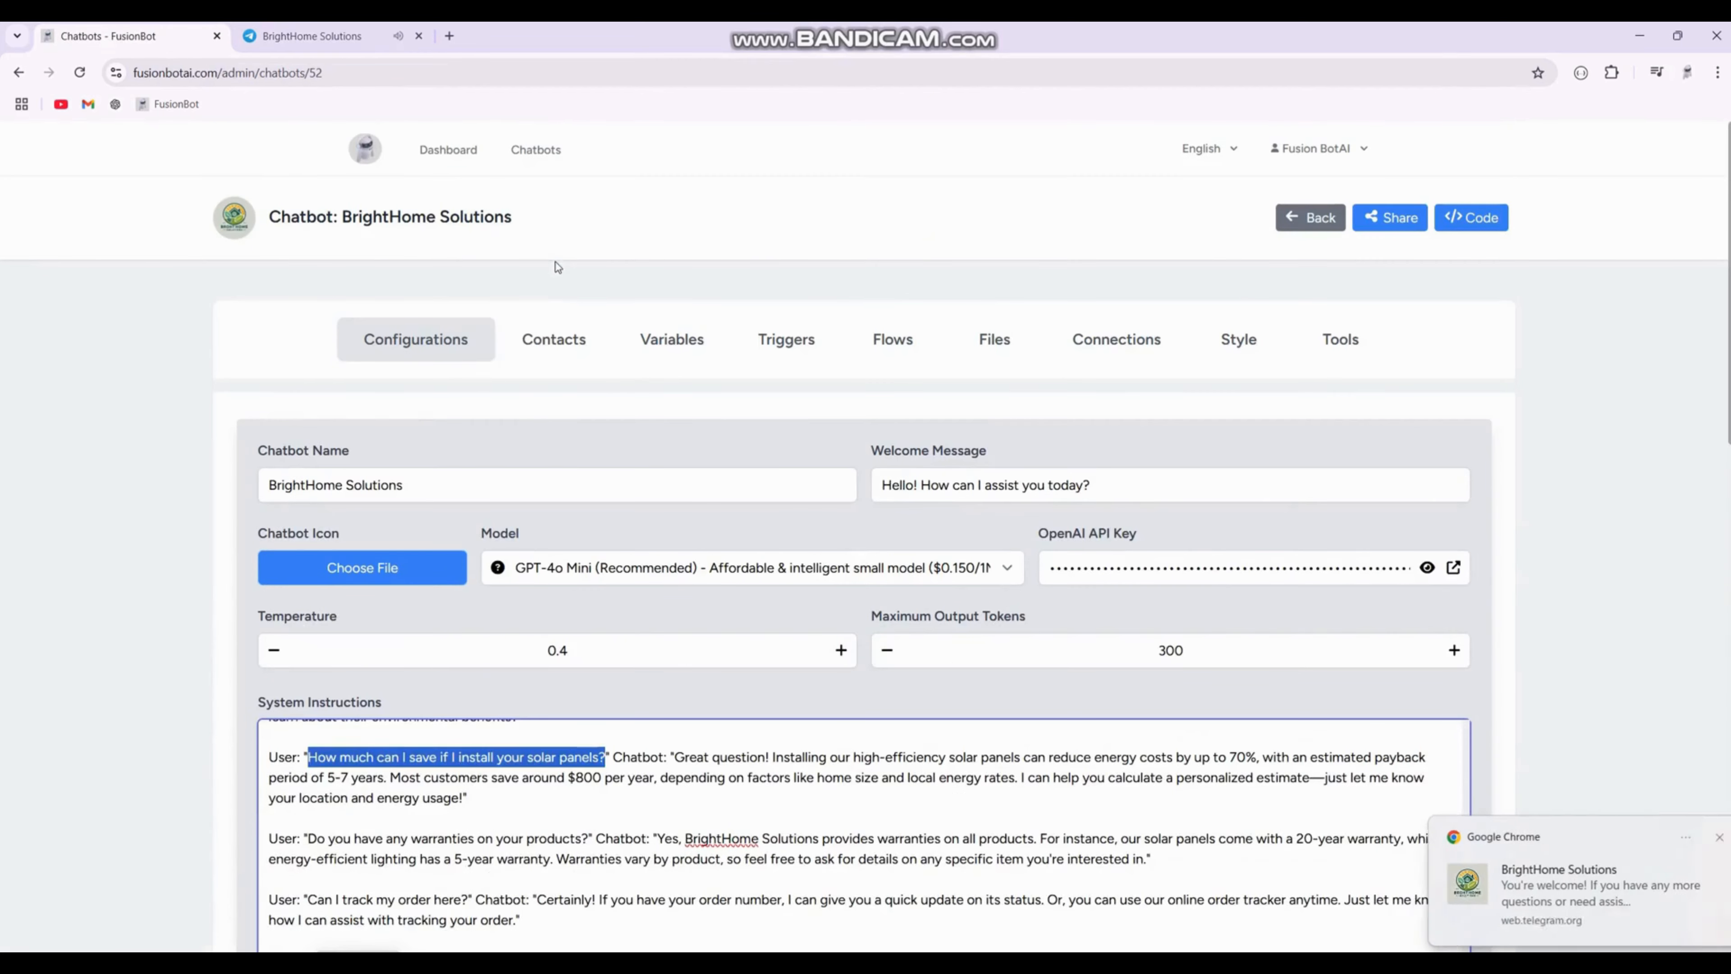
click(554, 340)
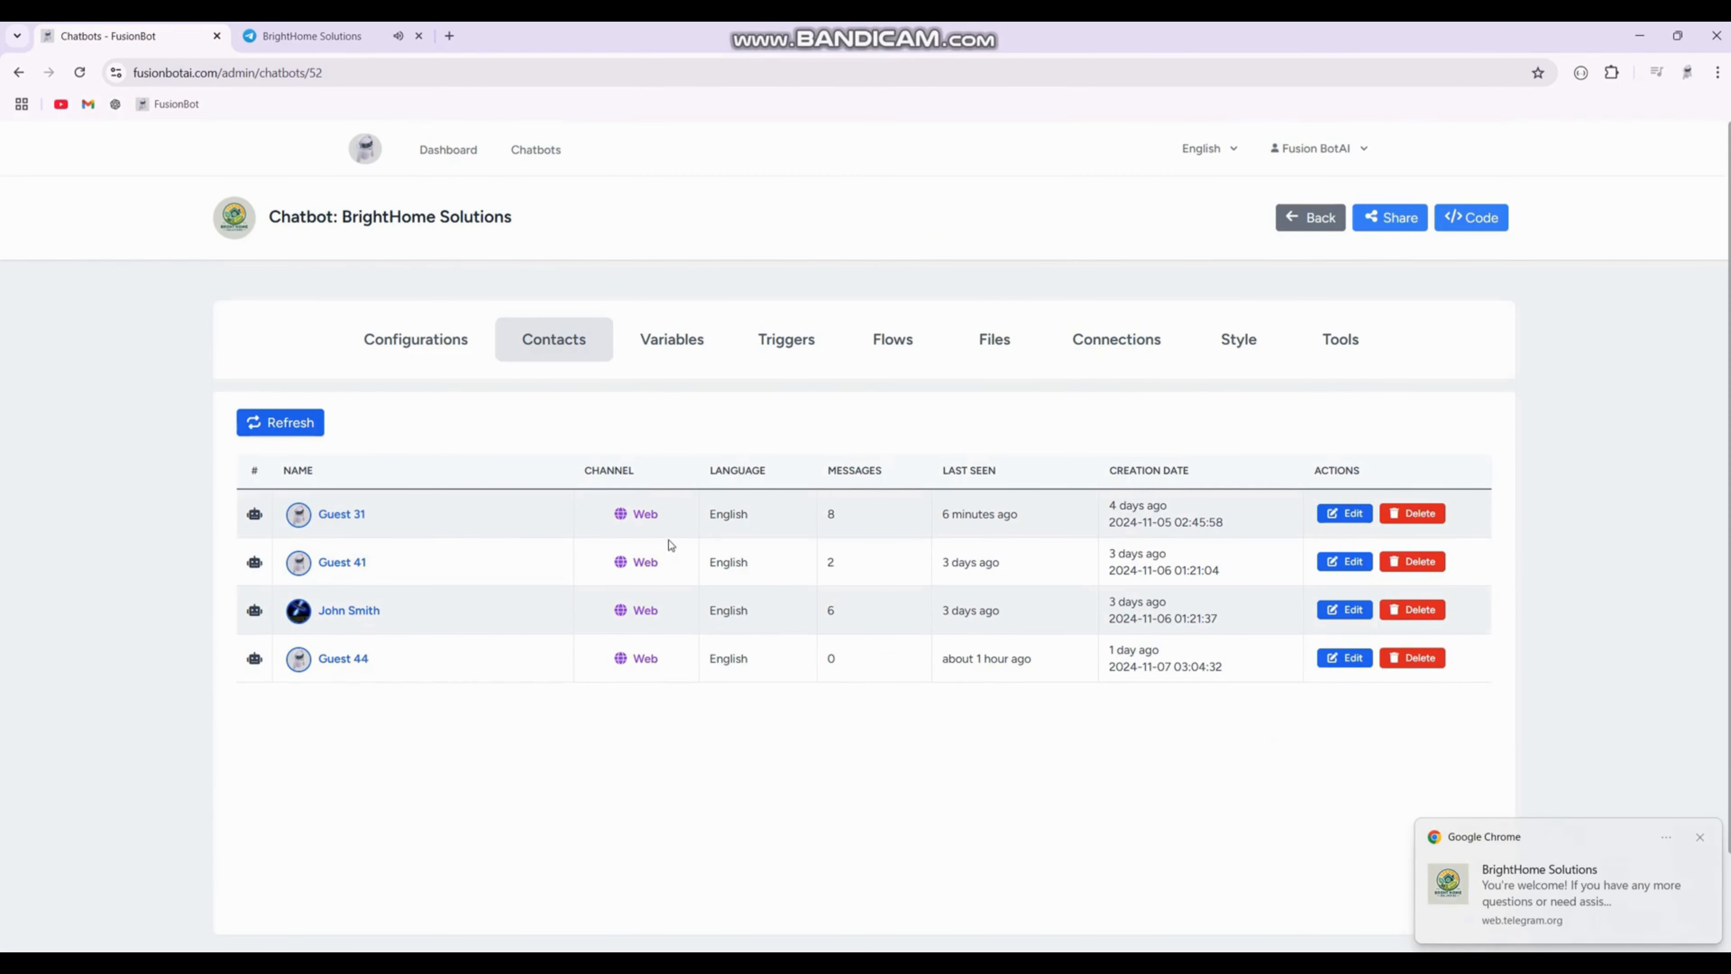
click(312, 435)
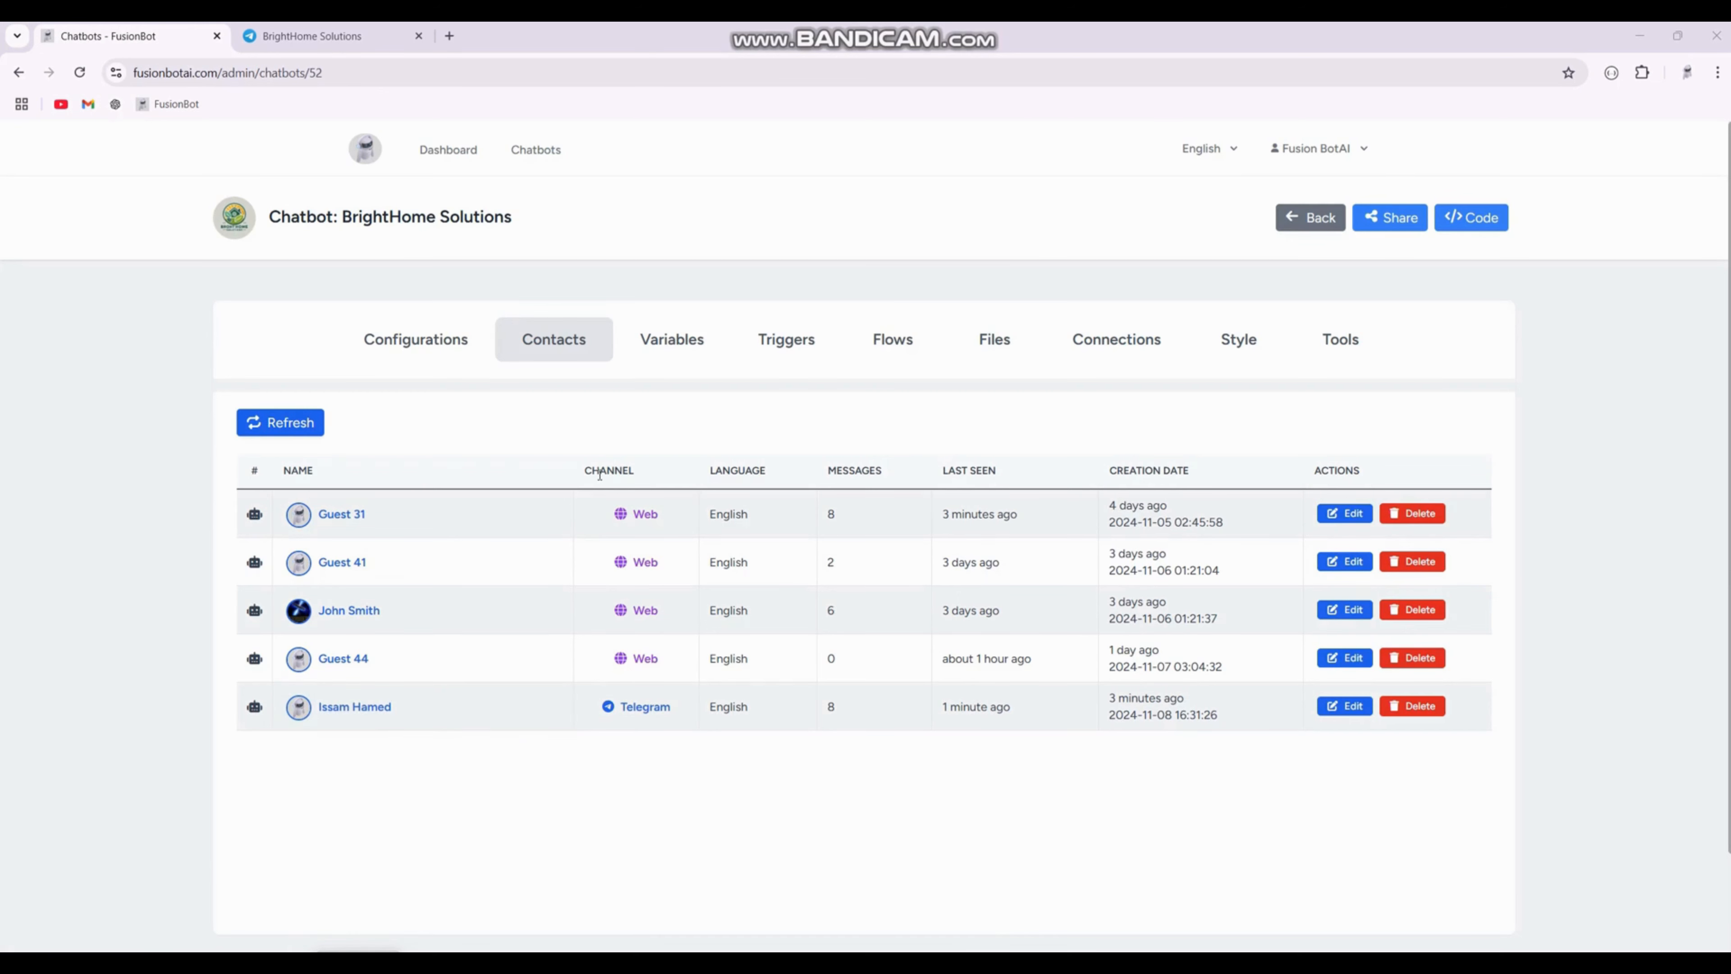
Step: Open the chatbot's shared widget page and return to the Contacts list
double_click(645, 656)
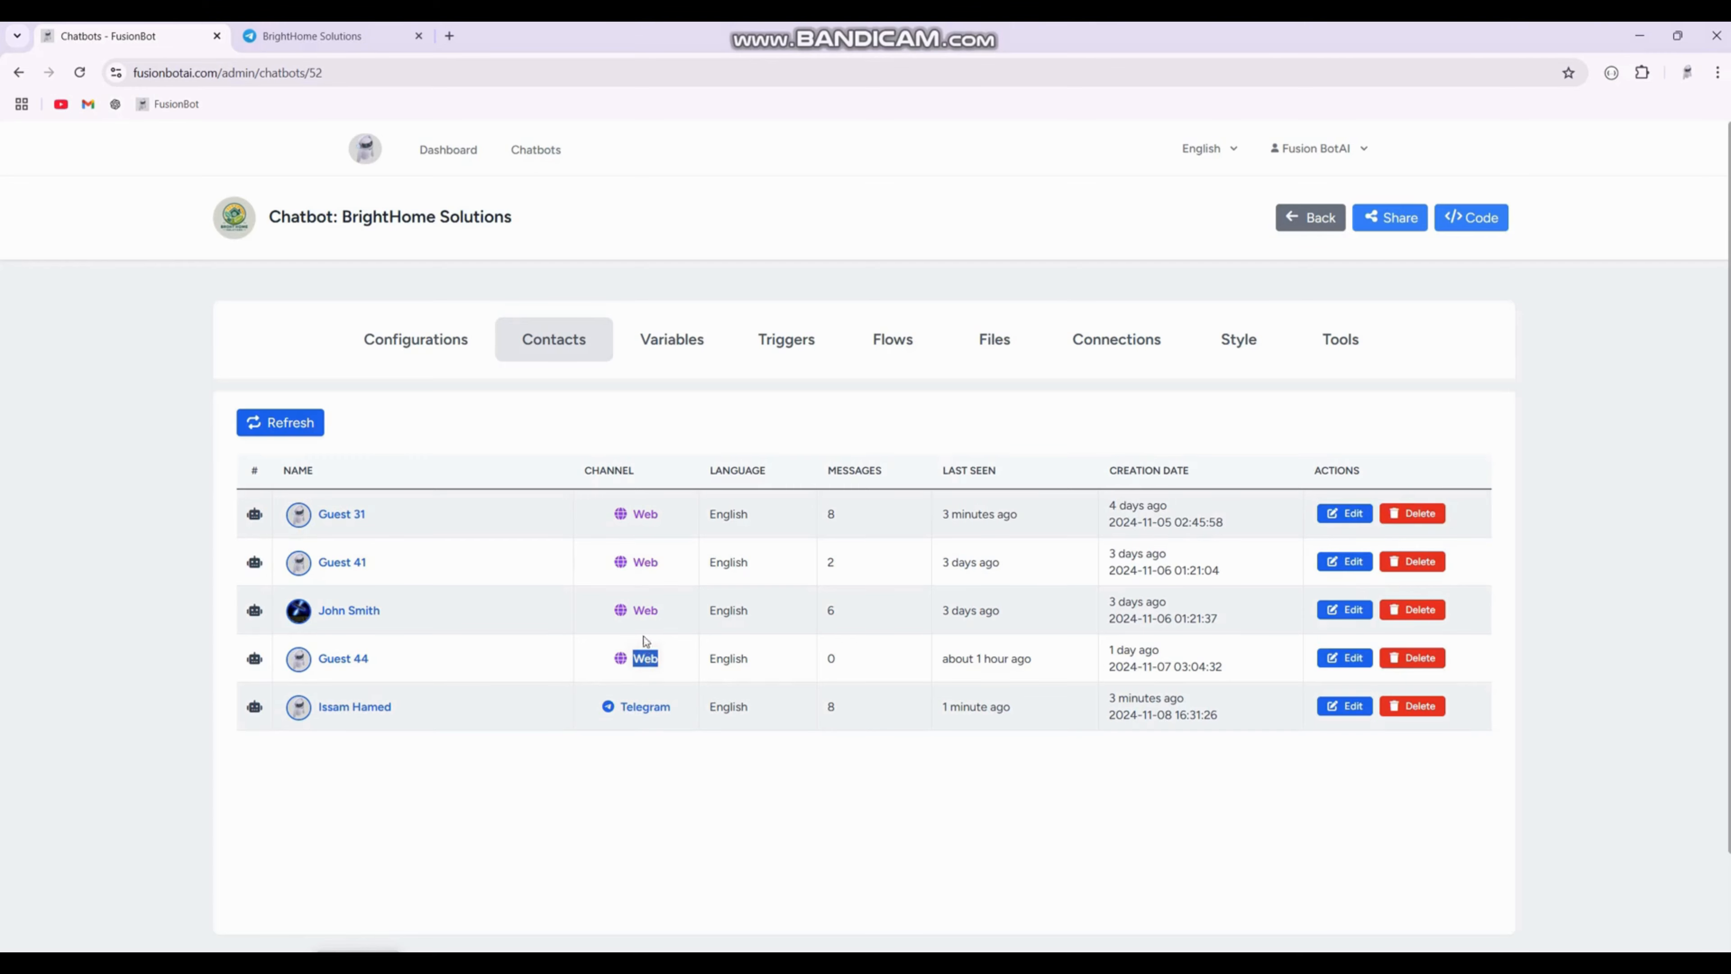
click(1390, 217)
click(858, 454)
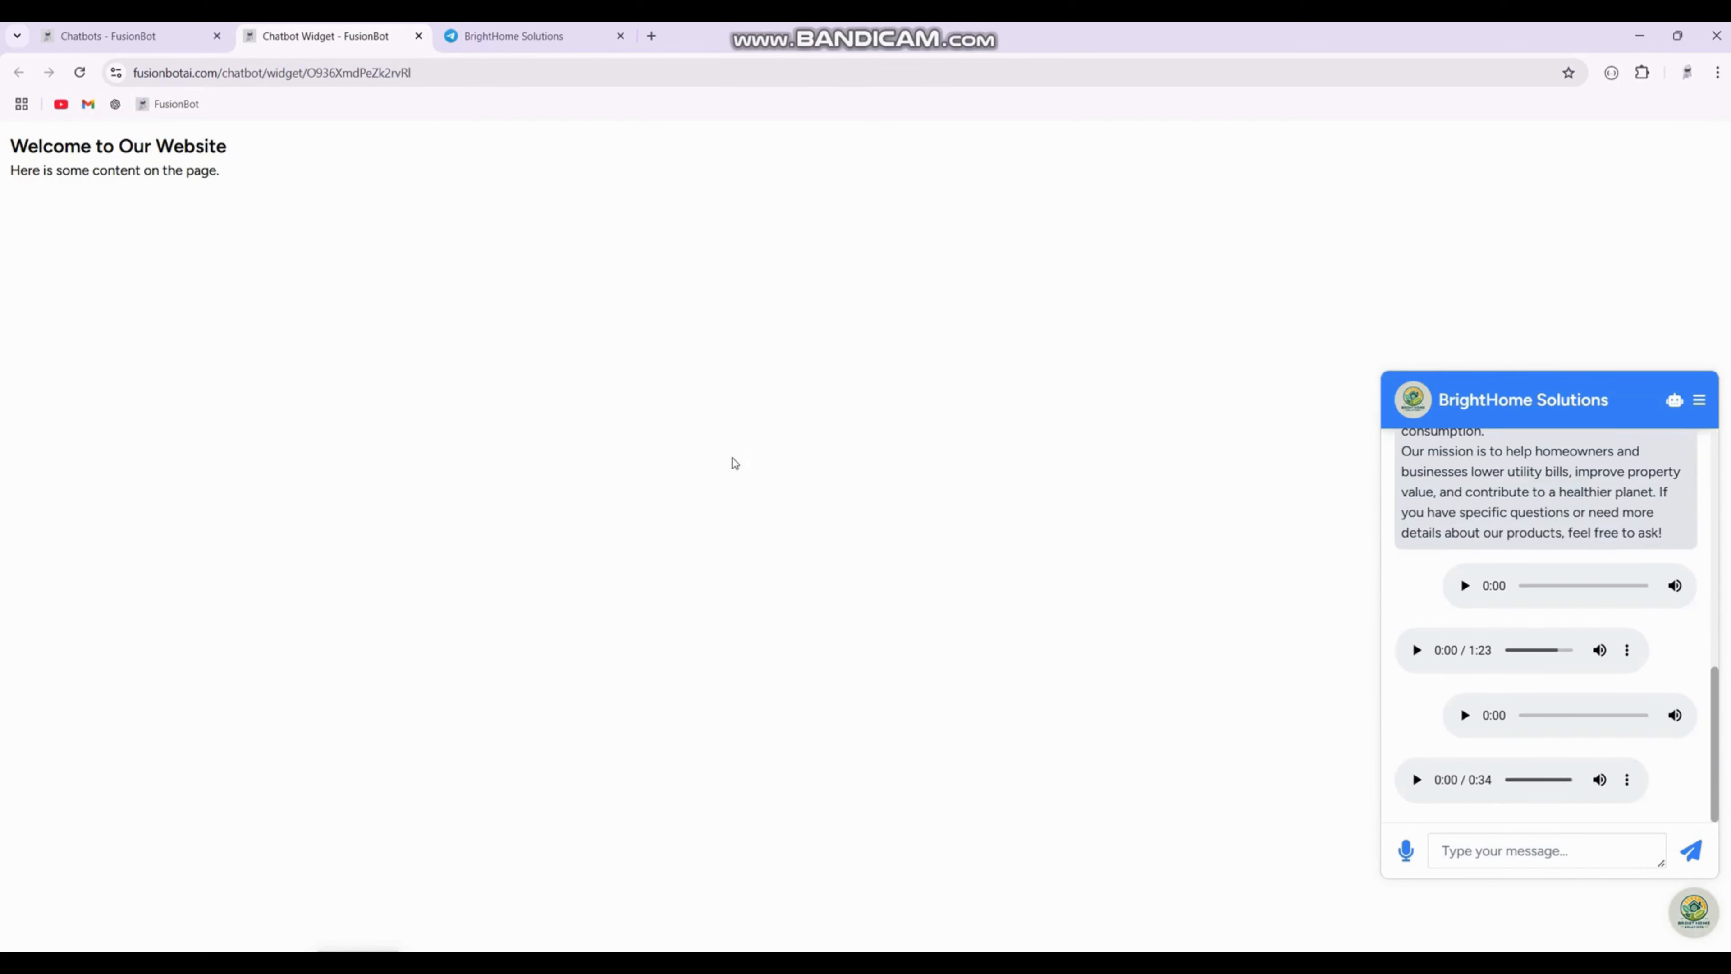
click(132, 37)
click(683, 749)
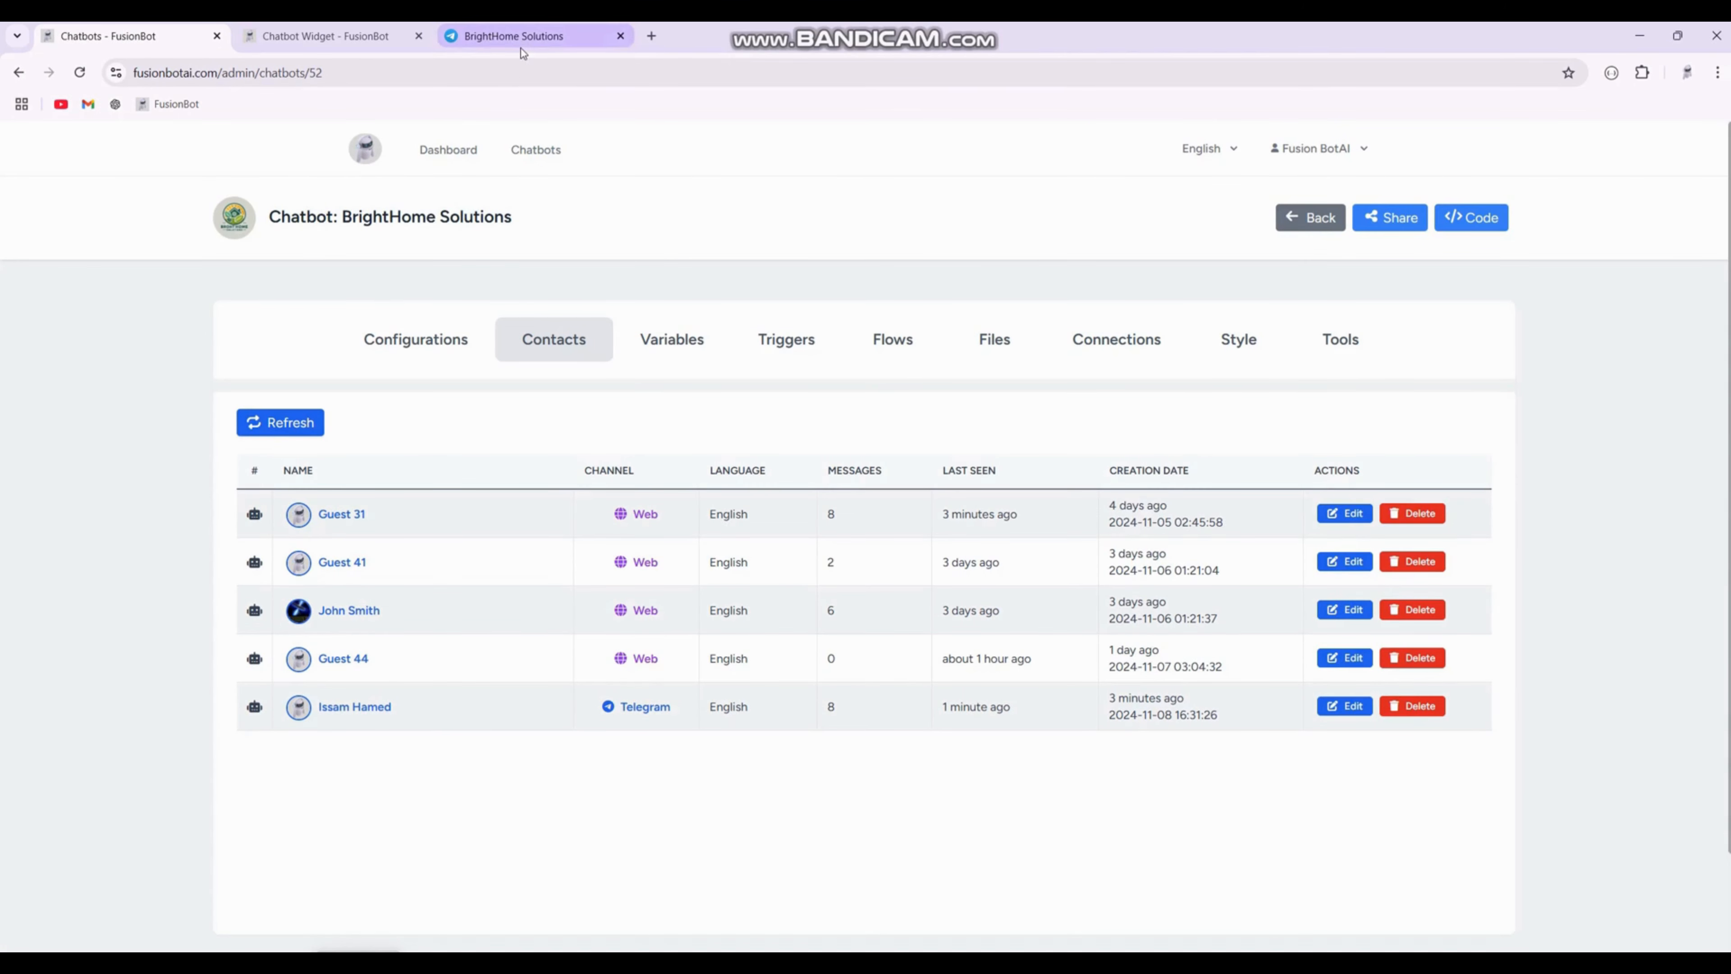
Step: Check the bot's reply in the Telegram chat and return to FusionBot
mouse_move(520, 47)
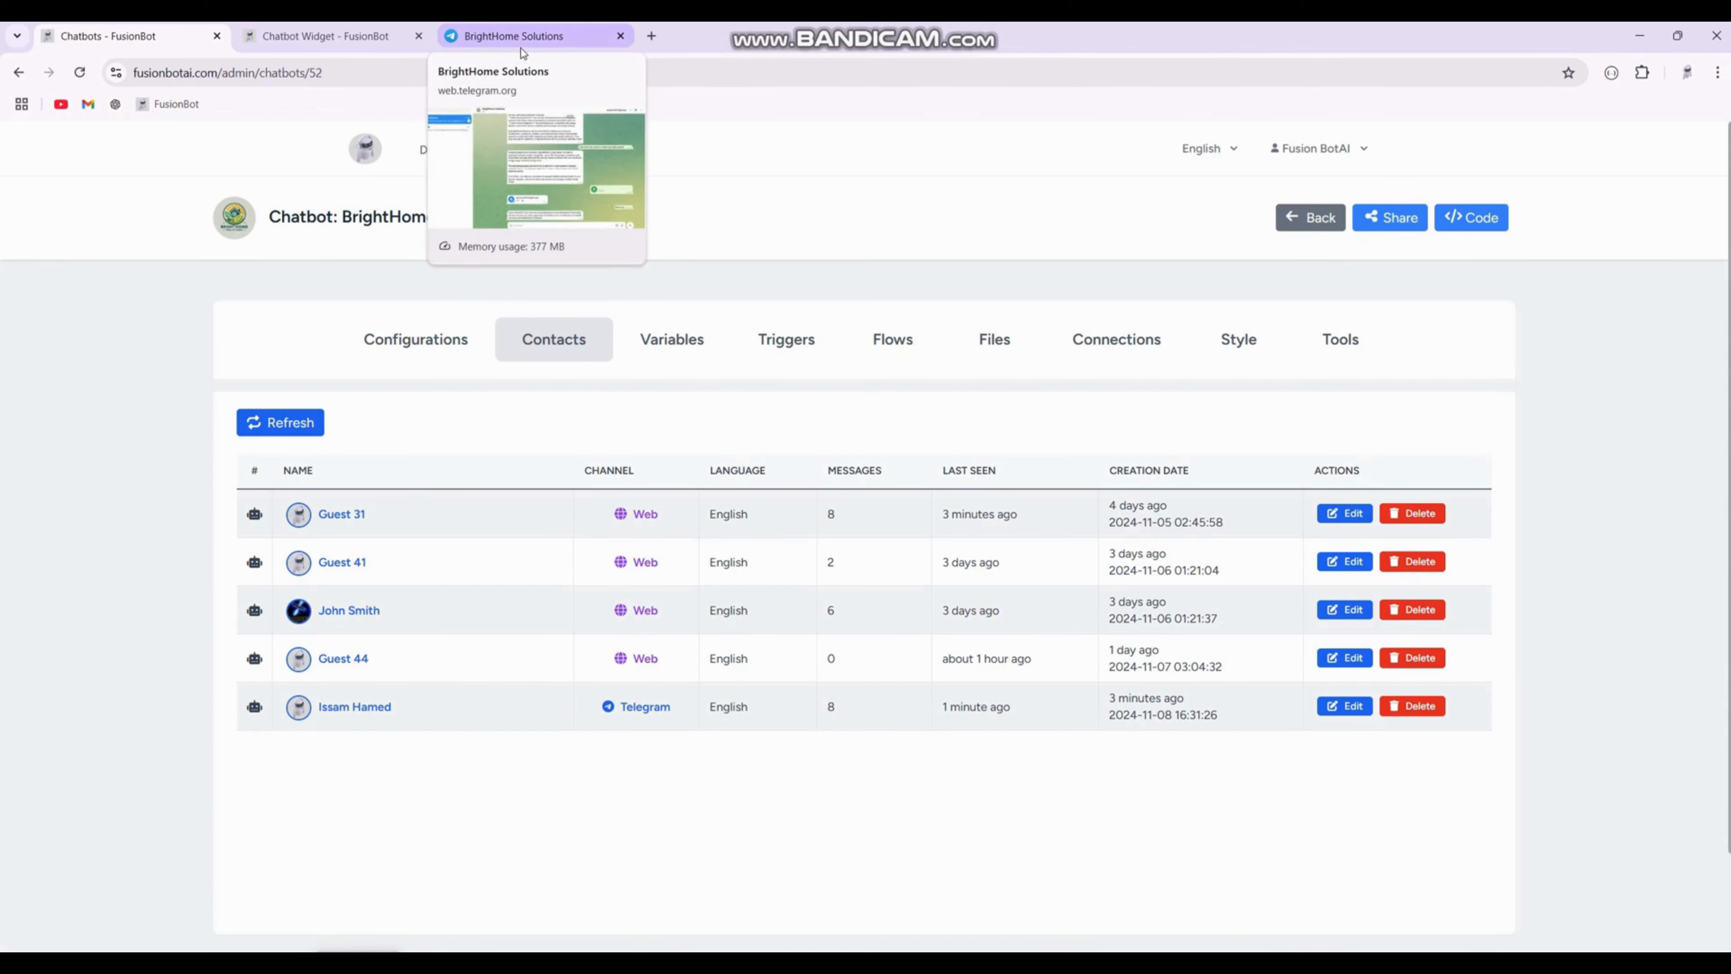
click(522, 50)
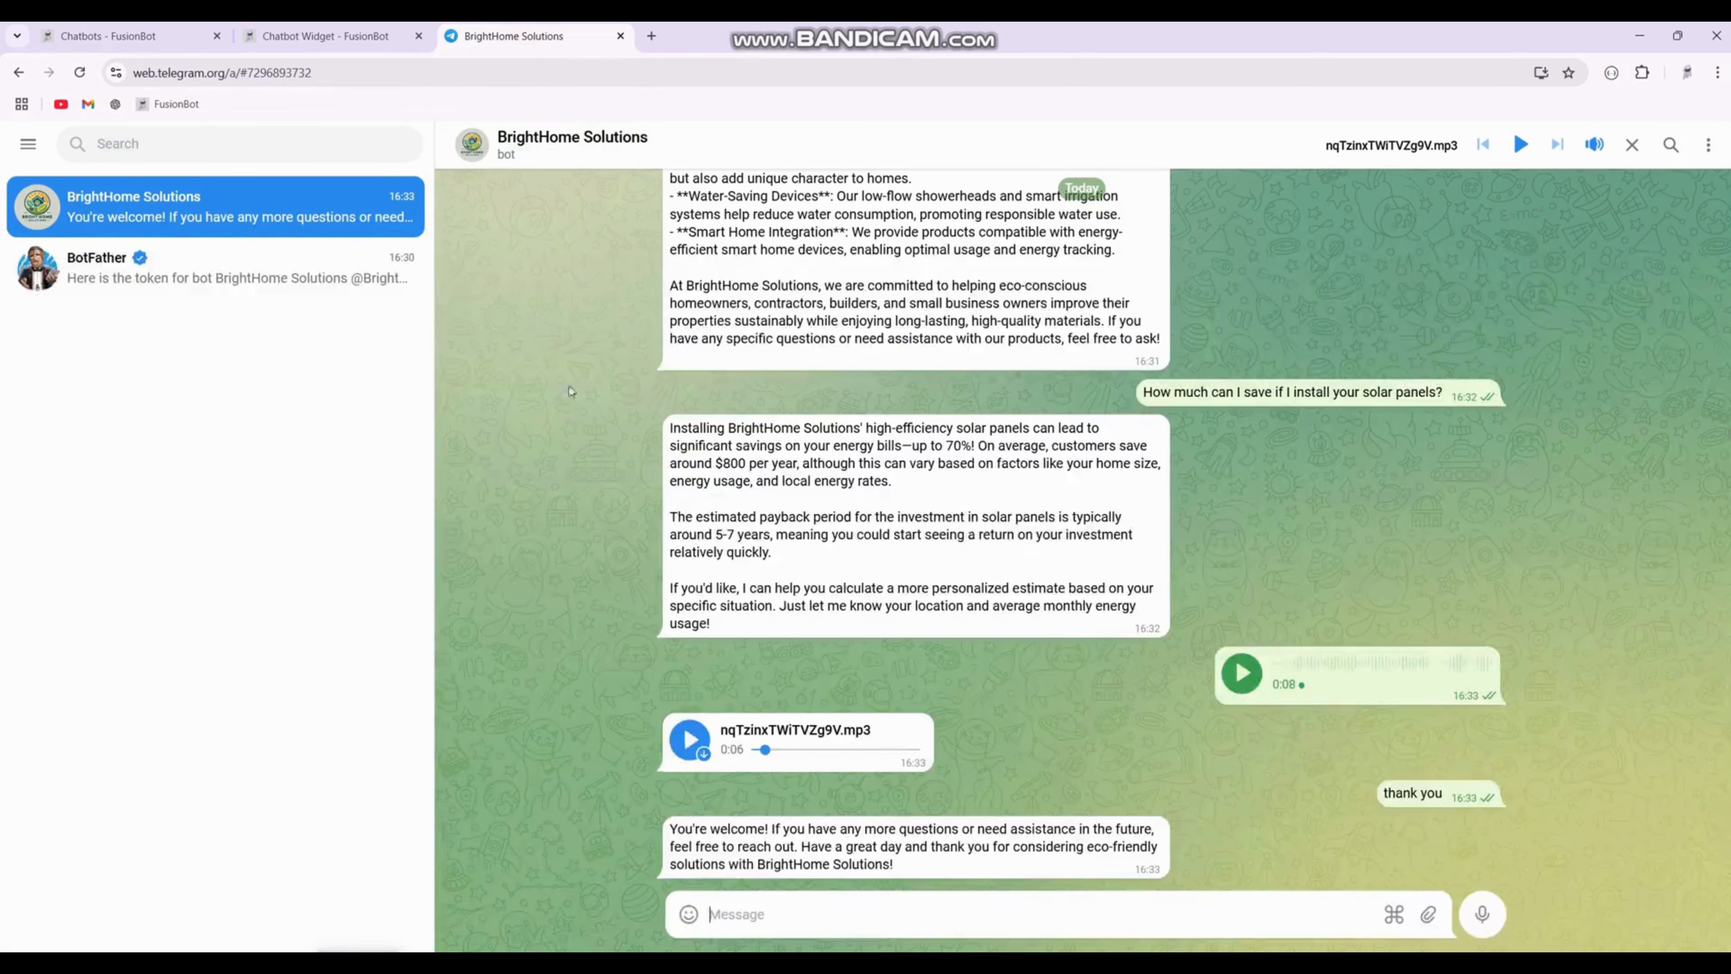
click(71, 41)
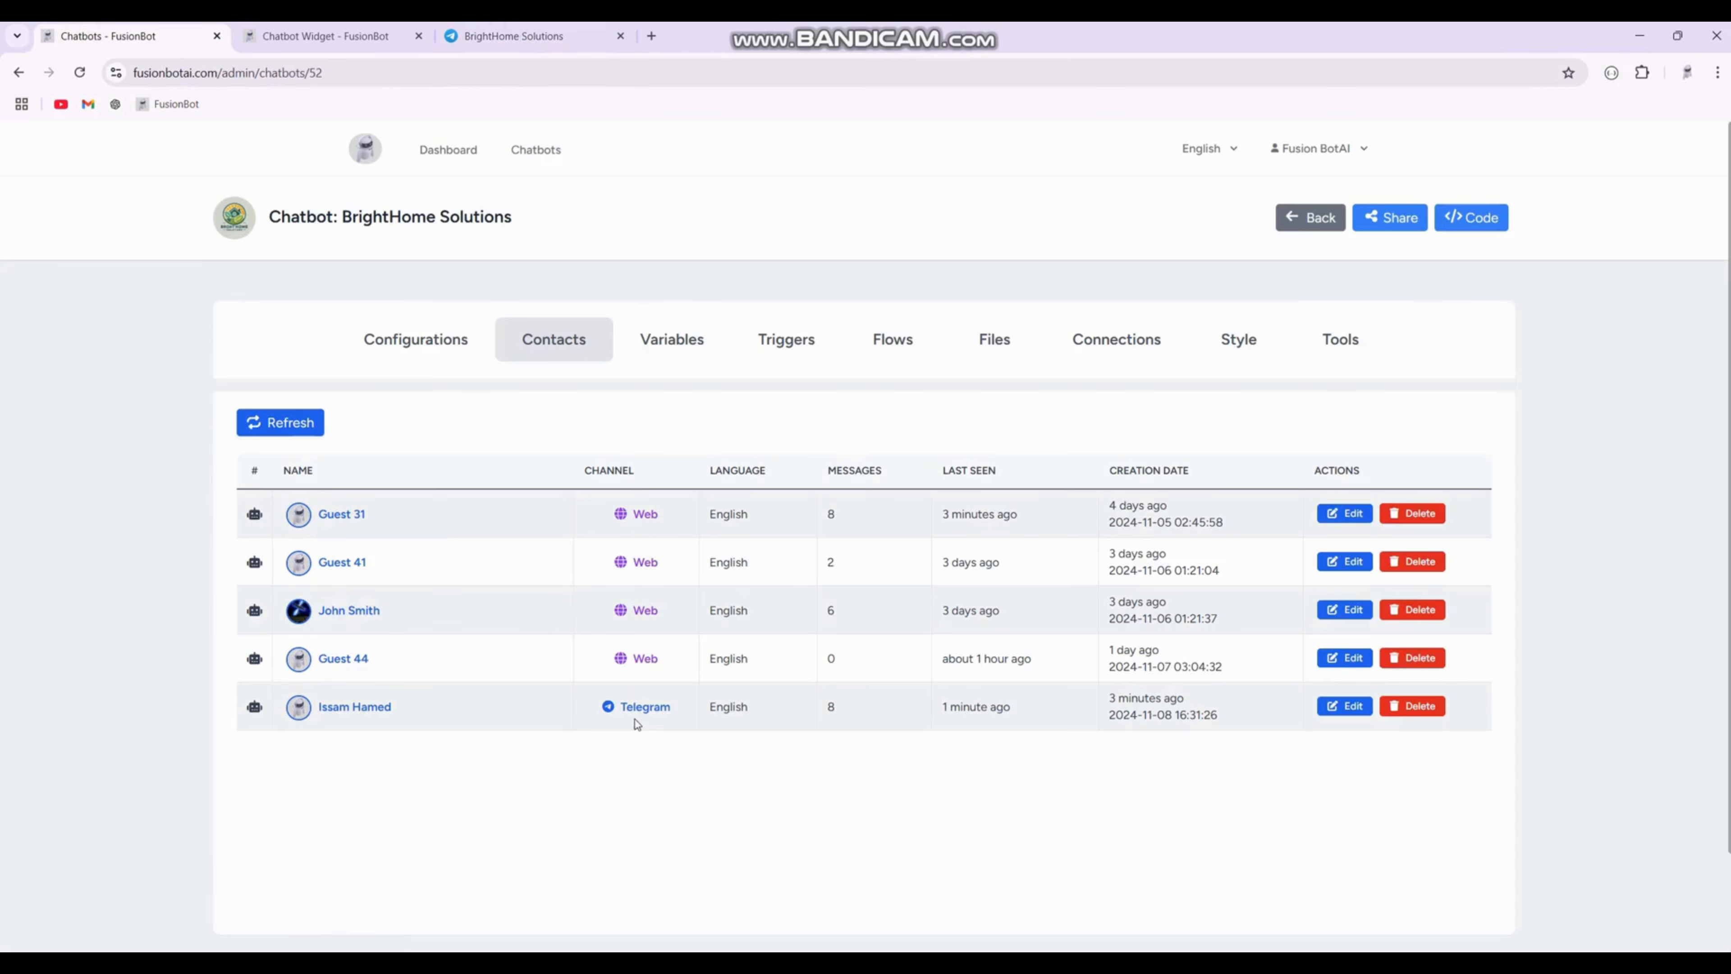
Step: Open the Telegram contact's details and follow its Telegram link to open the bot in Telegram Web
click(434, 702)
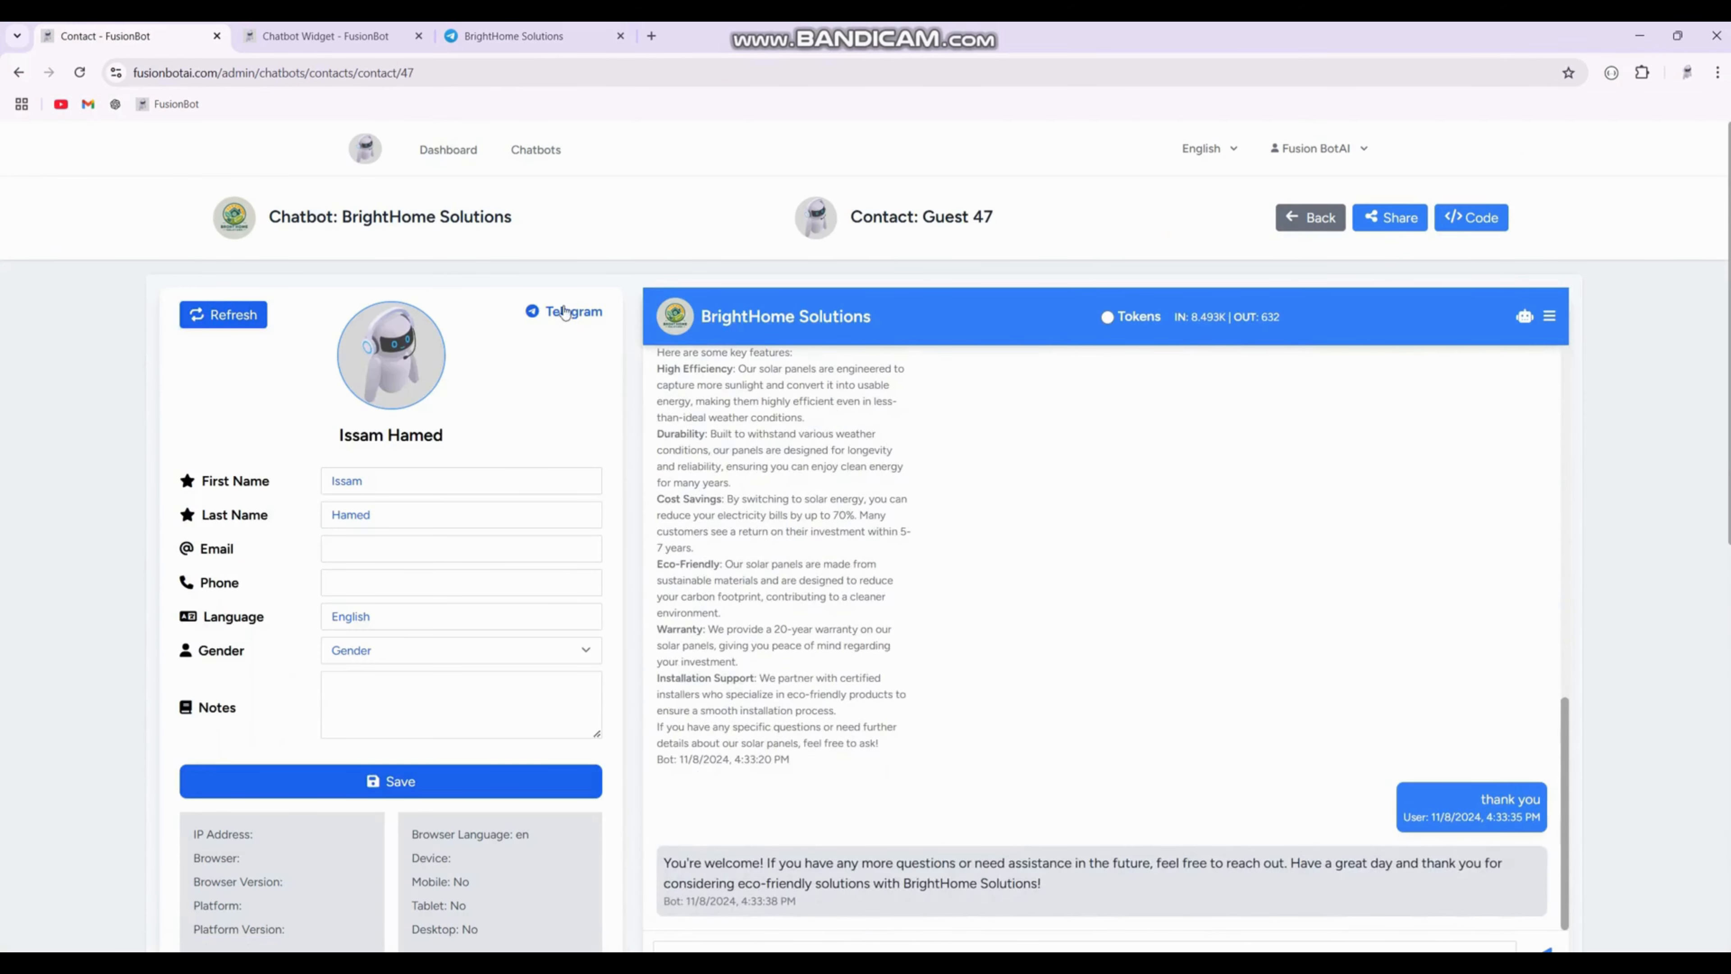
click(548, 315)
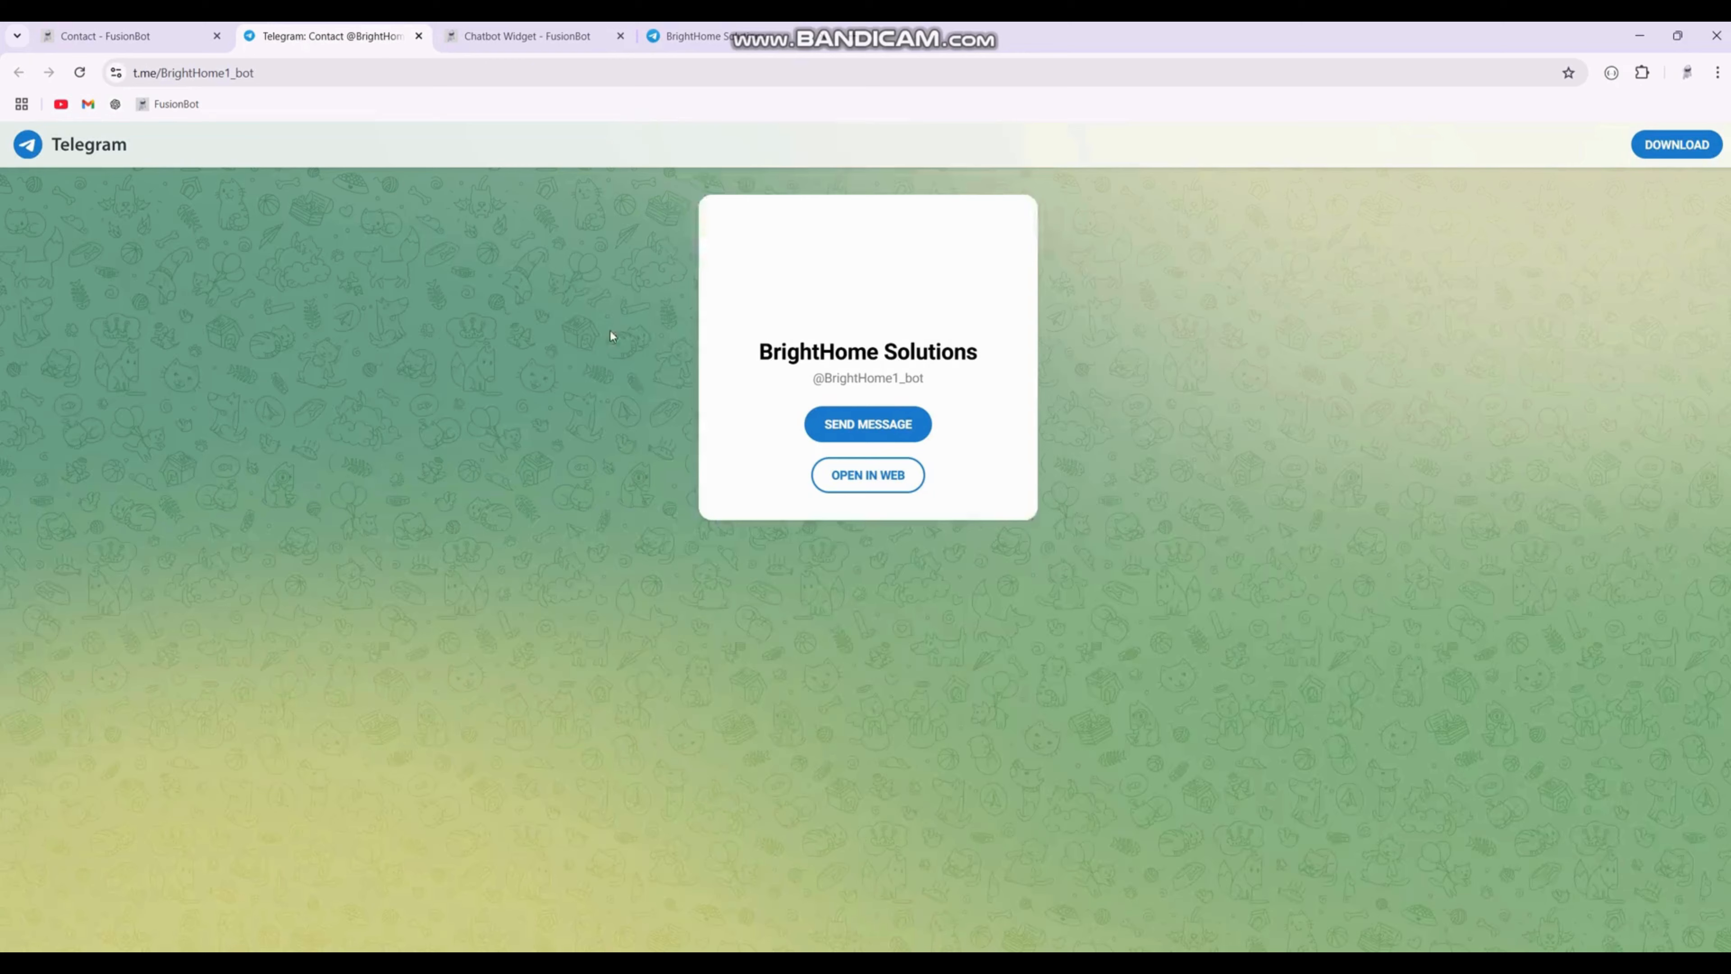
click(1011, 230)
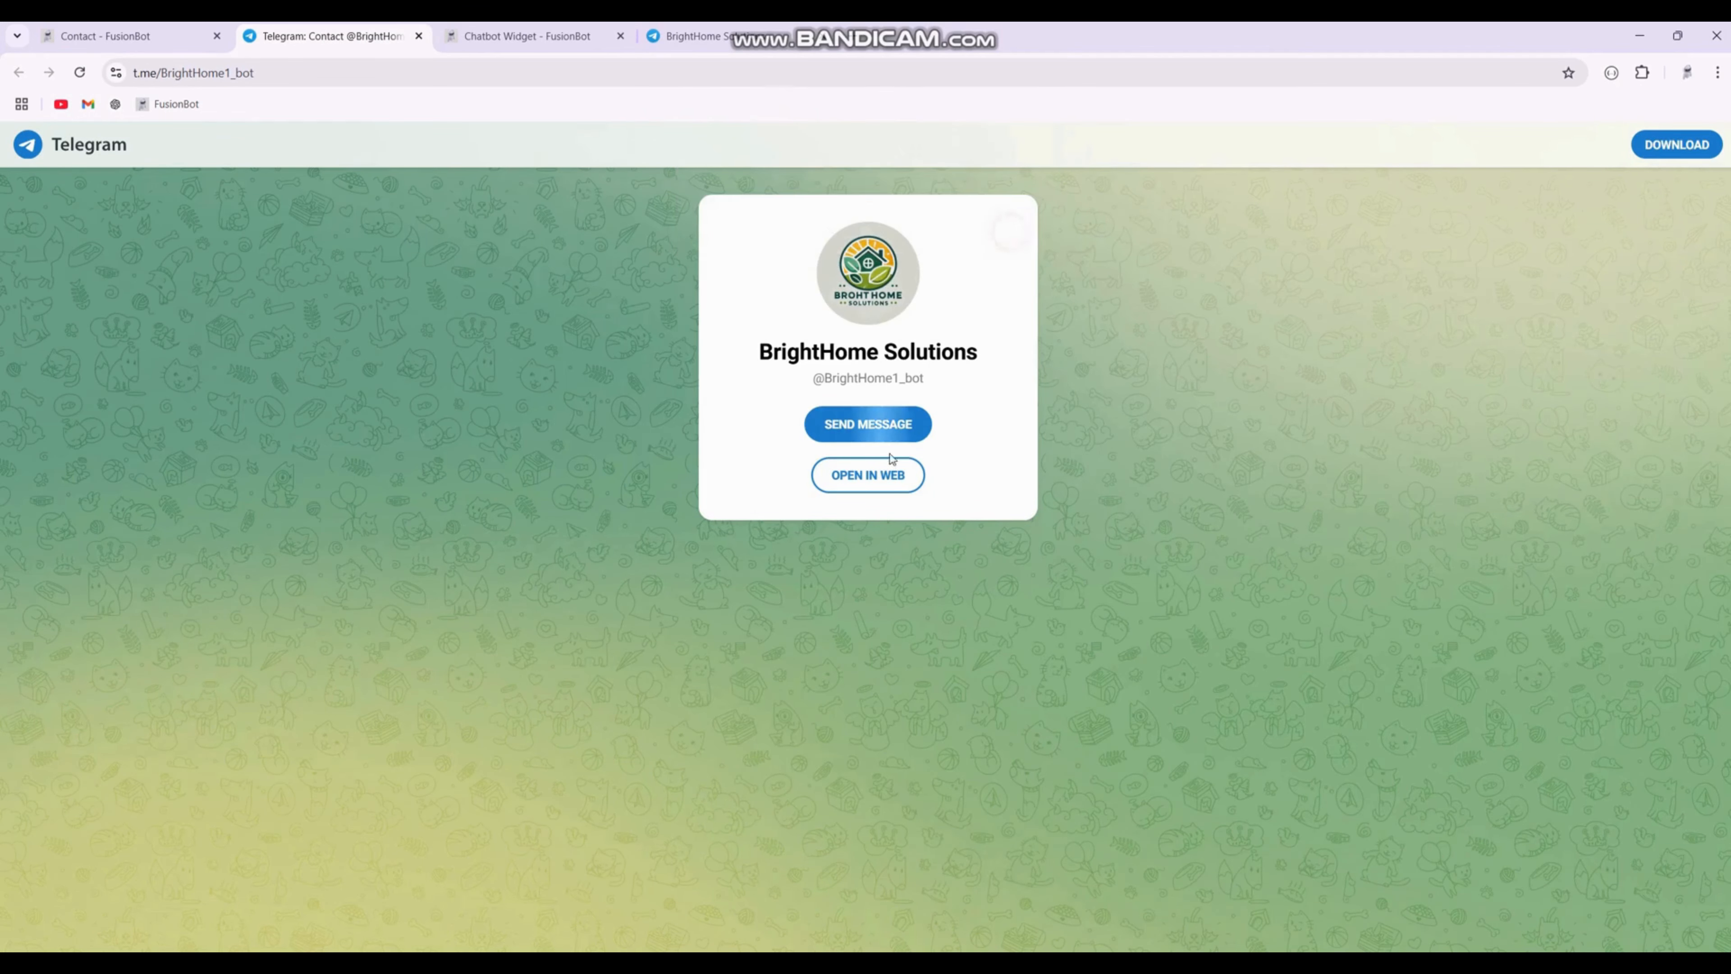
click(864, 477)
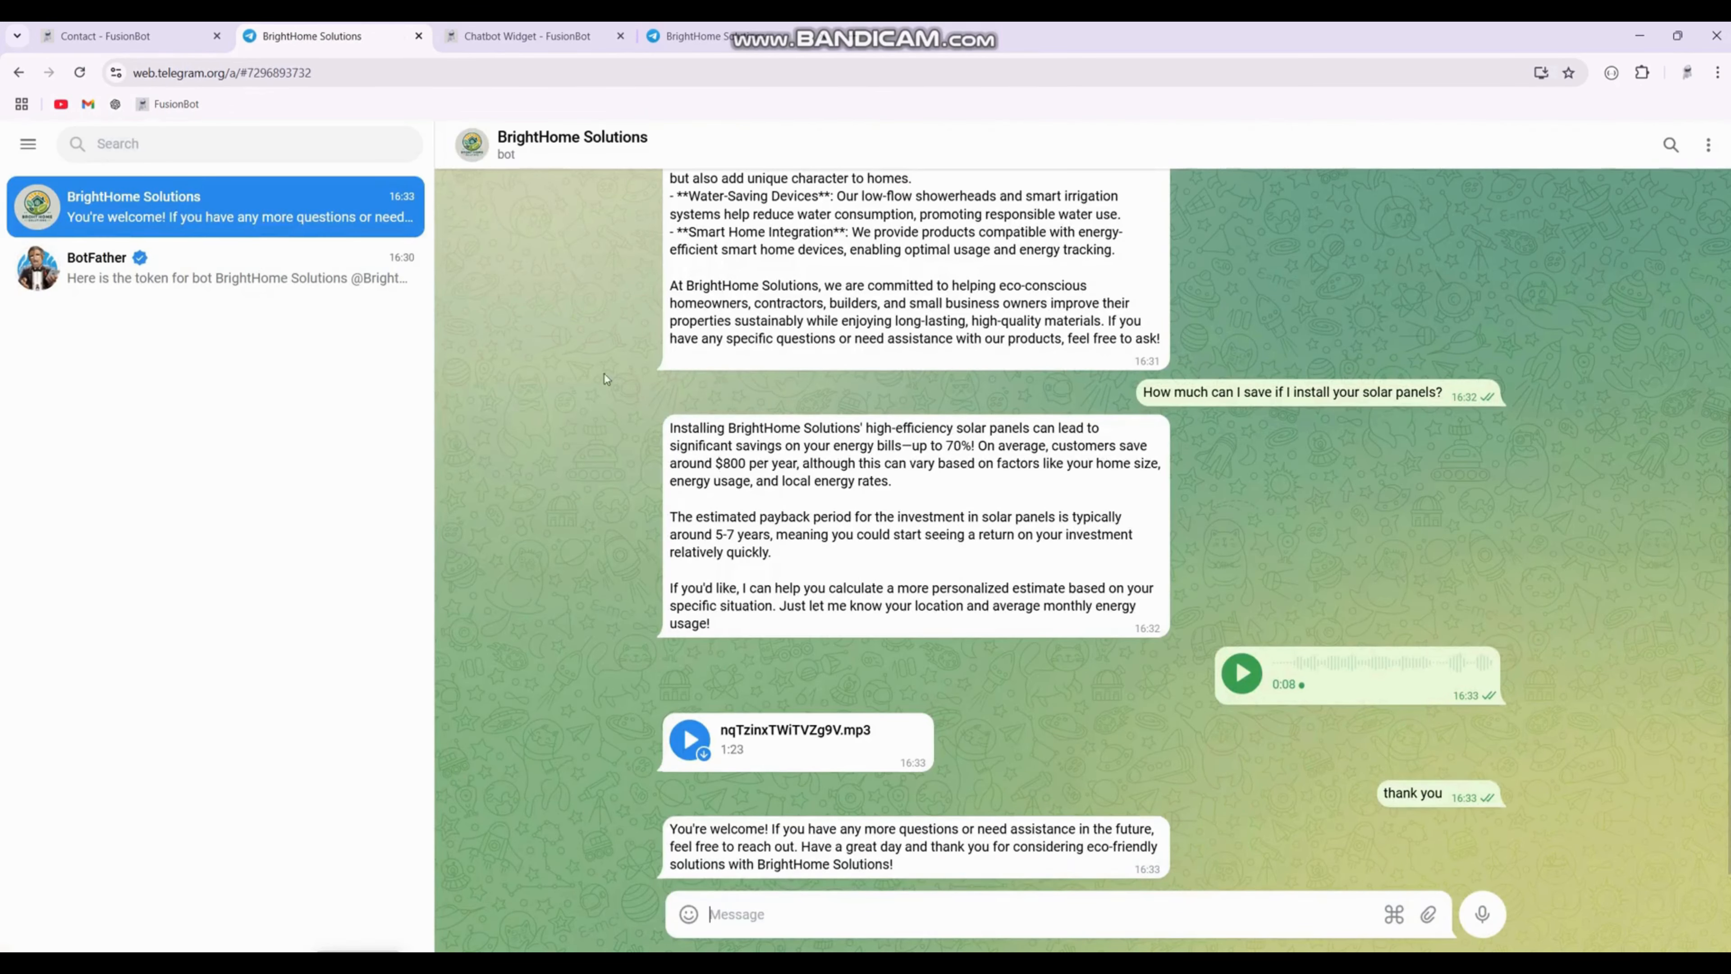
click(109, 35)
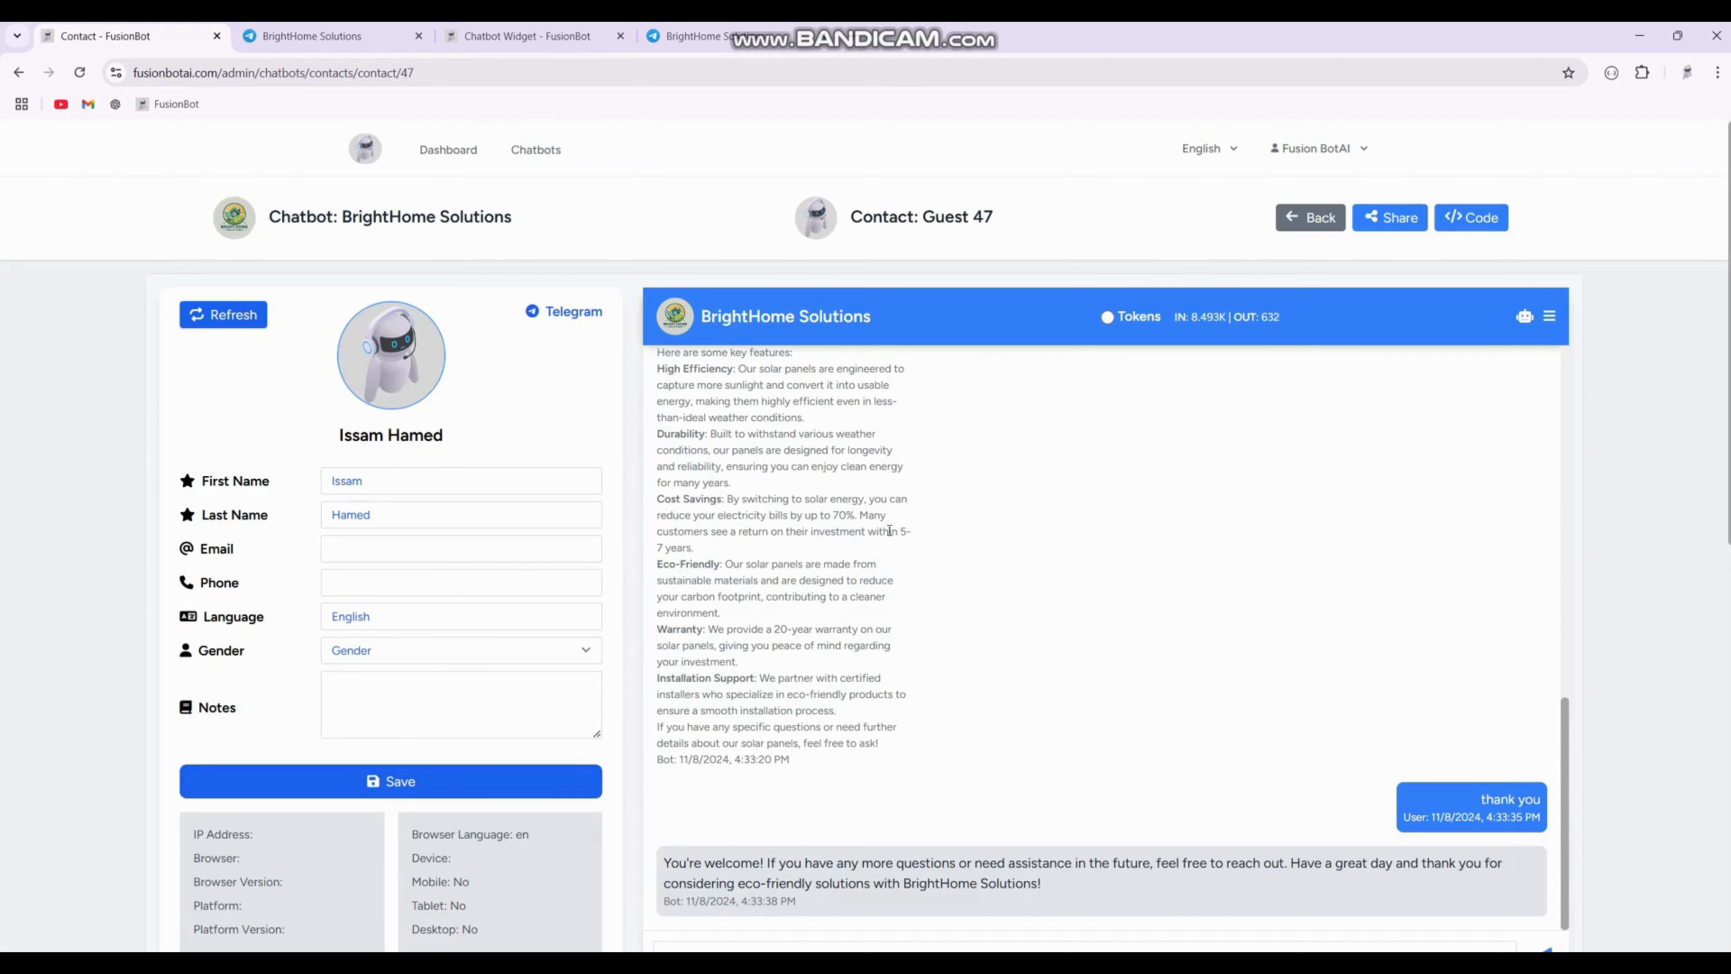
Step: Review the Telegram contact's conversation history in the chat panel
scroll(1121, 753, up, 6)
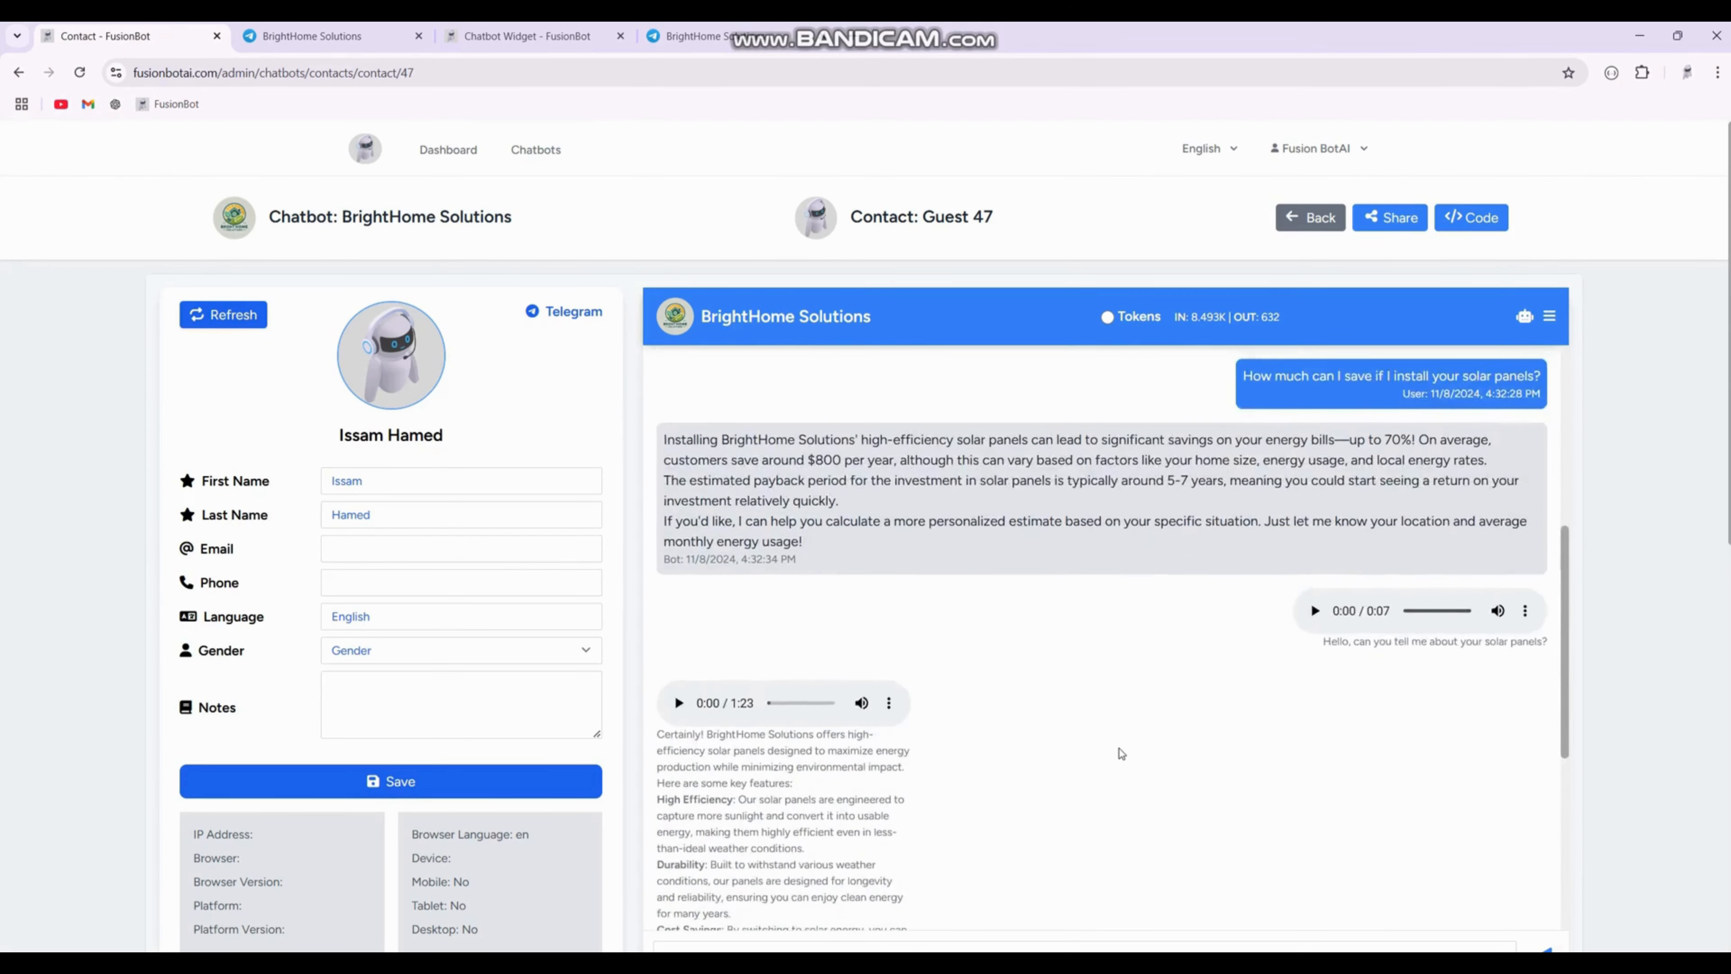
scroll(1121, 753, up, 6)
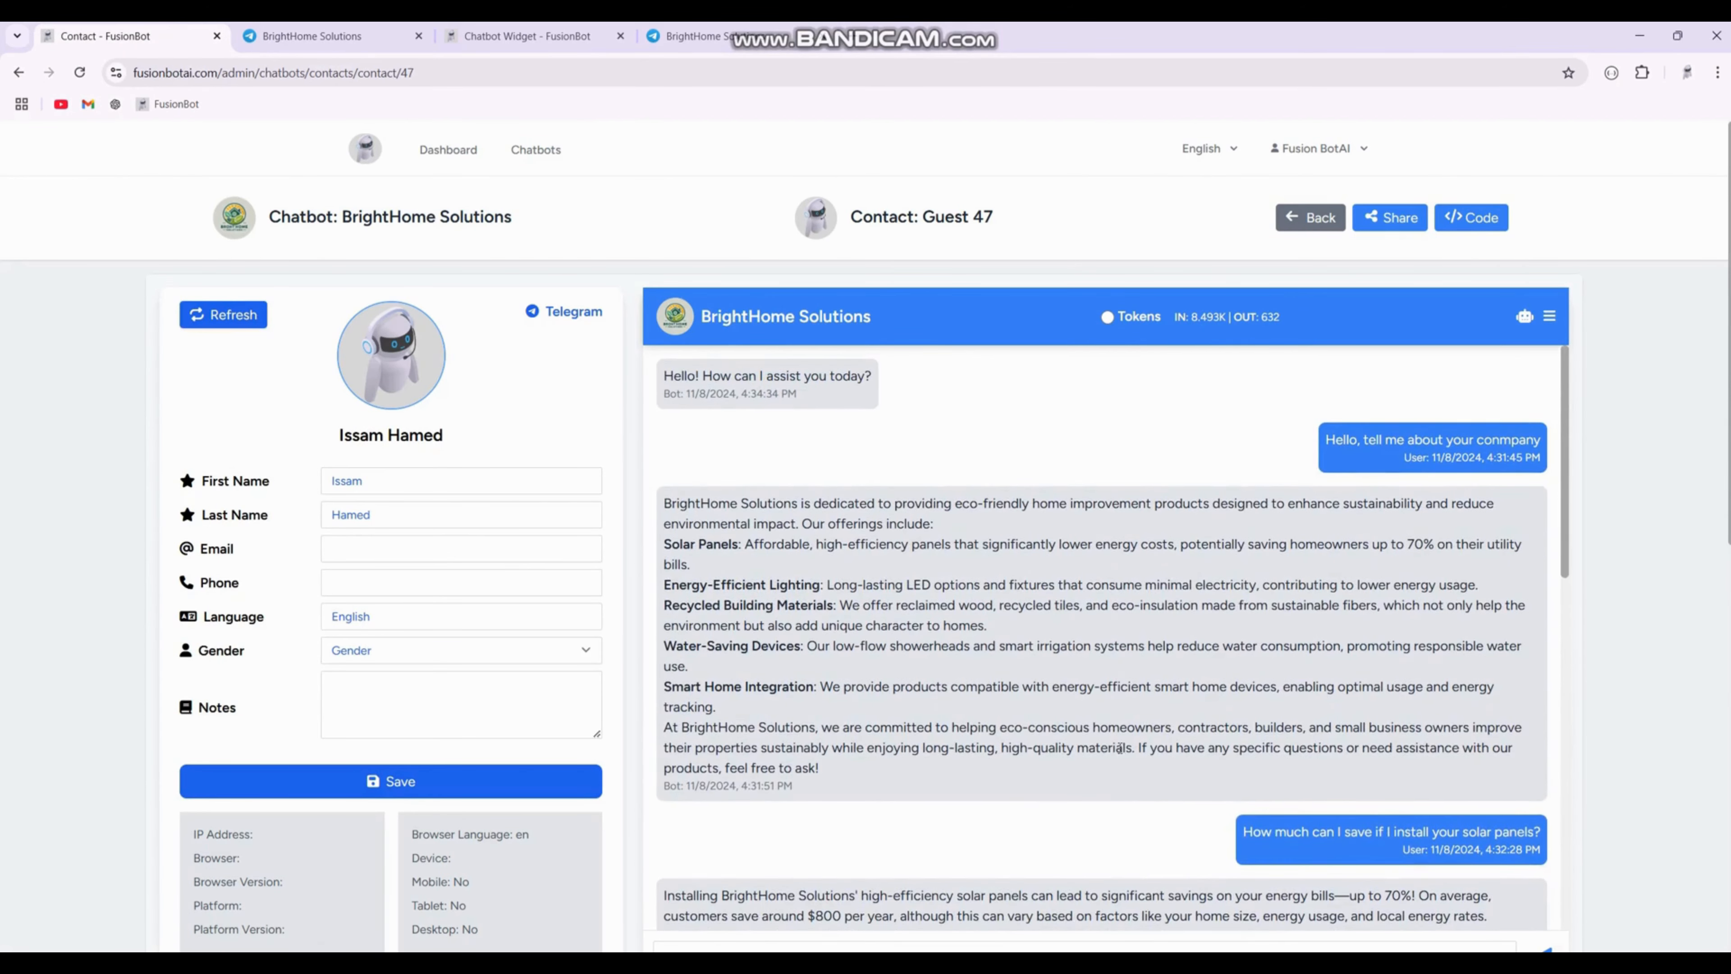
scroll(1119, 748, down, 6)
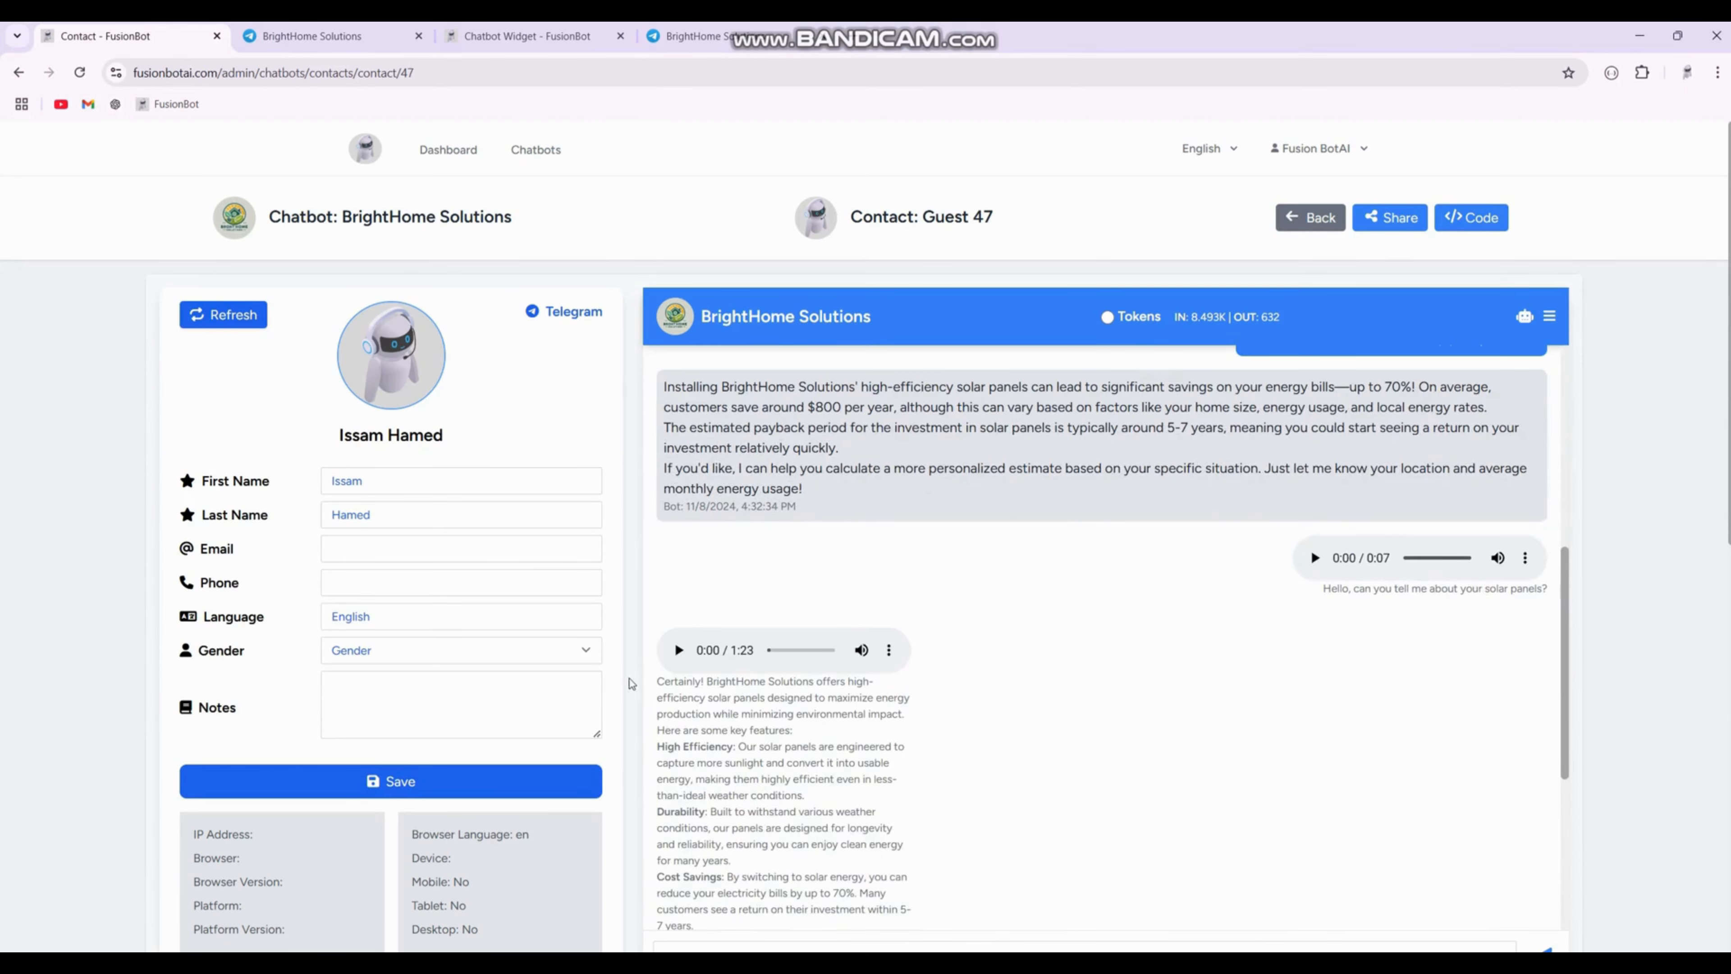
scroll(757, 712, down, 1)
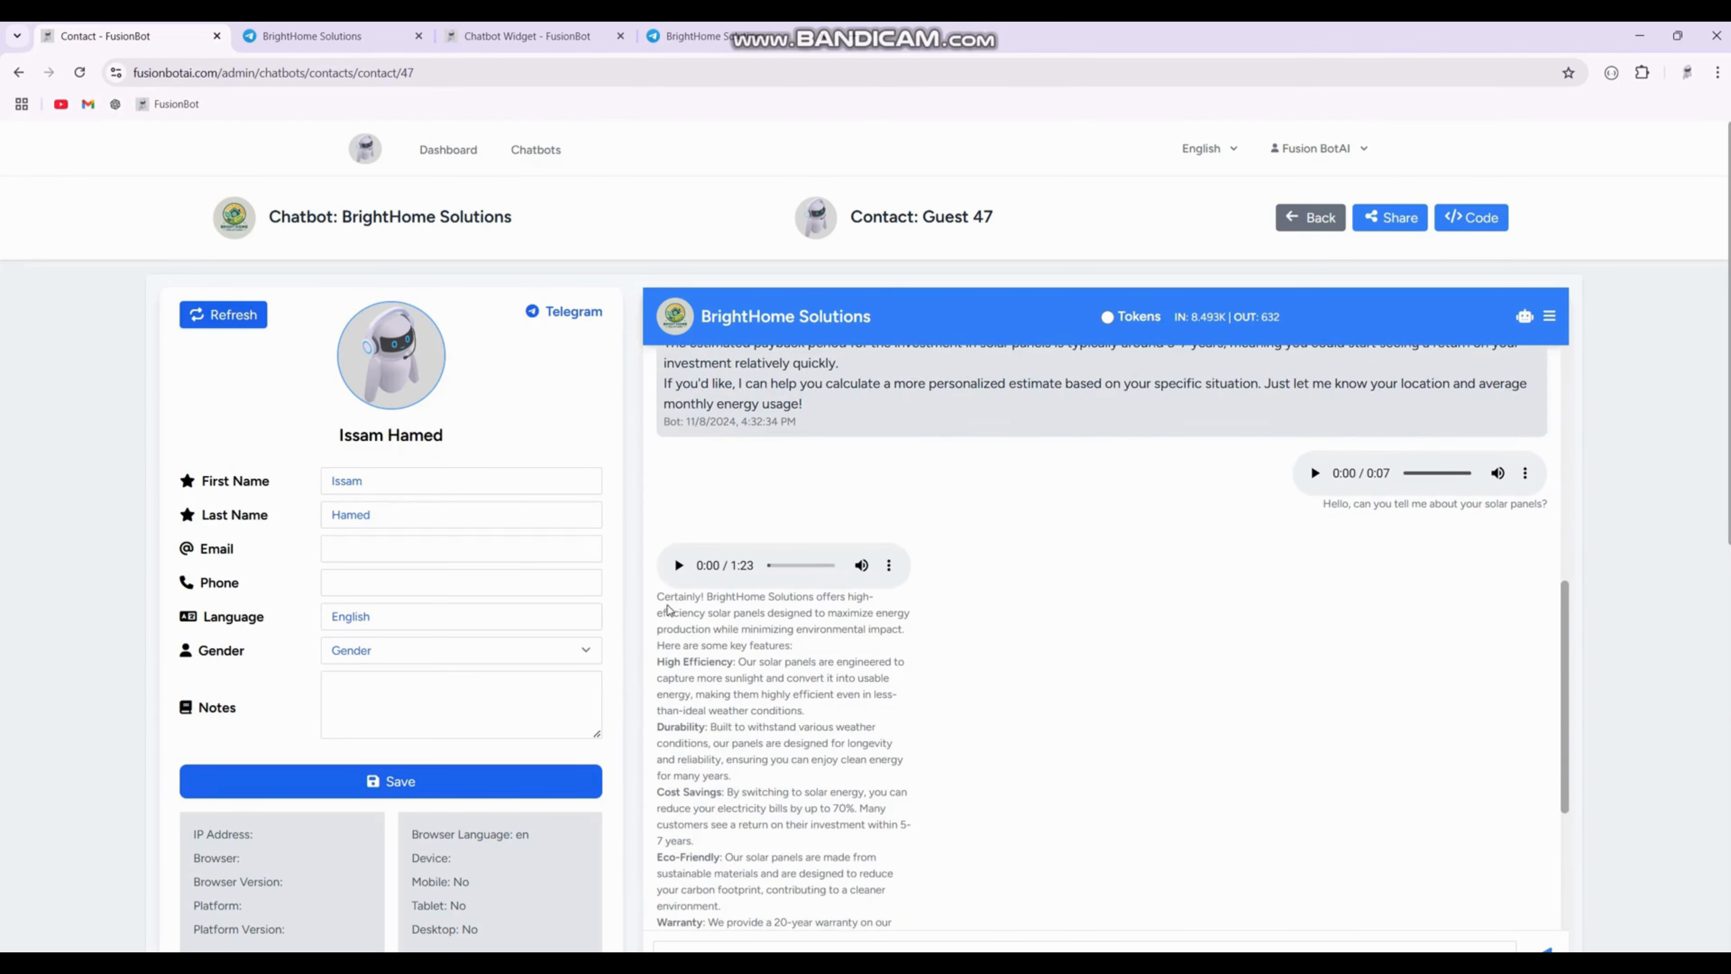
drag(658, 598, 897, 905)
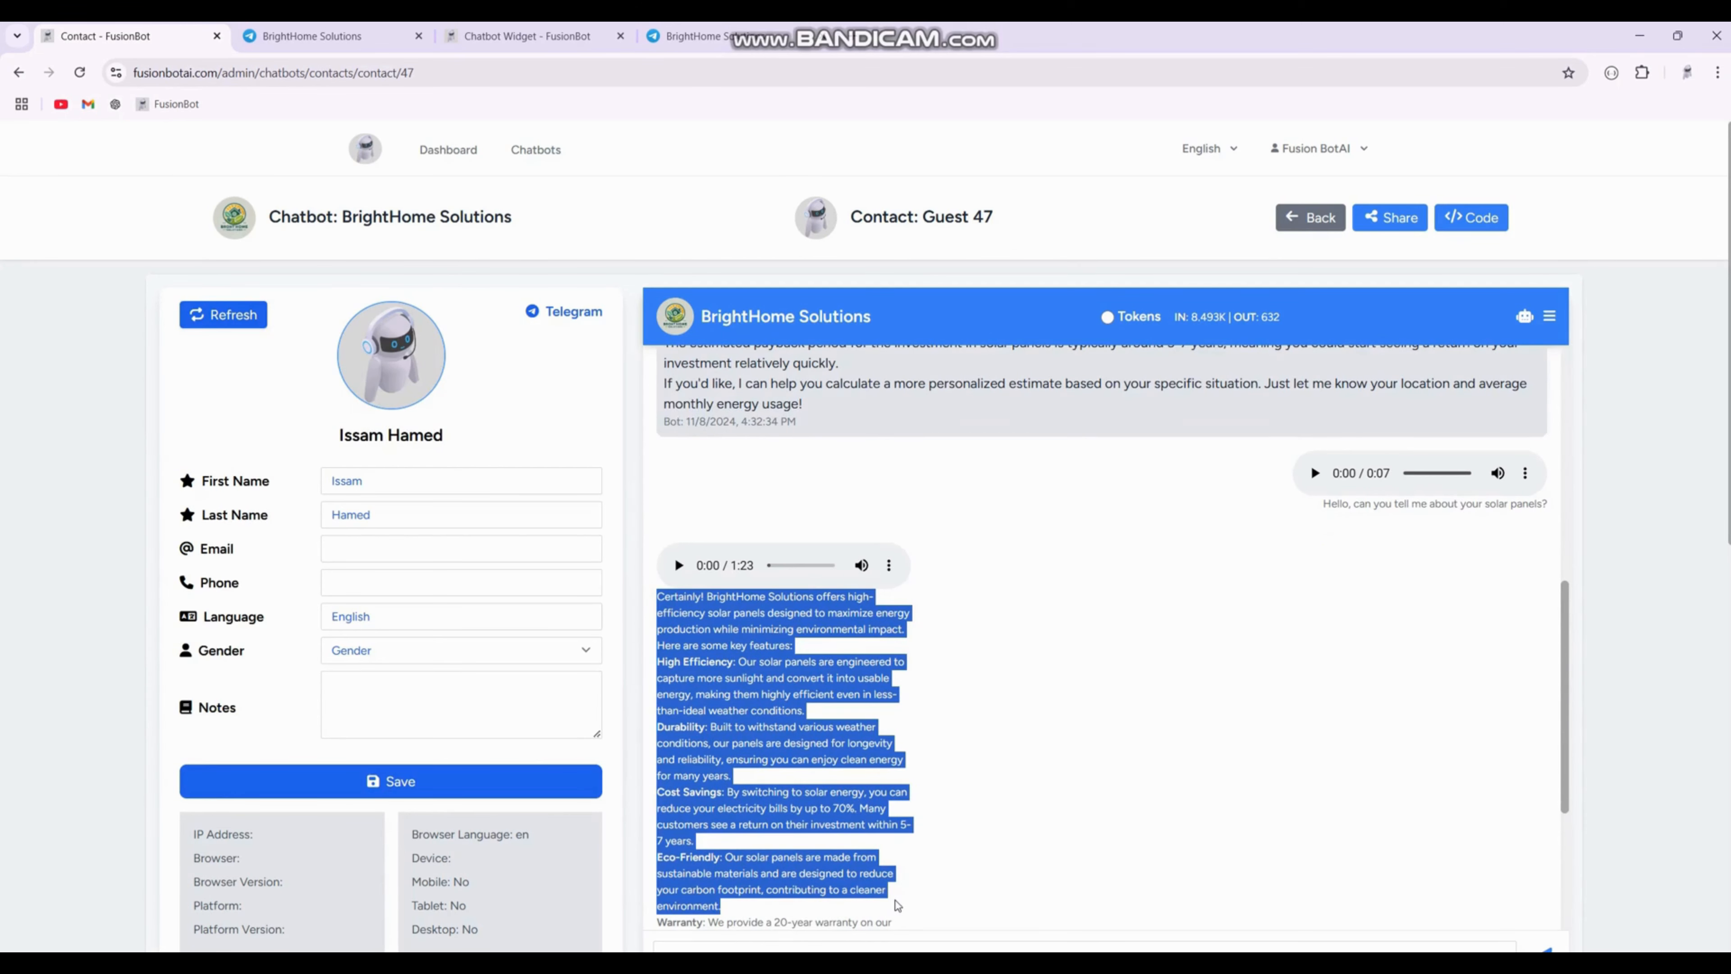
scroll(946, 775, down, 4)
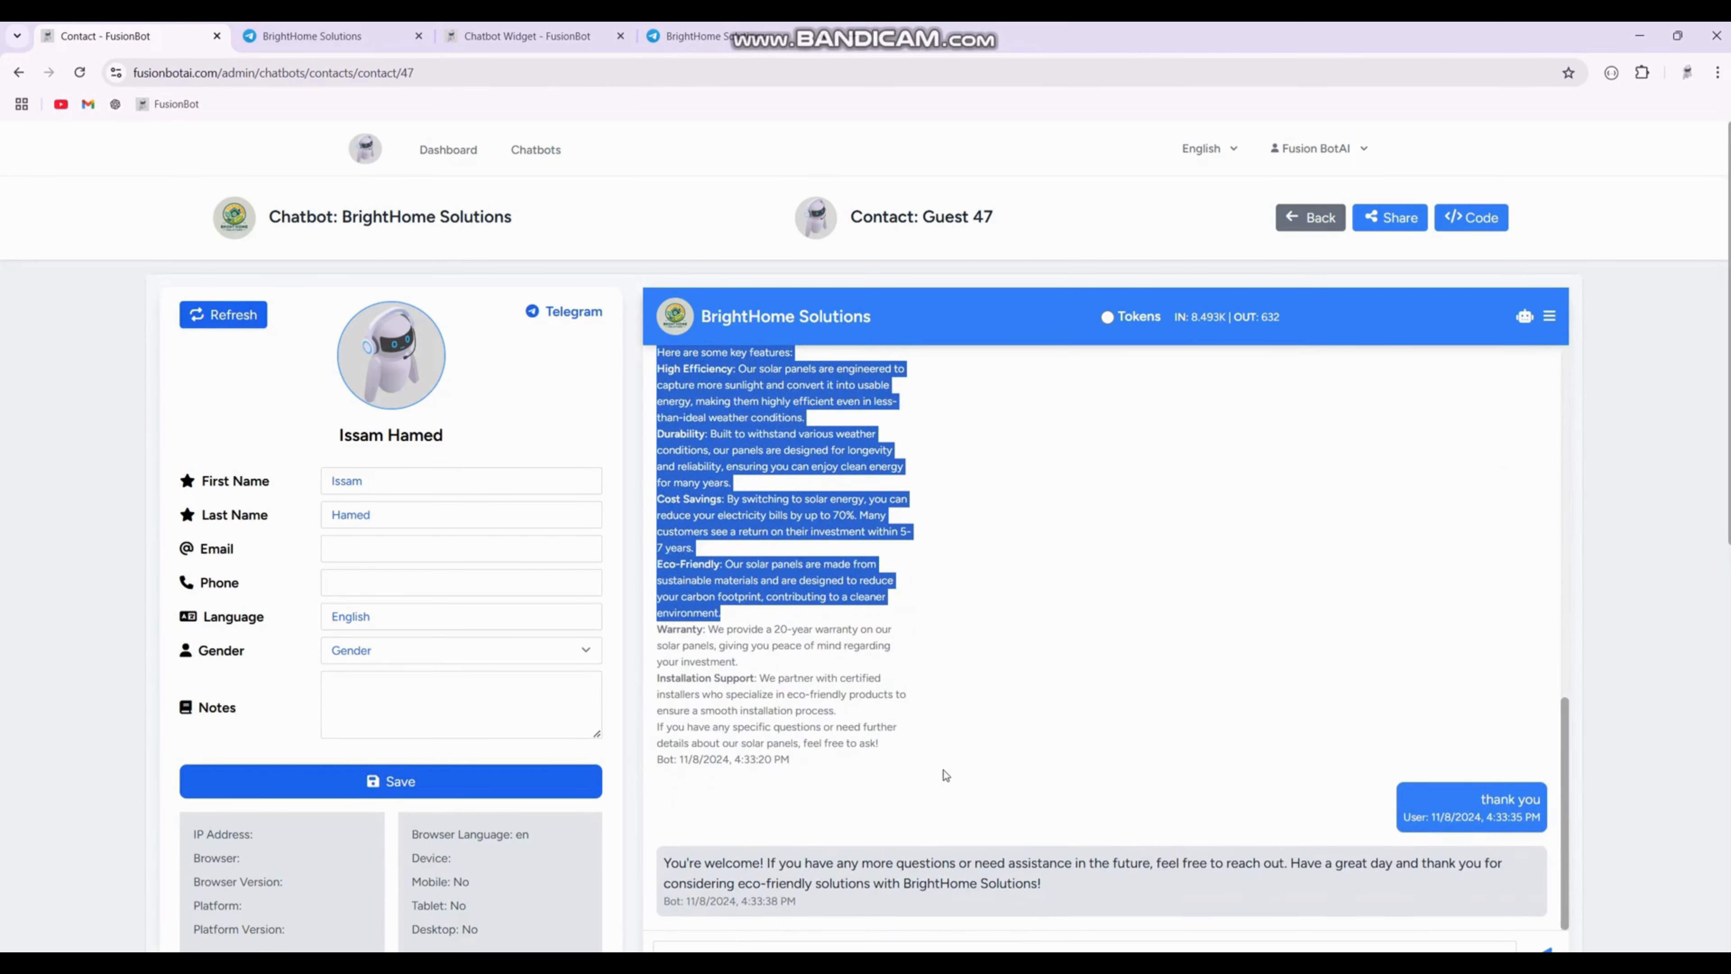
click(1549, 319)
click(1553, 318)
click(1553, 318)
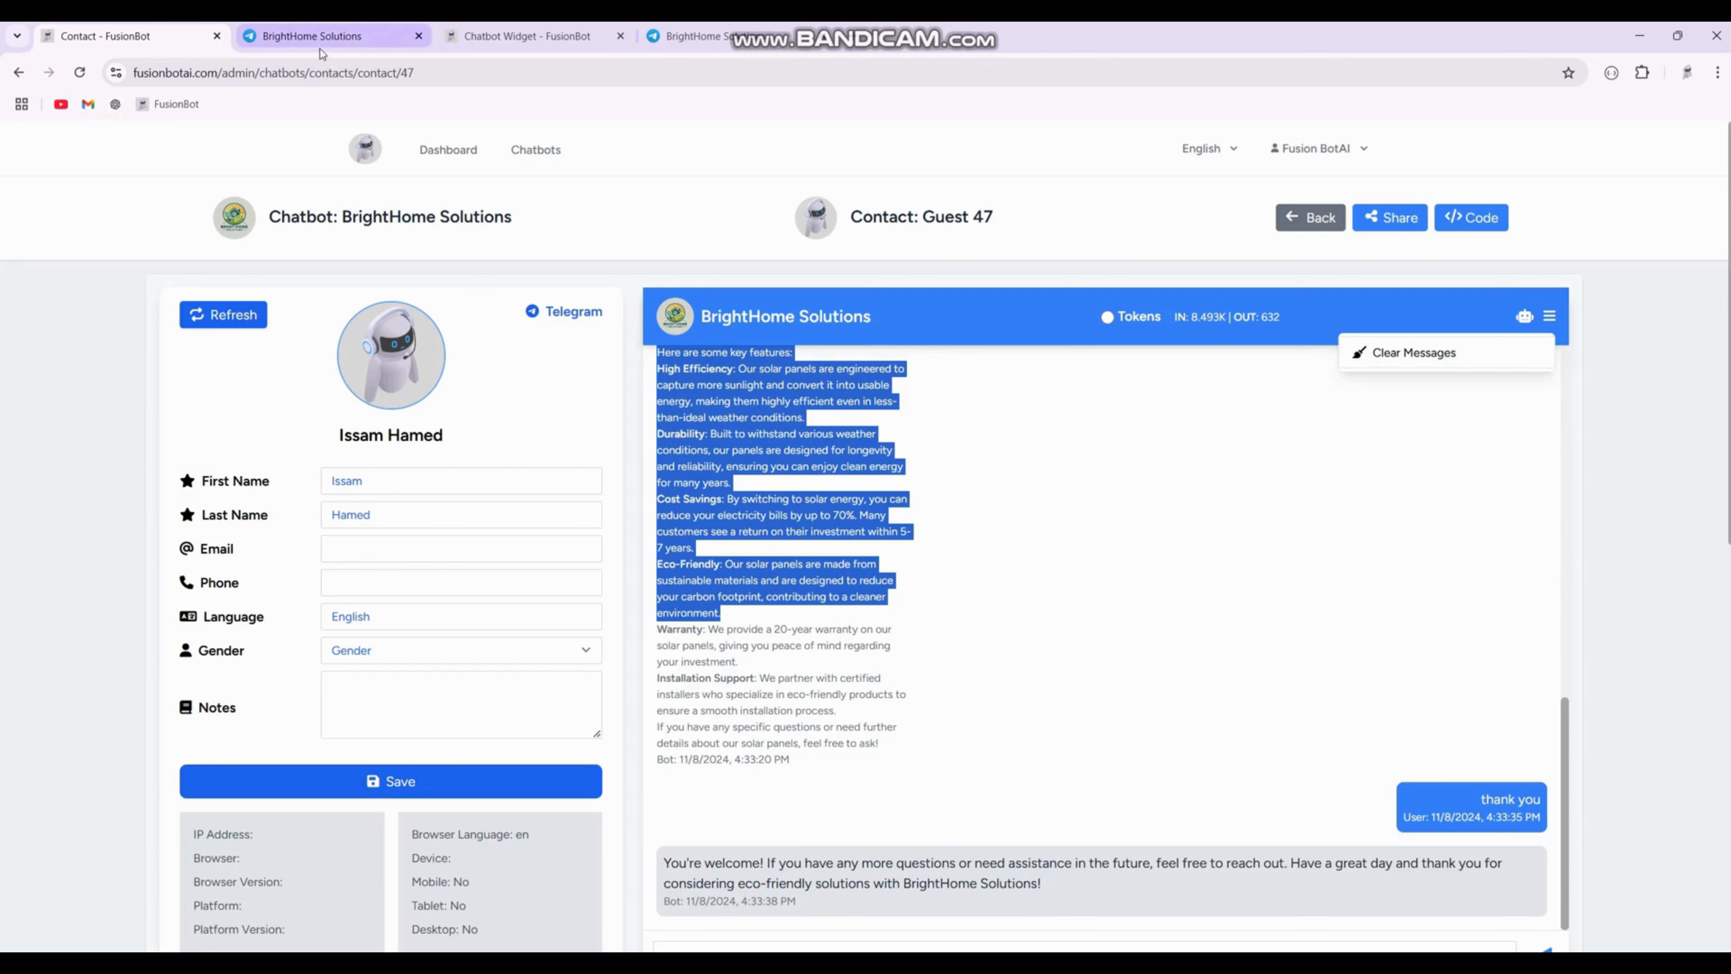
click(491, 41)
click(355, 41)
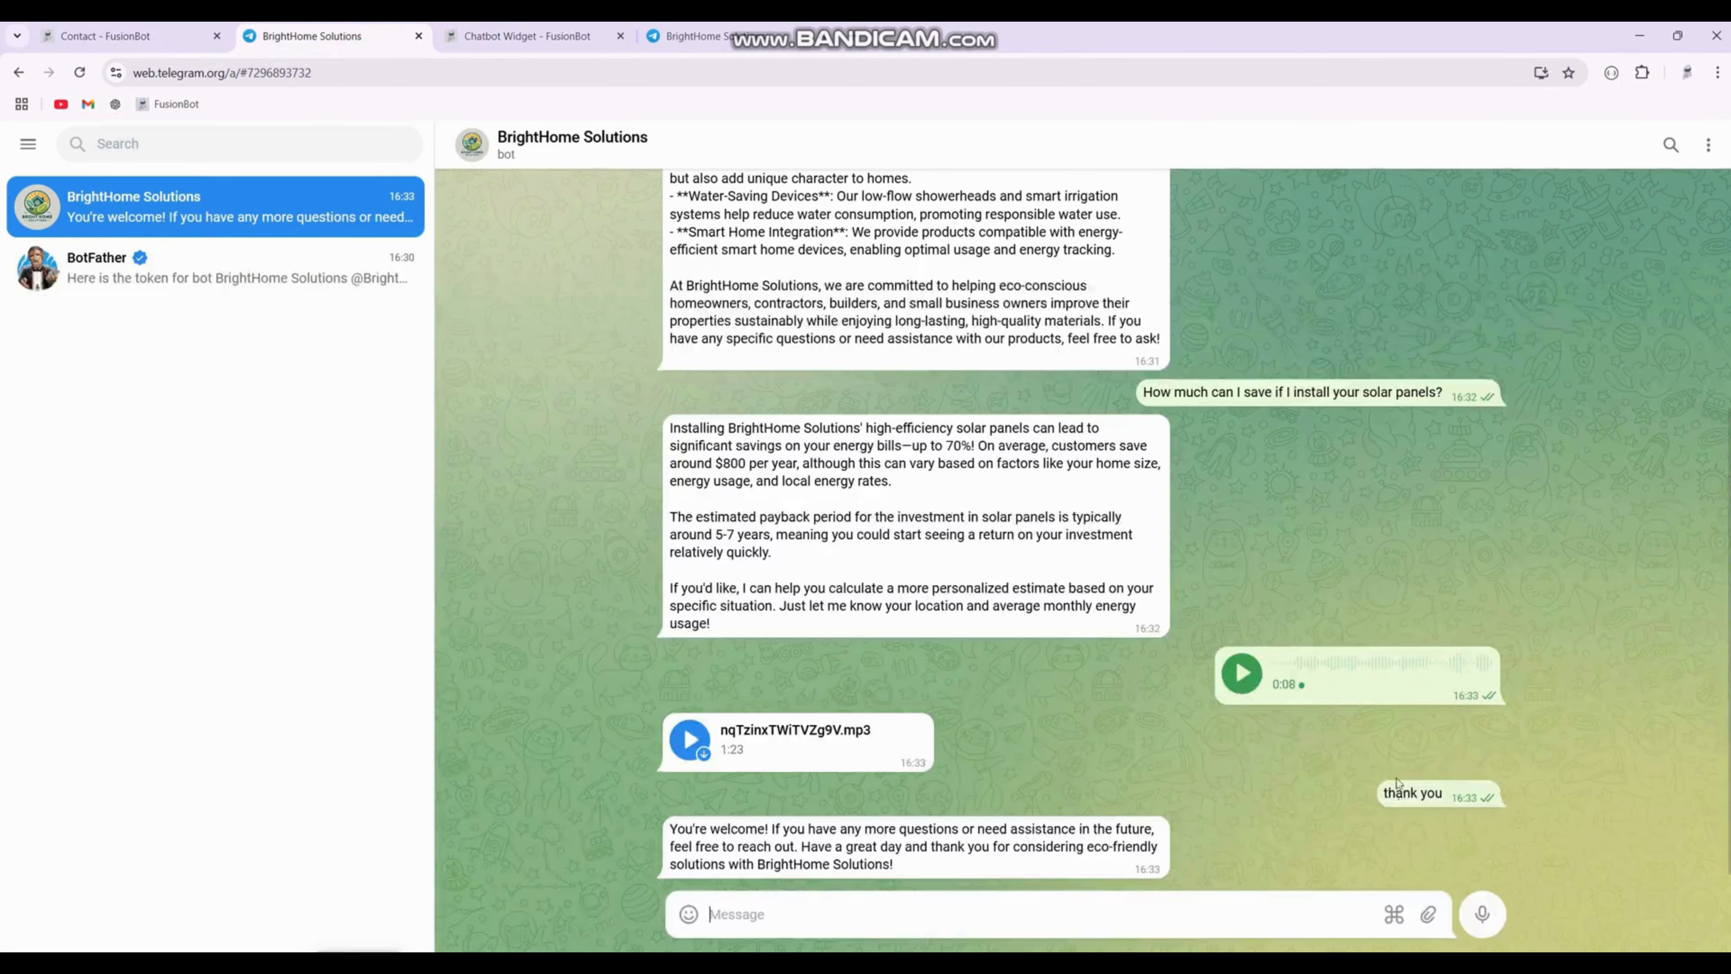
click(1397, 915)
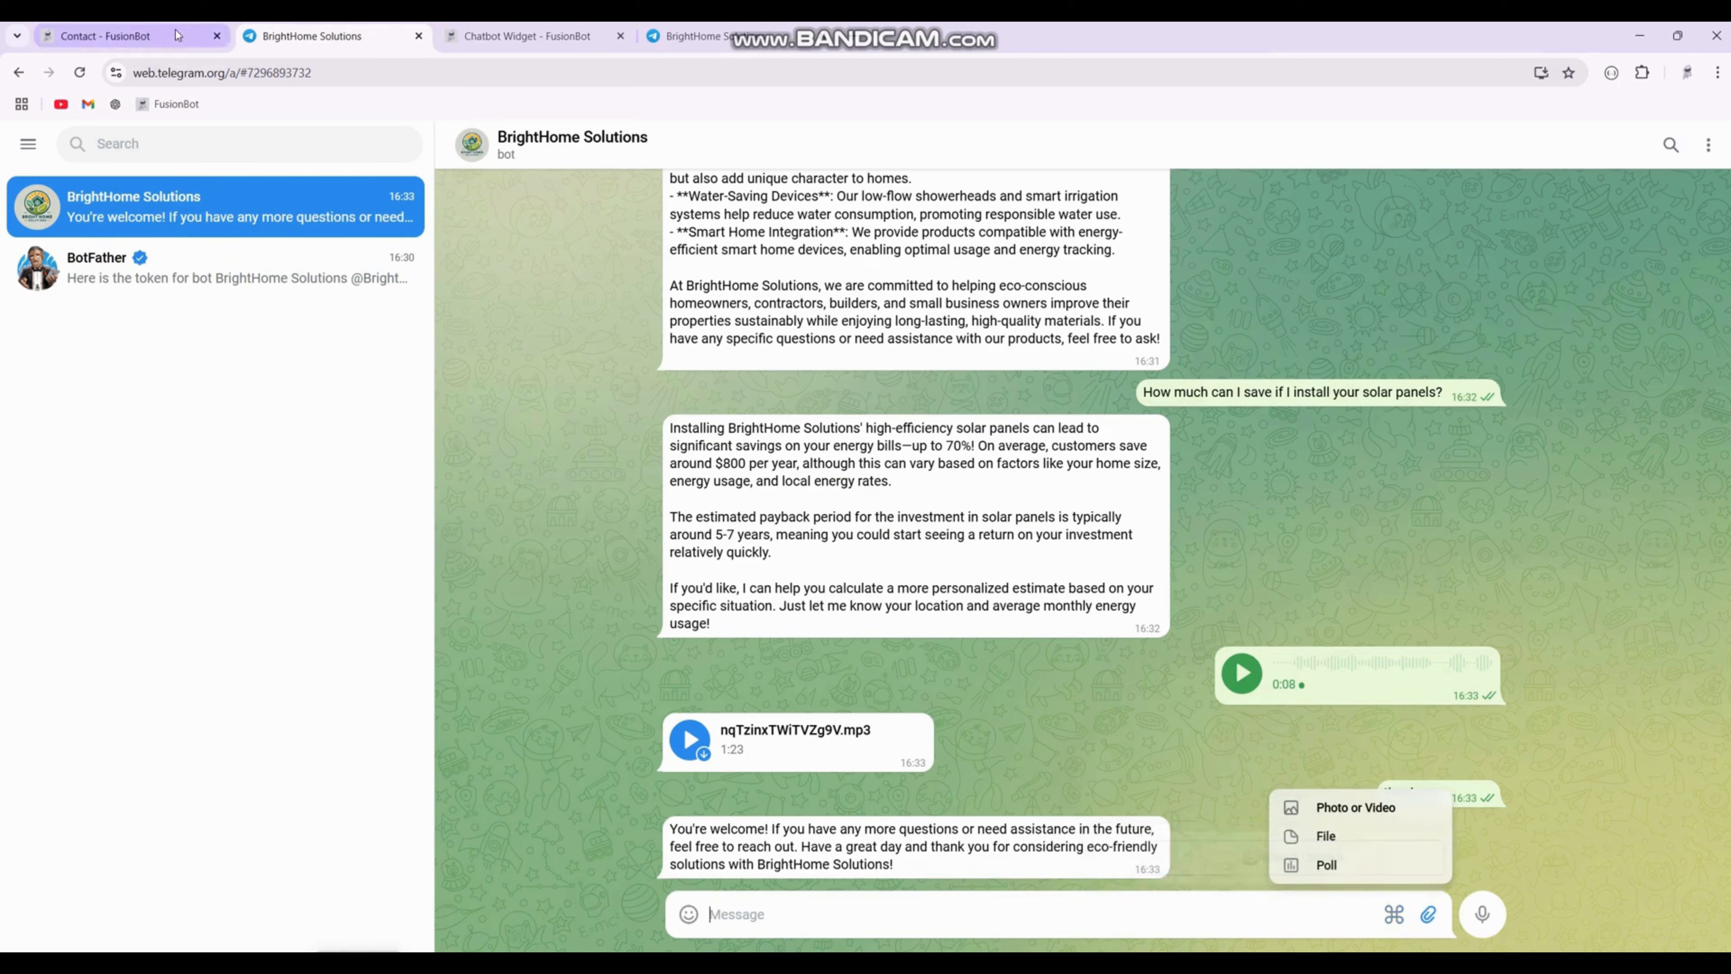
click(106, 36)
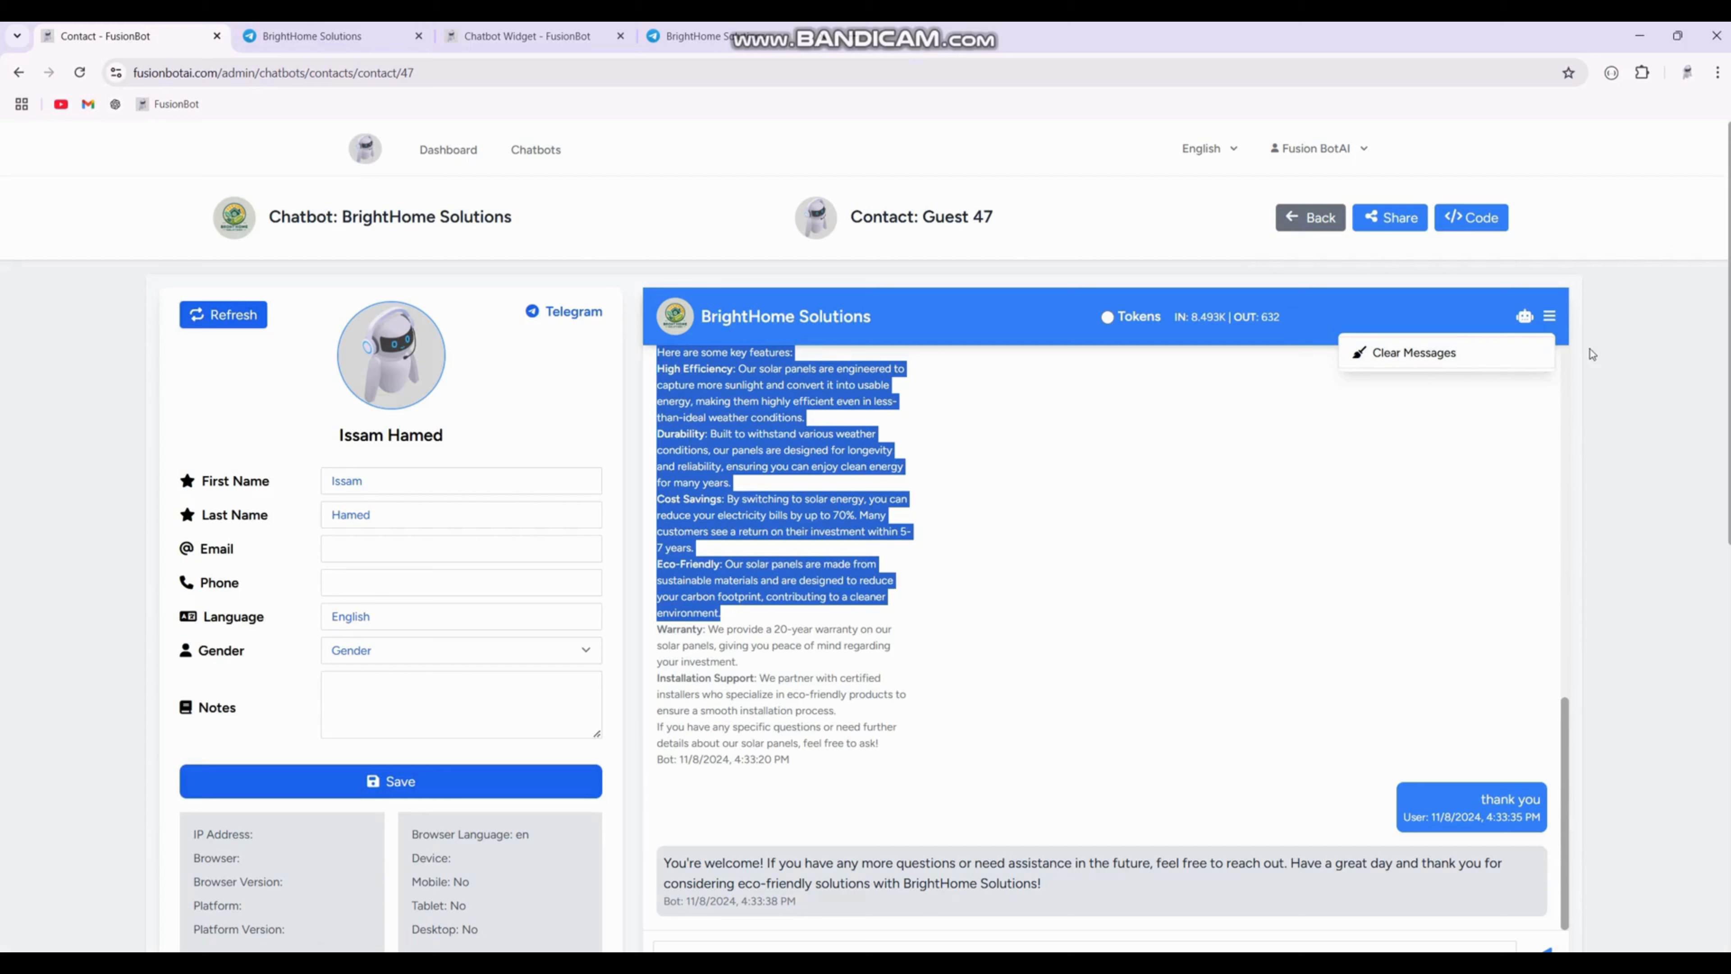
click(1550, 320)
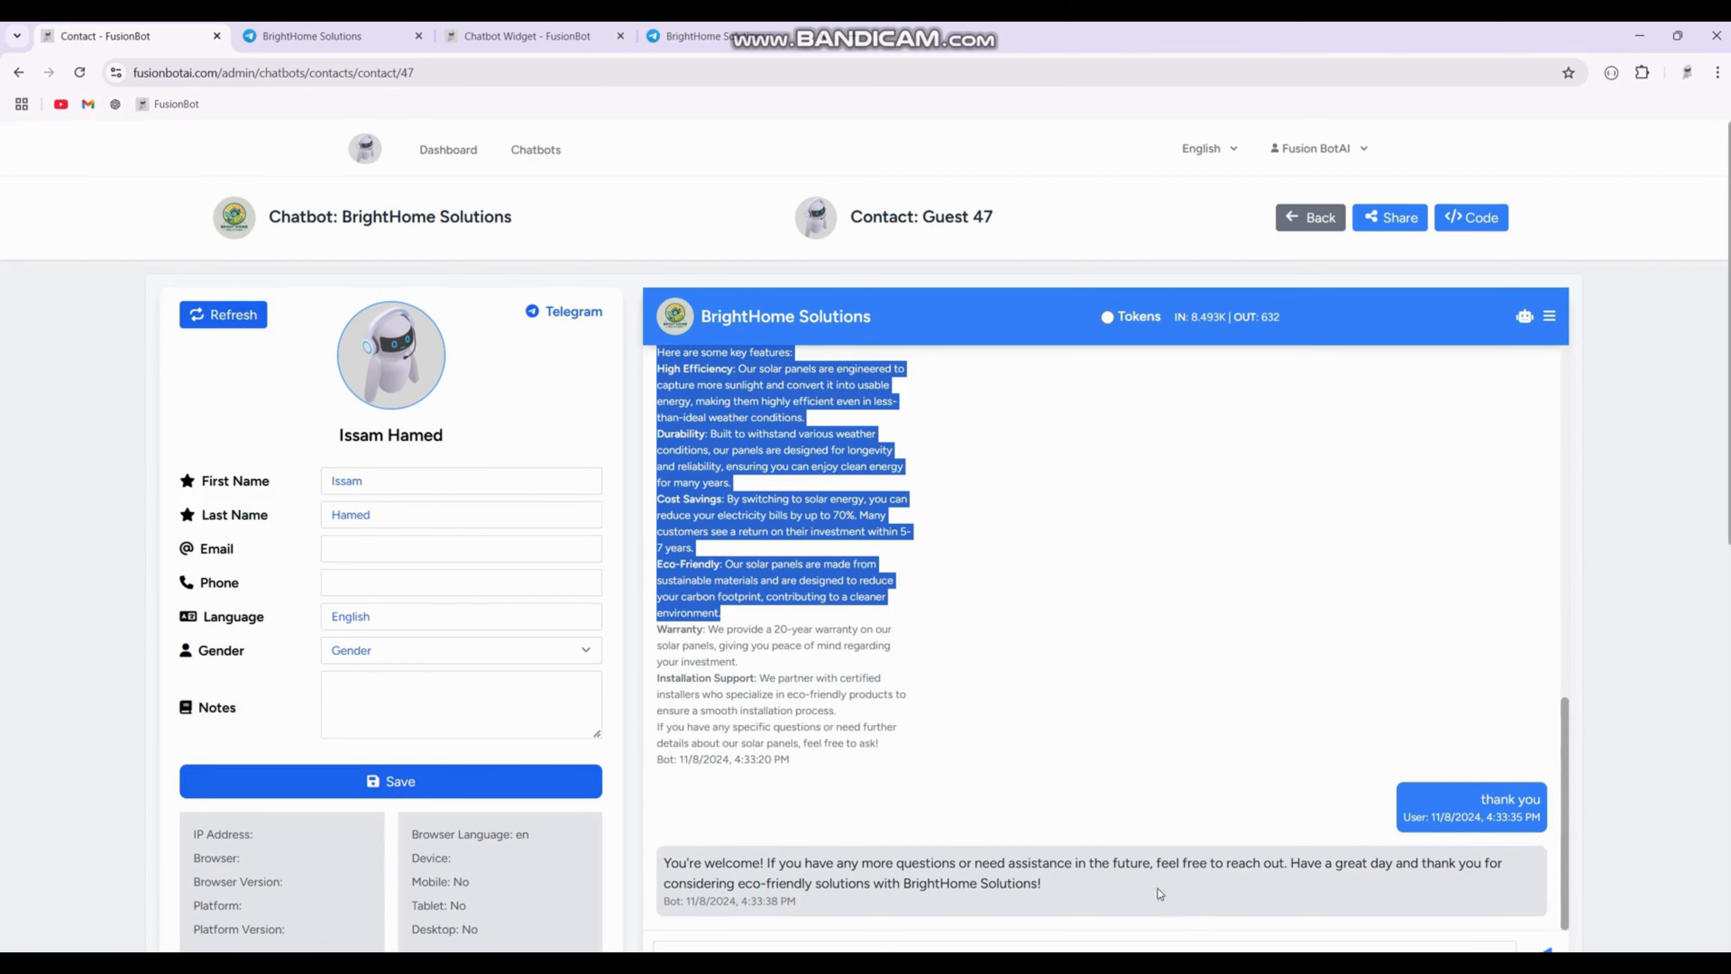
scroll(1124, 886, down, 3)
scroll(1123, 884, up, 2)
scroll(1122, 885, up, 1)
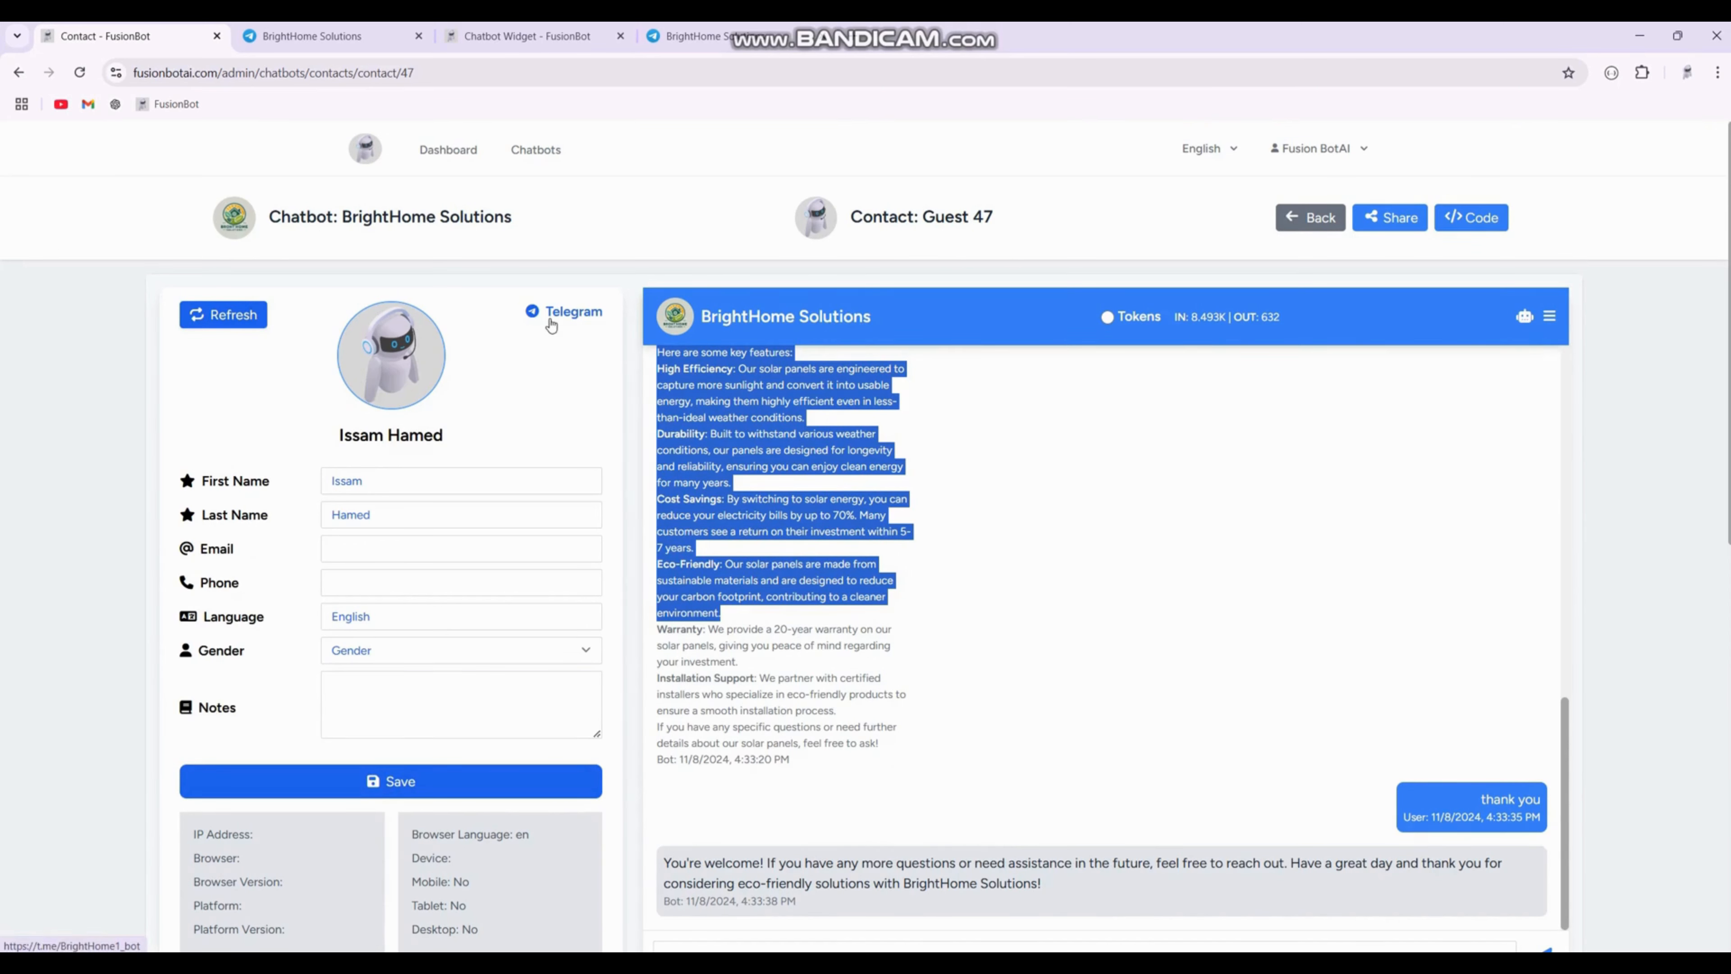
click(497, 40)
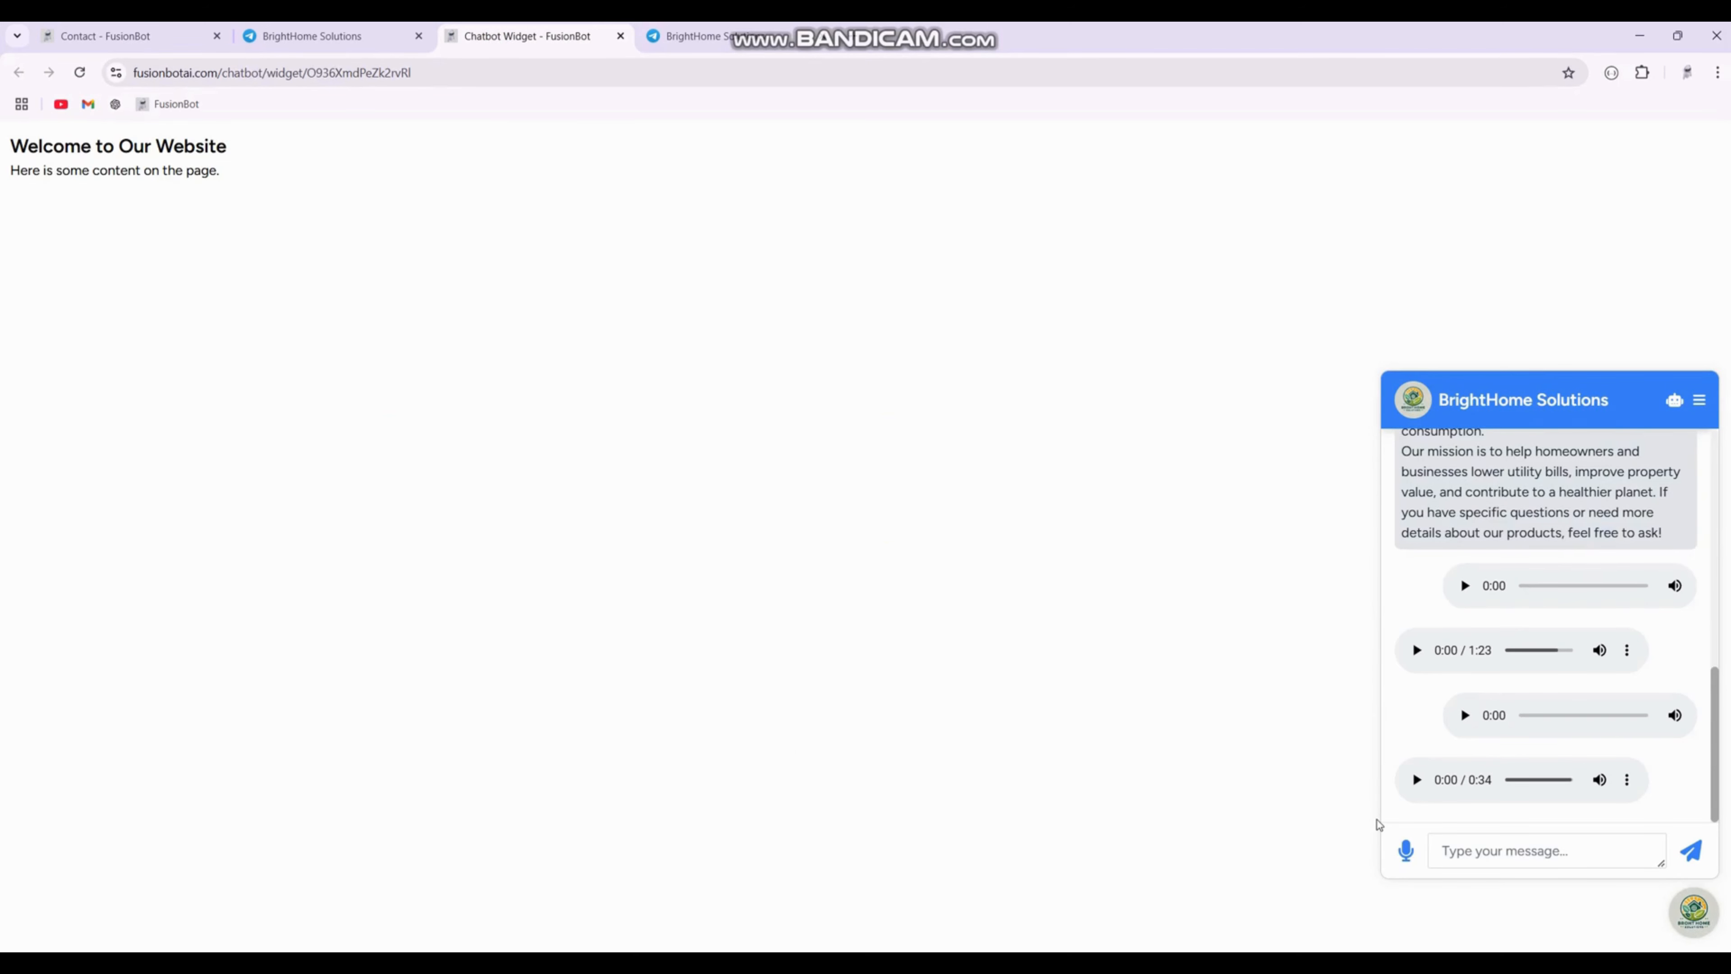
click(349, 39)
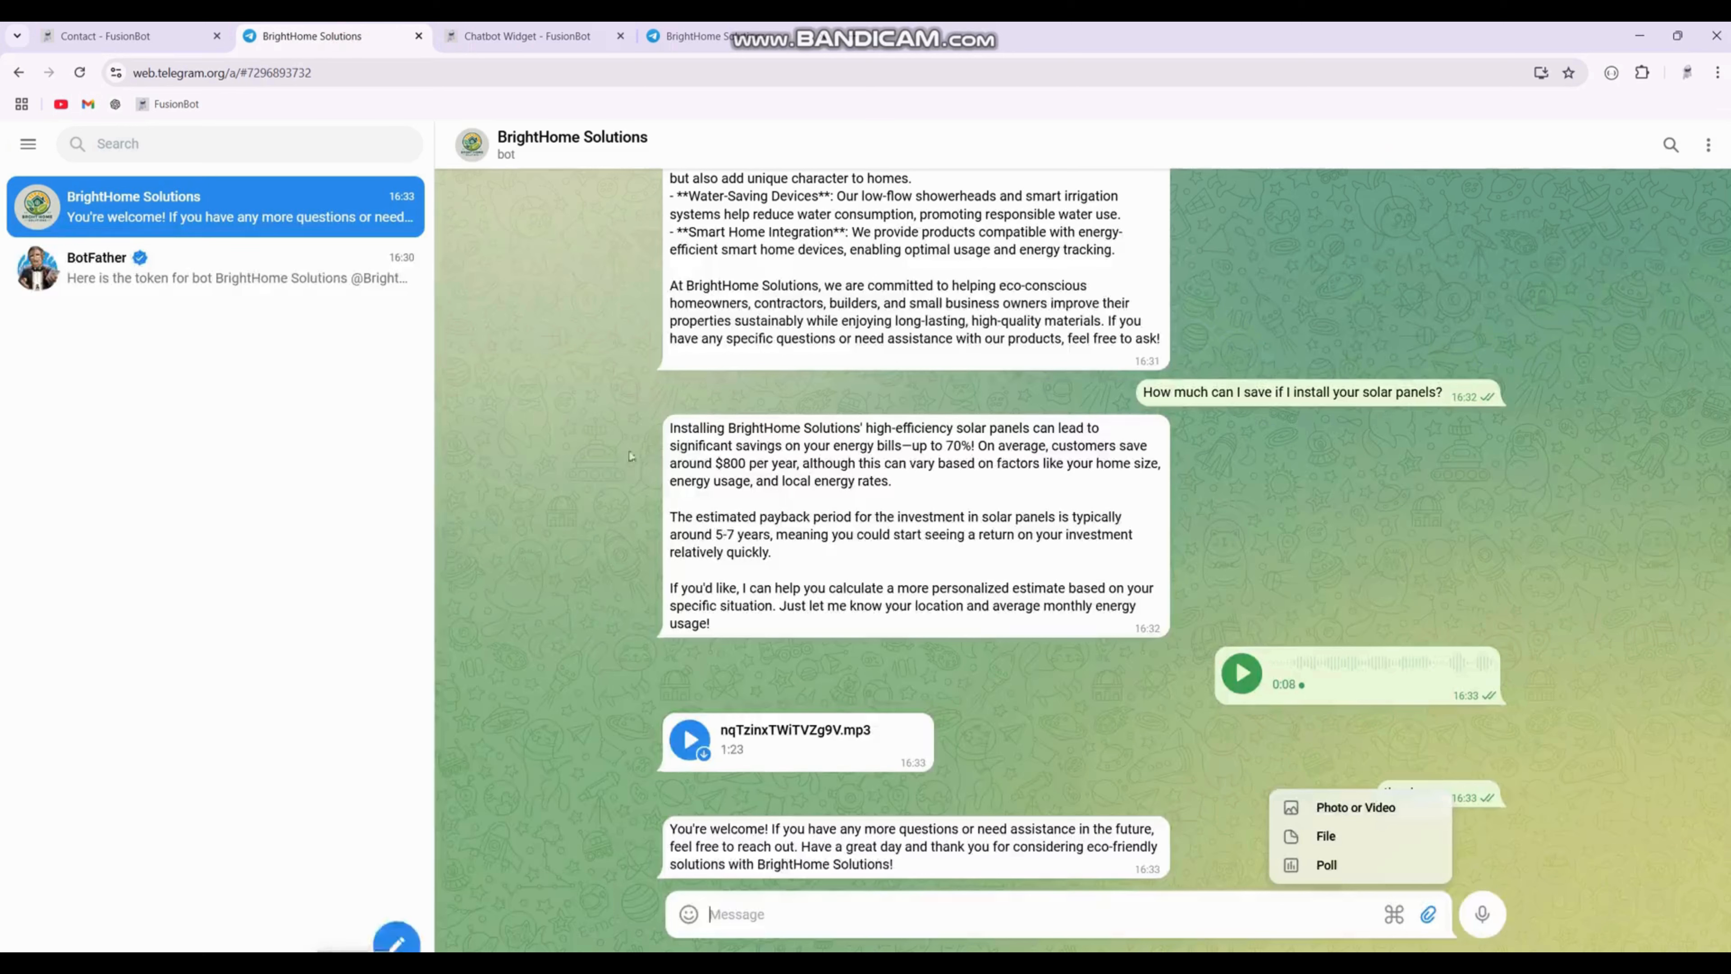